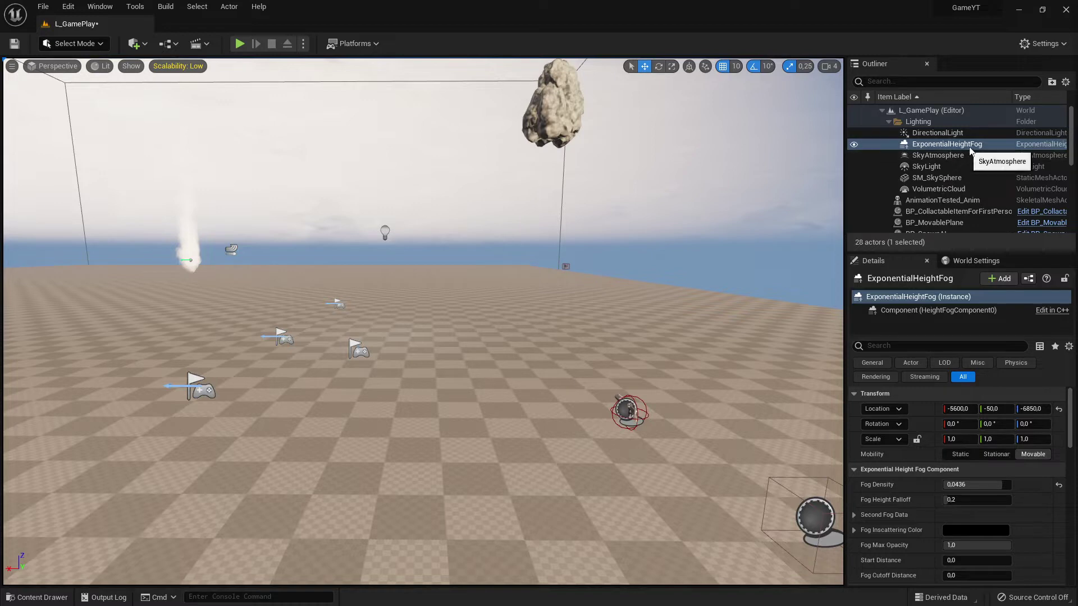
# - Select the ExponentialHeightFog actor and switch to Chrome's Volumetric Fog documentation, widening and repositioning its window
pyautogui.moveTo(674, 196); pyautogui.dragTo(538, 203, button='right')
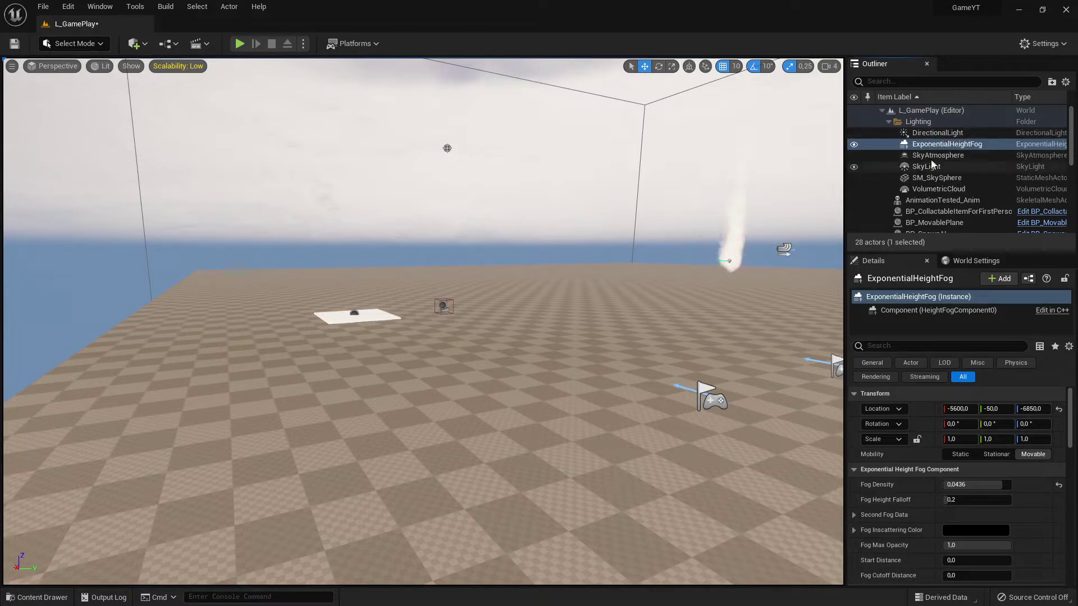
pyautogui.click(961, 145)
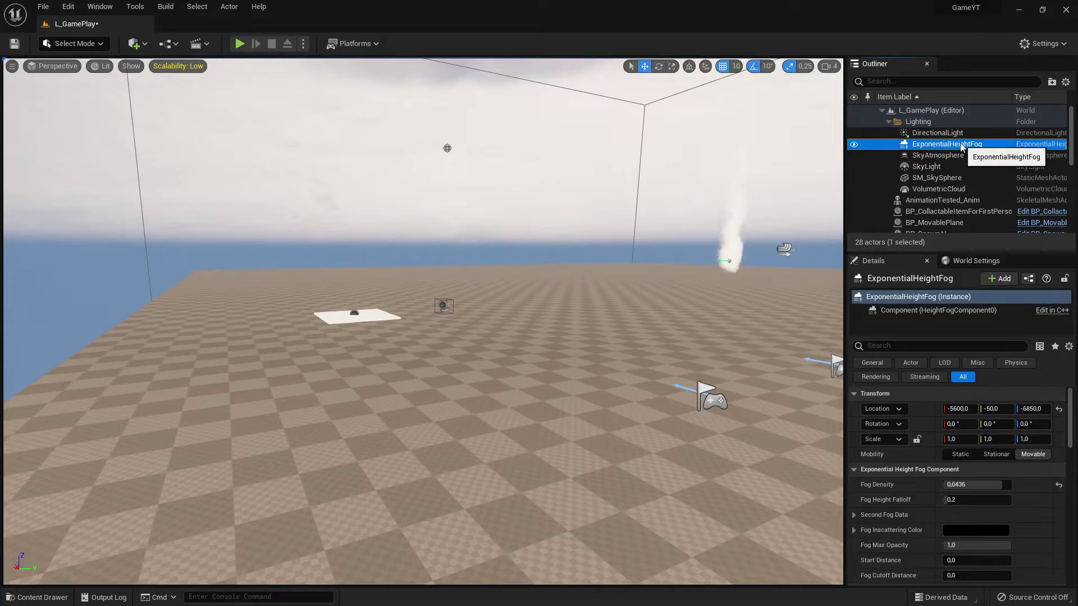
pyautogui.hotkey('alt', 'Tab')
pyautogui.hotkey('alt', 'Tab')
pyautogui.hotkey('alt', 'Tab')
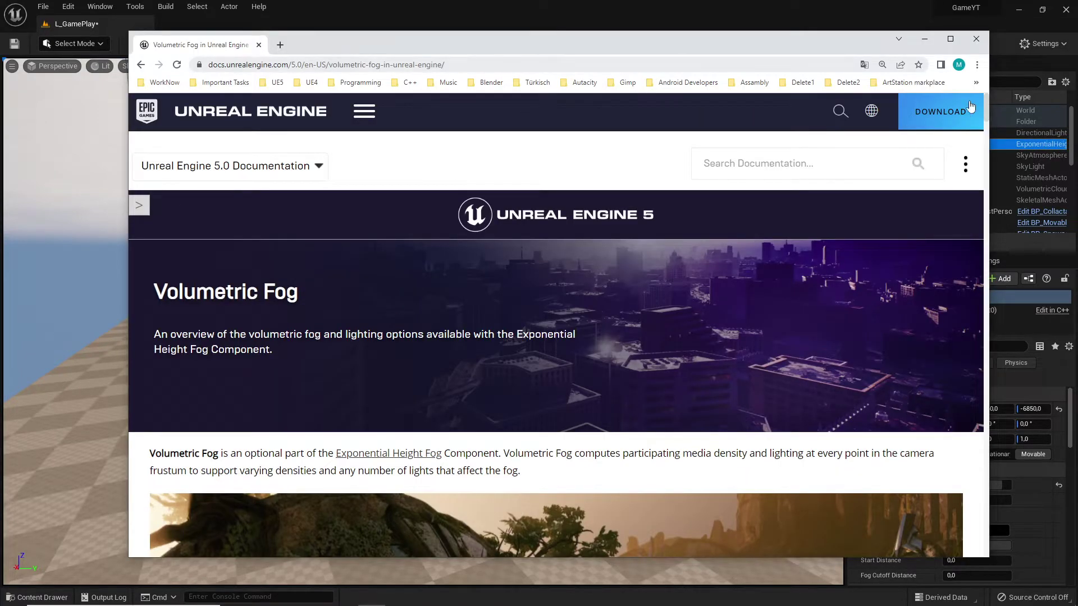
pyautogui.moveTo(989, 107); pyautogui.dragTo(1048, 108)
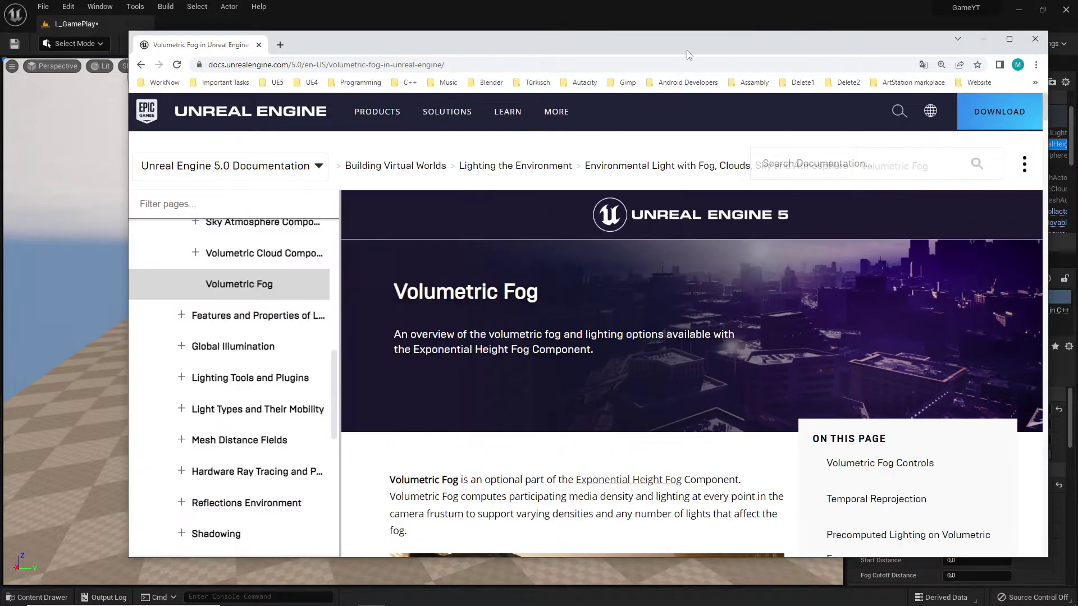
pyautogui.moveTo(687, 55); pyautogui.dragTo(615, 51)
# - Read the Volumetric Fog overview and controls, and compare the street example at Volumetric Scattering Intensity 1 and 0
pyautogui.scroll(-3, 702, 352)
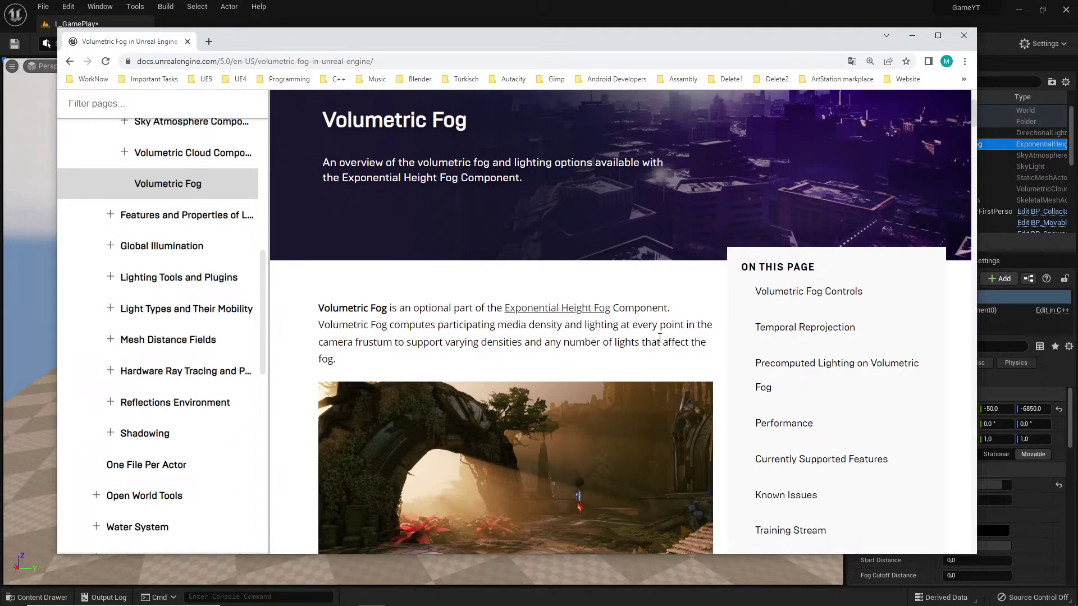
pyautogui.scroll(-4, 660, 337)
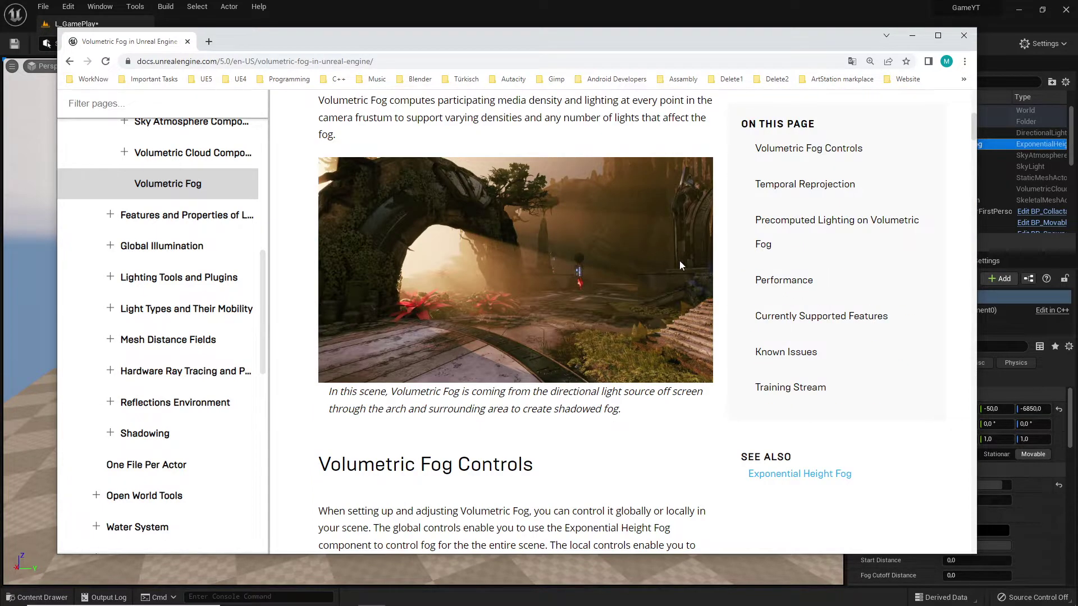
pyautogui.scroll(2, 691, 299)
pyautogui.scroll(1, 679, 298)
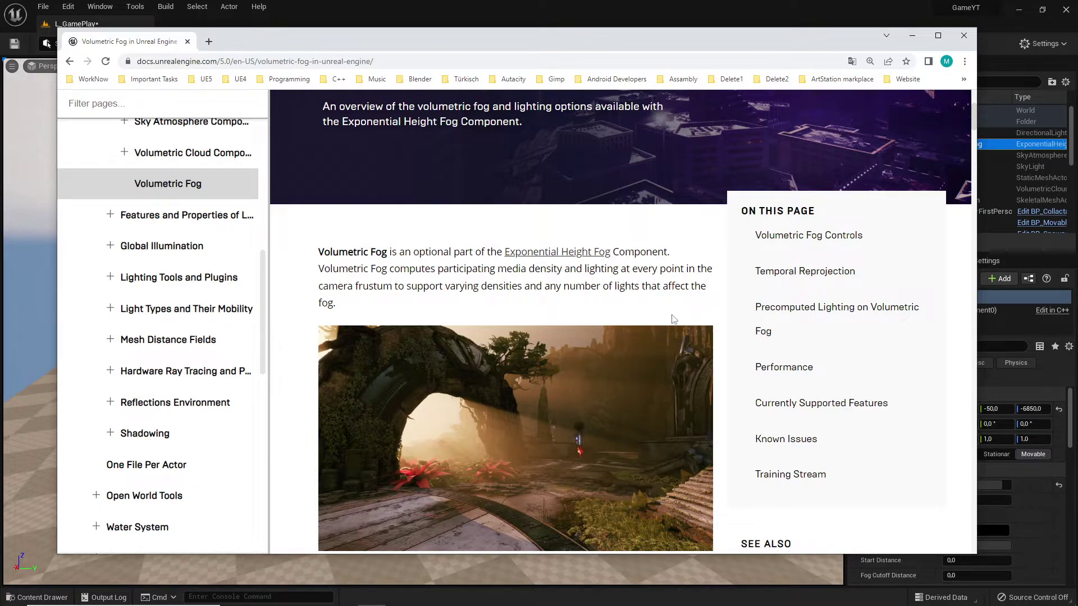
pyautogui.scroll(-20, 621, 349)
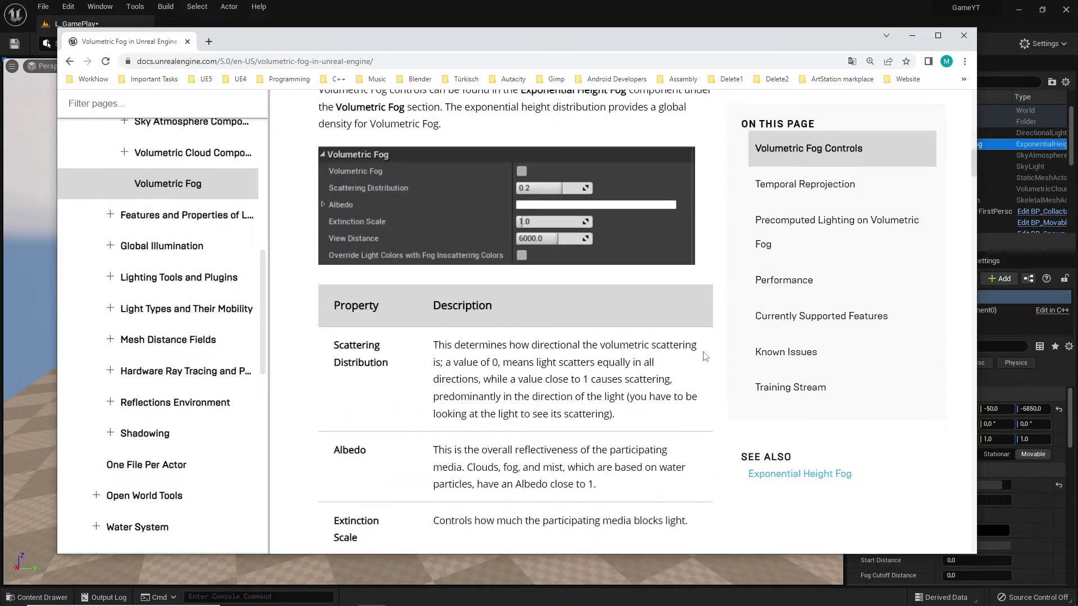
pyautogui.scroll(-12, 705, 352)
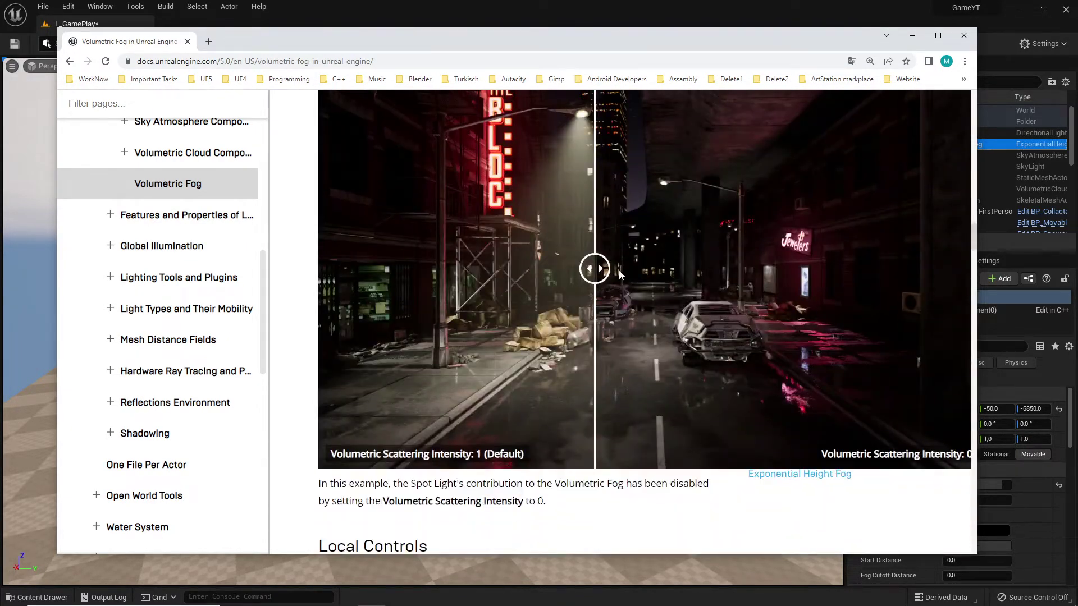
pyautogui.scroll(3, 792, 303)
pyautogui.scroll(-2, 758, 365)
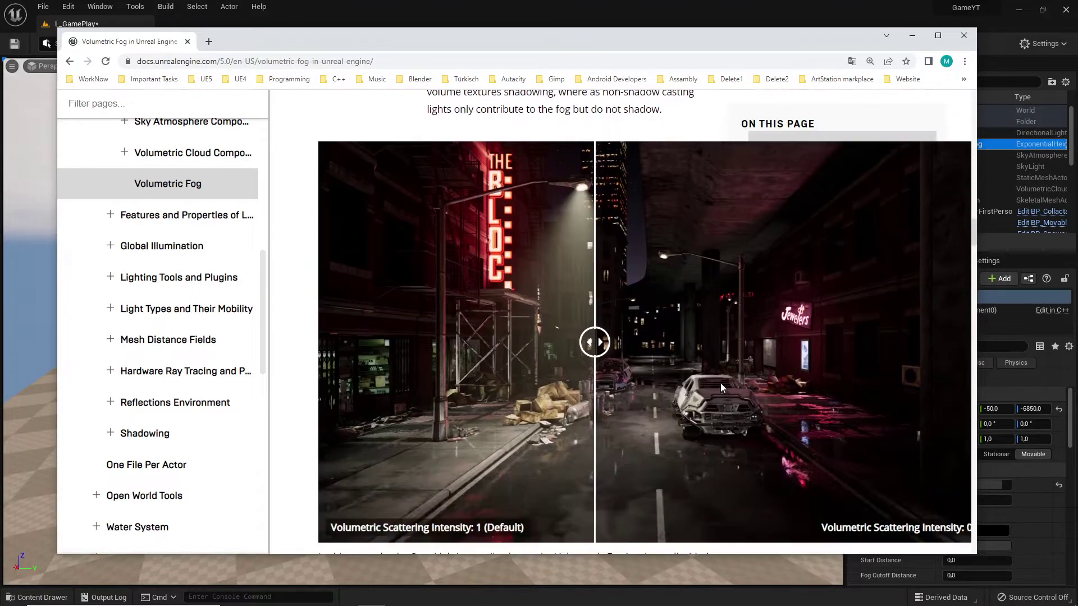
pyautogui.moveTo(595, 329); pyautogui.dragTo(637, 326)
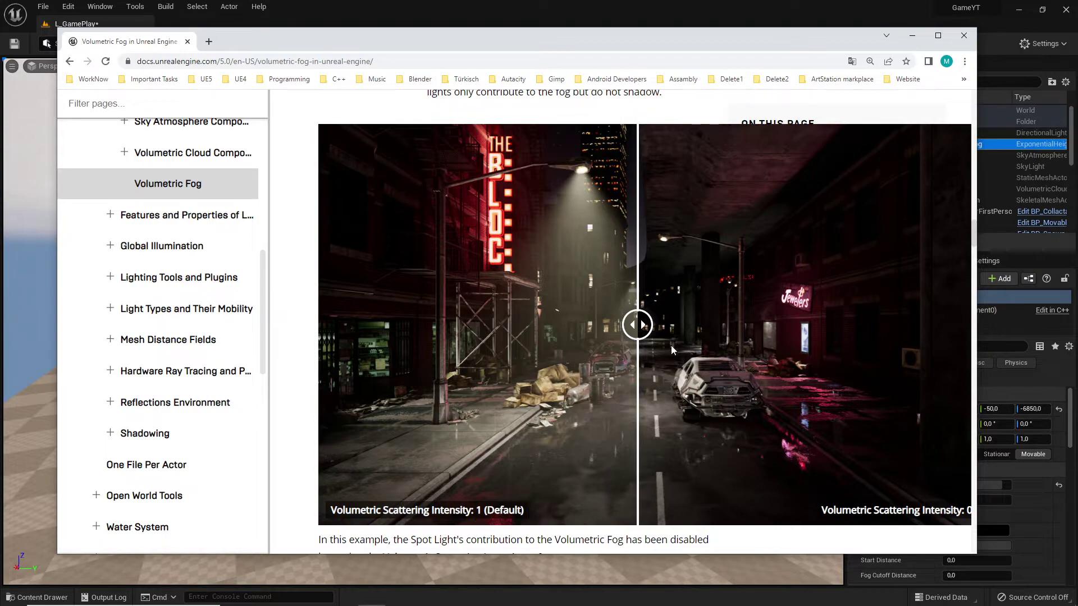
pyautogui.moveTo(639, 325); pyautogui.dragTo(608, 324)
# - Read through the local fog controls, particle fog examples and Temporal Reprojection section of the documentation
pyautogui.scroll(-15, 608, 324)
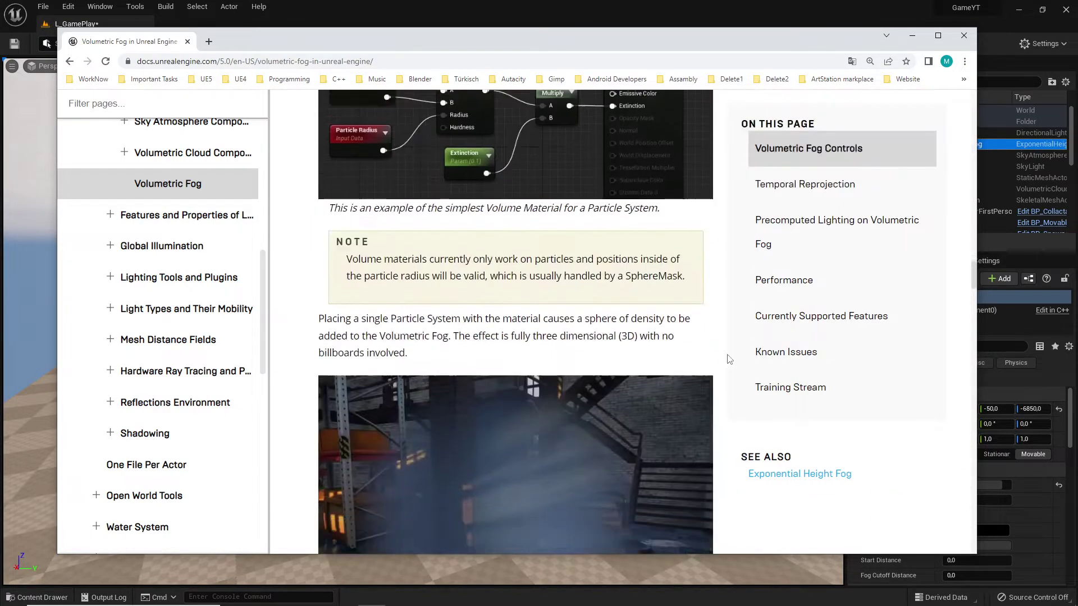
pyautogui.scroll(-5, 577, 329)
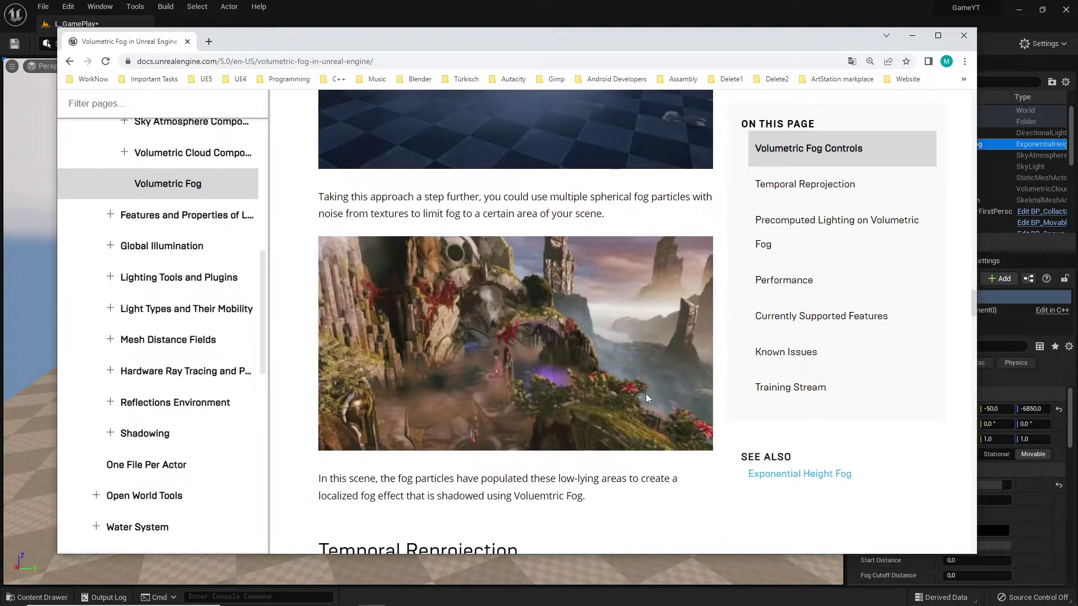
pyautogui.scroll(-4, 610, 316)
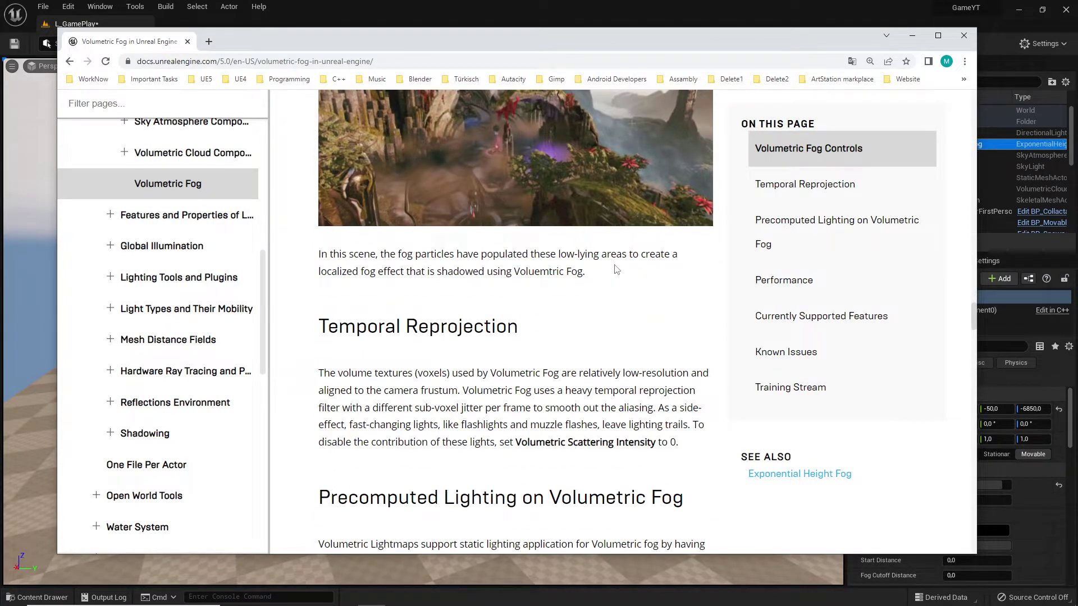
pyautogui.scroll(2, 484, 336)
pyautogui.scroll(-11, 683, 362)
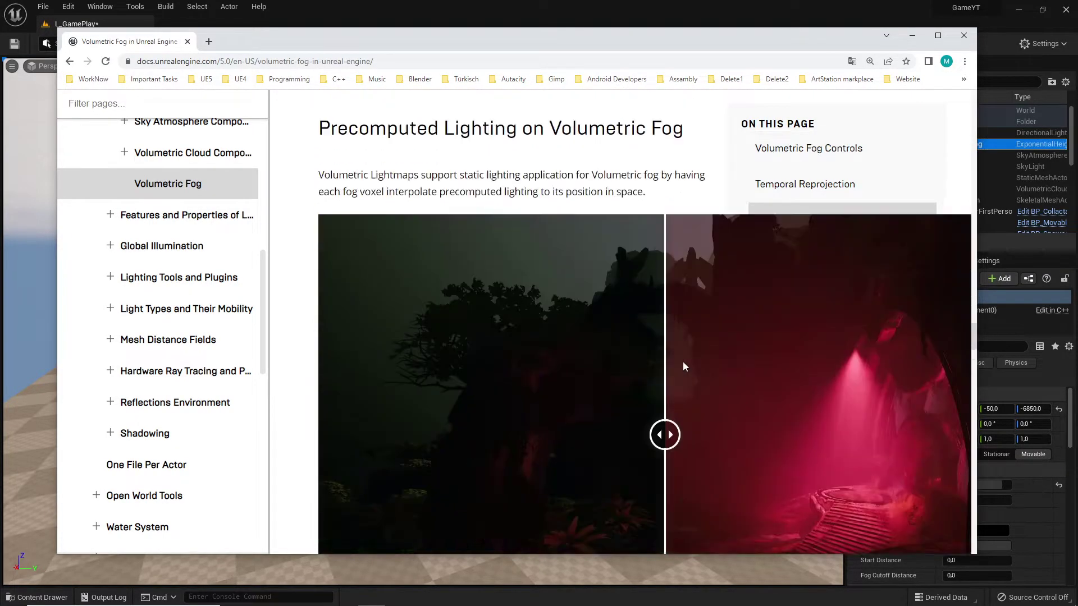
# - Examine the before-and-after comparisons under Precomputed Lighting on Volumetric Fog, including the Indirect Lighting Cache and Volumetric Lightmap example
pyautogui.moveTo(667, 308); pyautogui.dragTo(643, 309)
pyautogui.scroll(-1, 676, 332)
pyautogui.scroll(-9, 680, 330)
pyautogui.scroll(-10, 694, 303)
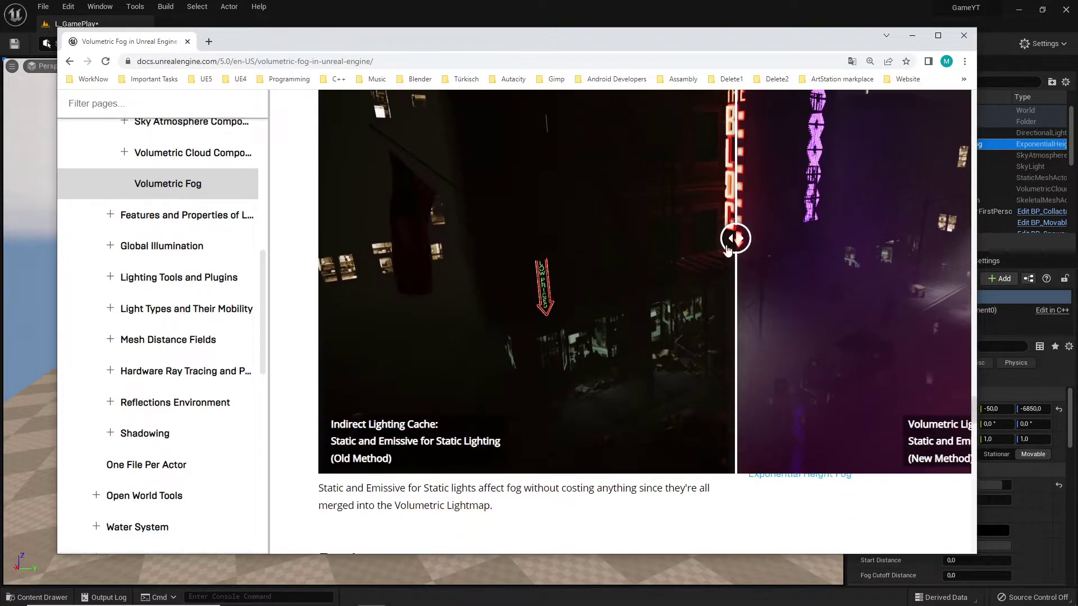
pyautogui.moveTo(728, 250); pyautogui.dragTo(673, 278)
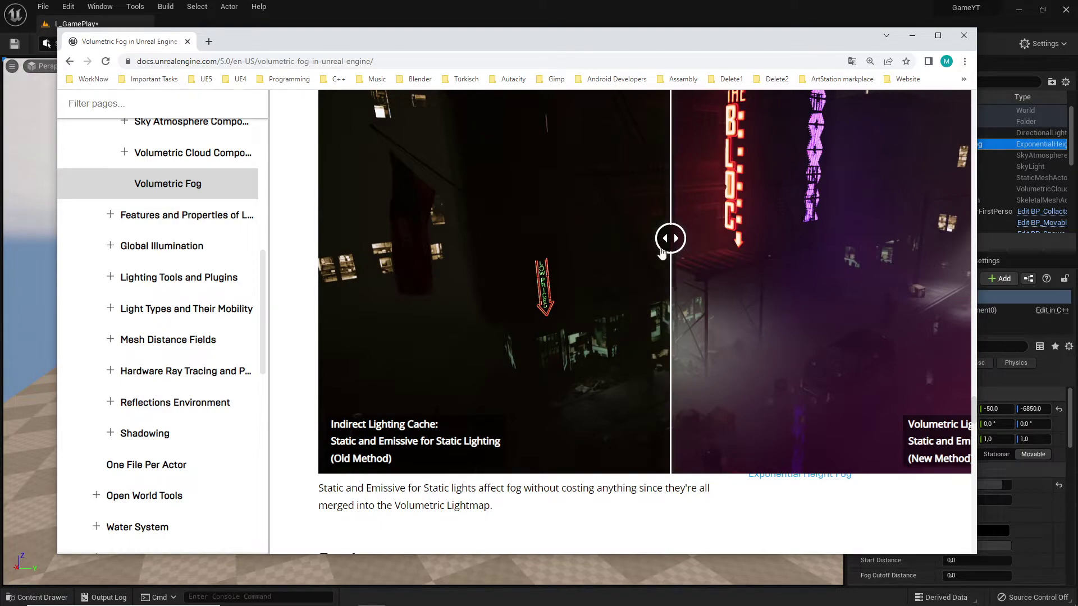
pyautogui.scroll(-15, 685, 364)
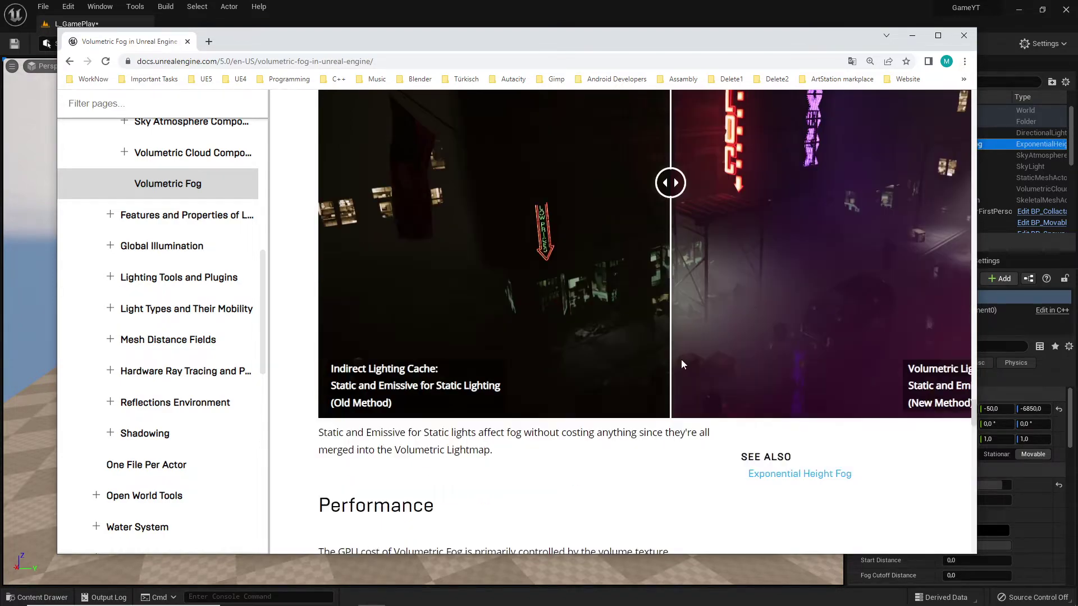
pyautogui.scroll(10, 703, 354)
pyautogui.scroll(10, 708, 352)
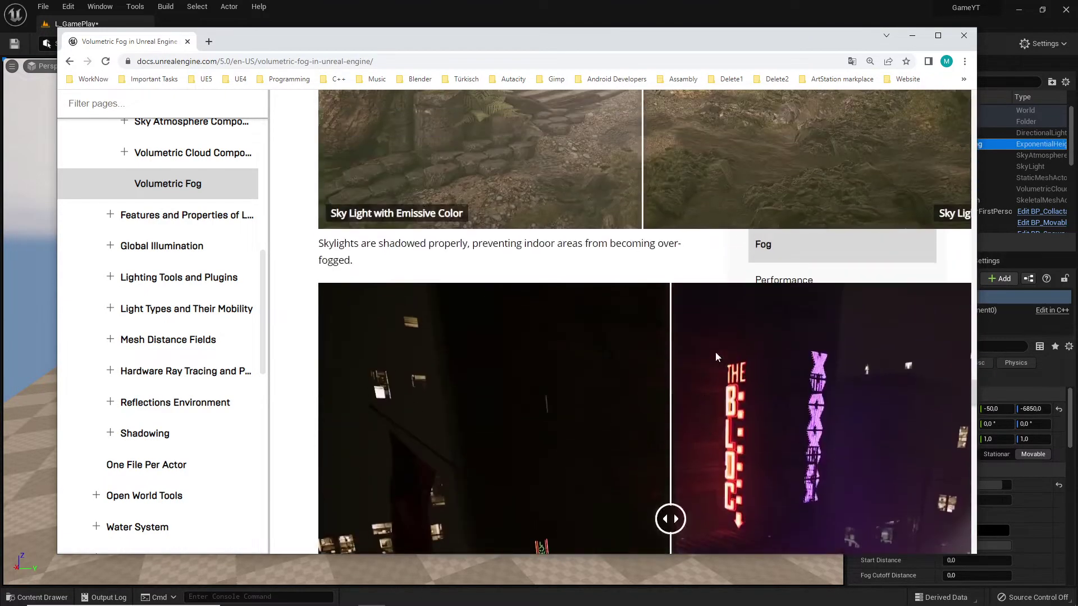
pyautogui.scroll(-4, 718, 362)
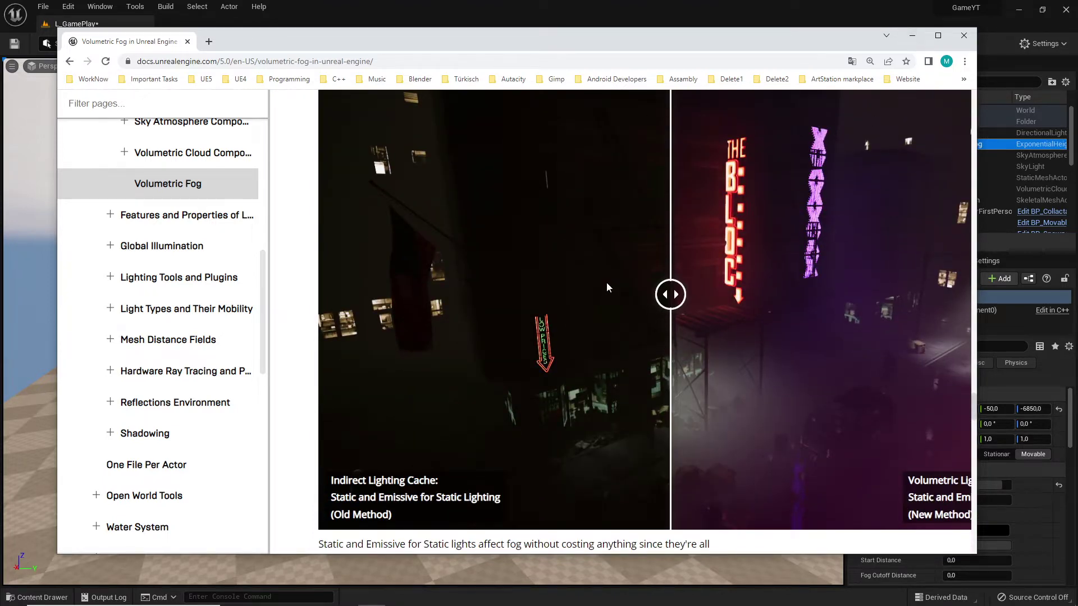
# - Return to Unreal Editor and play-test L_GamePlay, walking the character around to examine the fog, and end the session
pyautogui.click(913, 35)
pyautogui.moveTo(528, 352); pyautogui.dragTo(601, 347, button='right')
pyautogui.press('w')
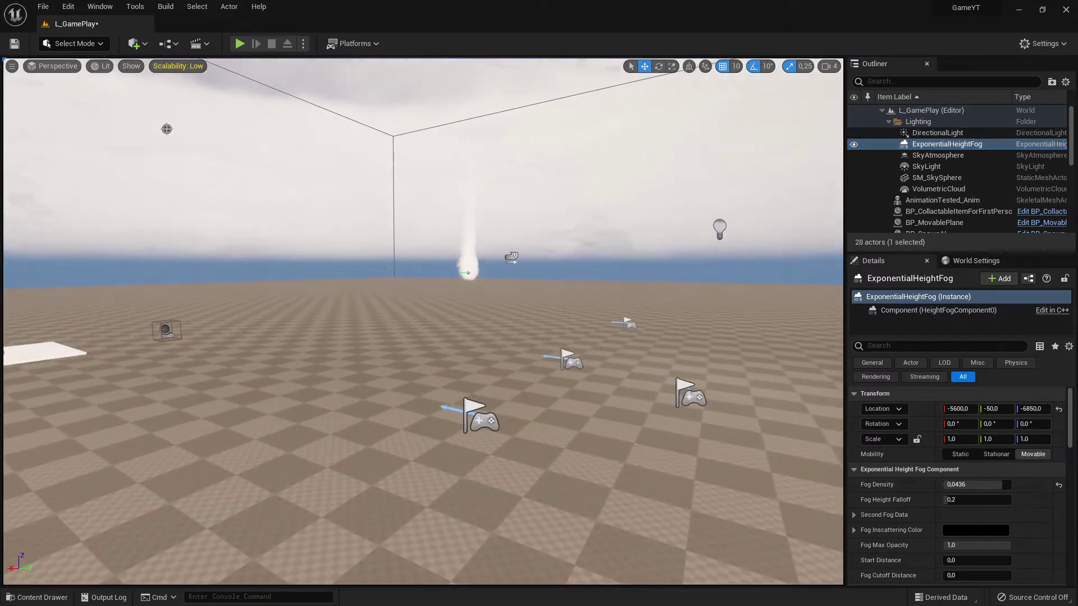
pyautogui.click(240, 43)
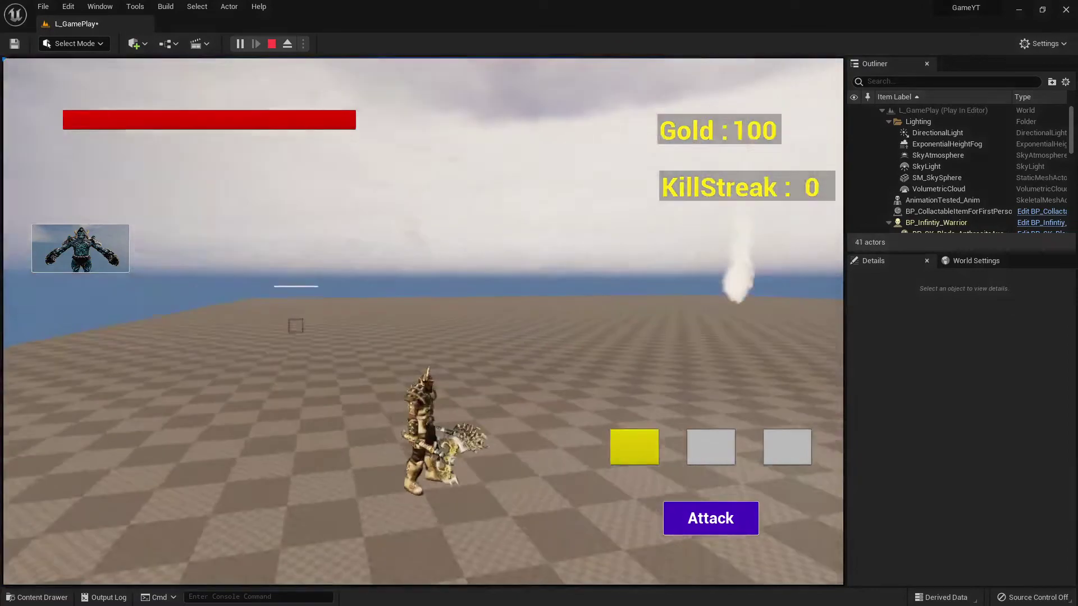
pyautogui.press('w')
pyautogui.moveTo(516, 188); pyautogui.dragTo(634, 193)
pyautogui.moveTo(516, 188); pyautogui.dragTo(370, 191)
pyautogui.press('w')
pyautogui.moveTo(478, 205); pyautogui.dragTo(600, 203)
pyautogui.press('w')
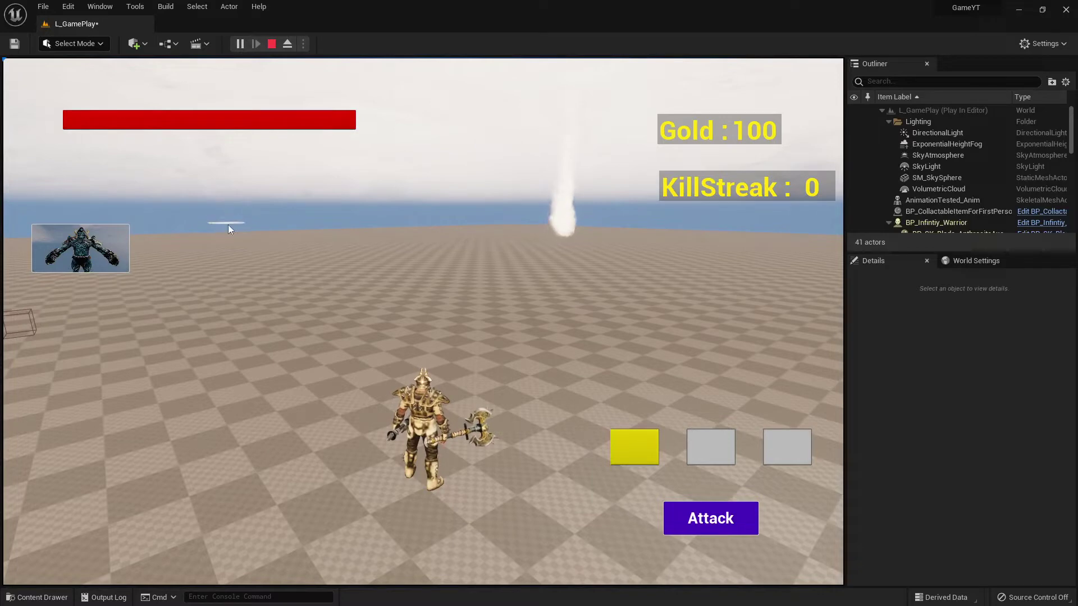
pyautogui.press('a')
pyautogui.moveTo(360, 237); pyautogui.dragTo(541, 239)
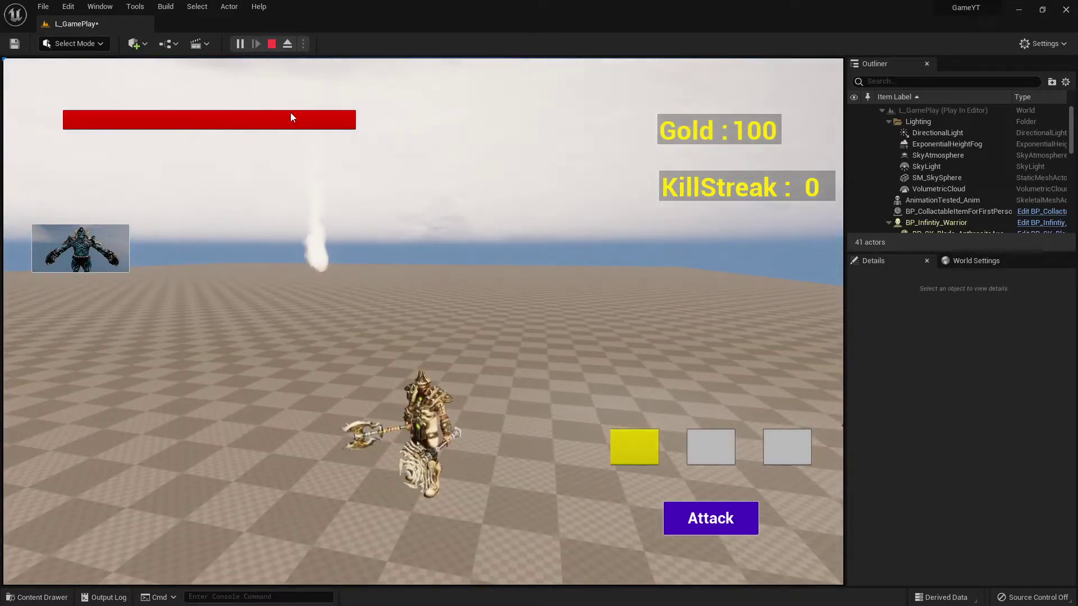
pyautogui.click(272, 45)
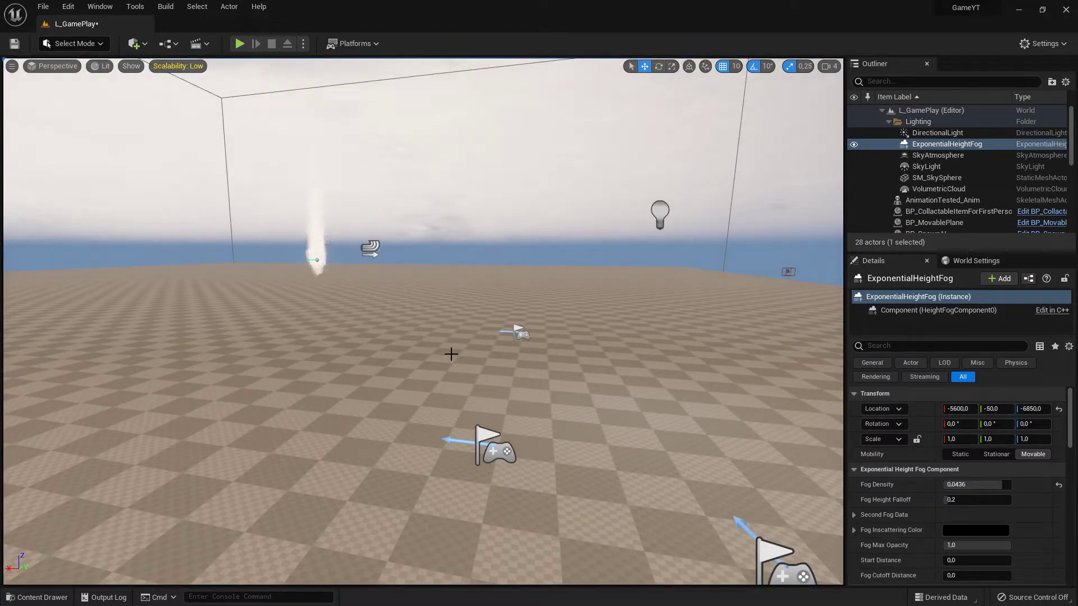
# - Switch back to the Volumetric Fog documentation in Chrome, review its precomputed lighting comparison images again, and minimize the browser
pyautogui.moveTo(618, 236); pyautogui.dragTo(544, 237, button='right')
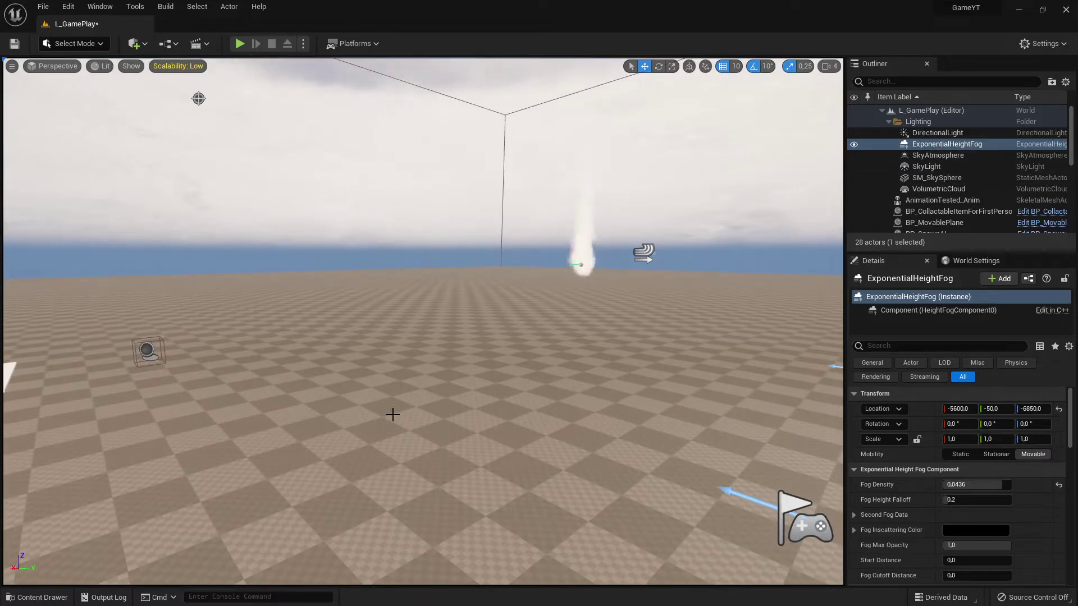
pyautogui.moveTo(402, 393); pyautogui.dragTo(503, 368, button='right')
pyautogui.hotkey('alt', 'Tab')
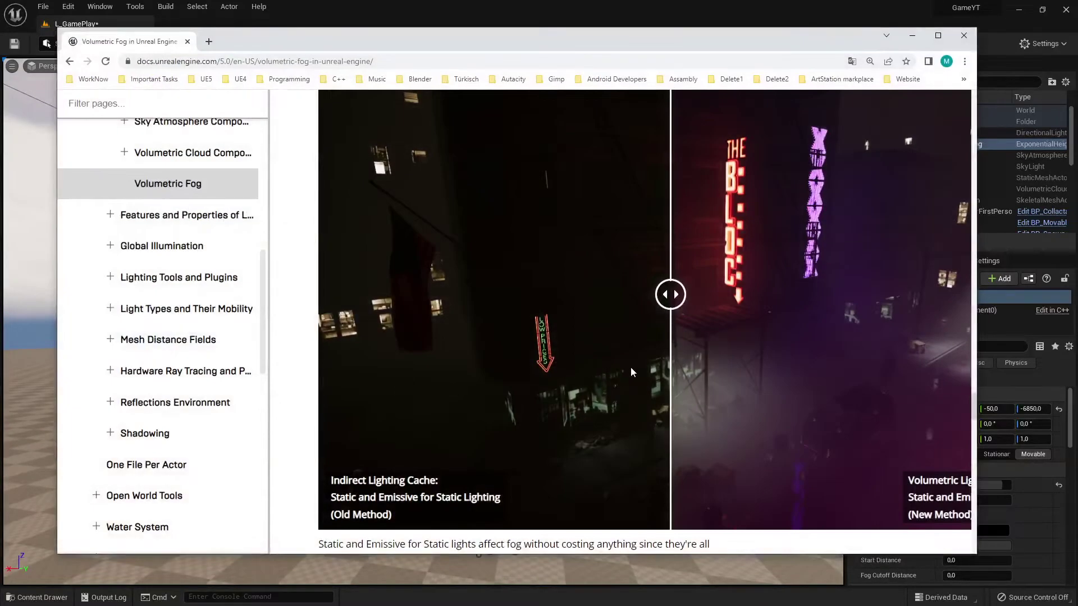
pyautogui.moveTo(665, 305); pyautogui.dragTo(686, 329)
pyautogui.scroll(-5, 646, 362)
pyautogui.scroll(20, 648, 365)
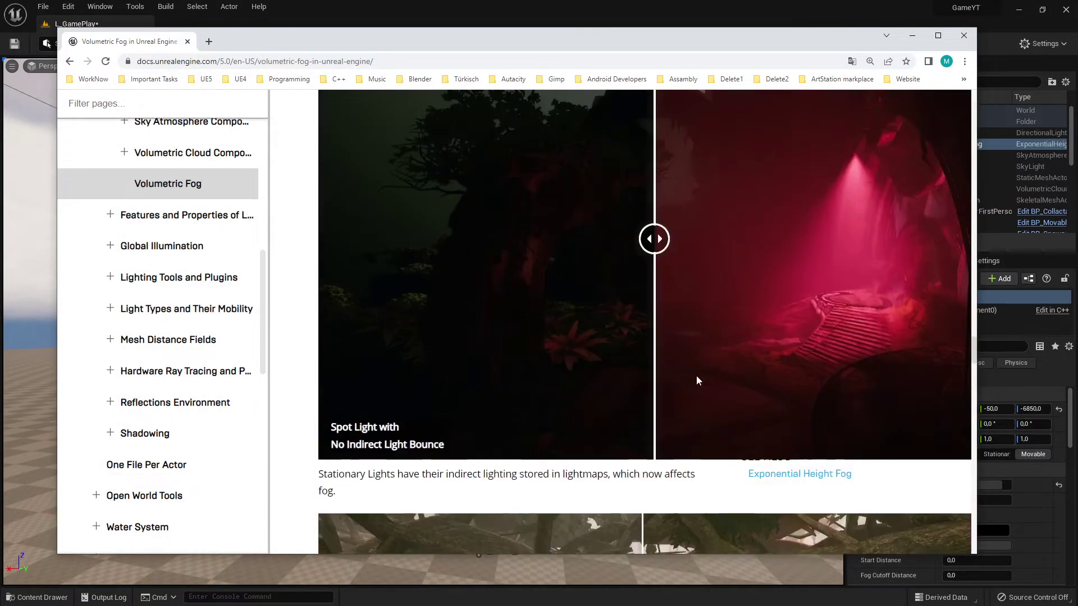
pyautogui.scroll(-6, 696, 381)
pyautogui.moveTo(645, 400); pyautogui.dragTo(667, 409)
pyautogui.click(909, 37)
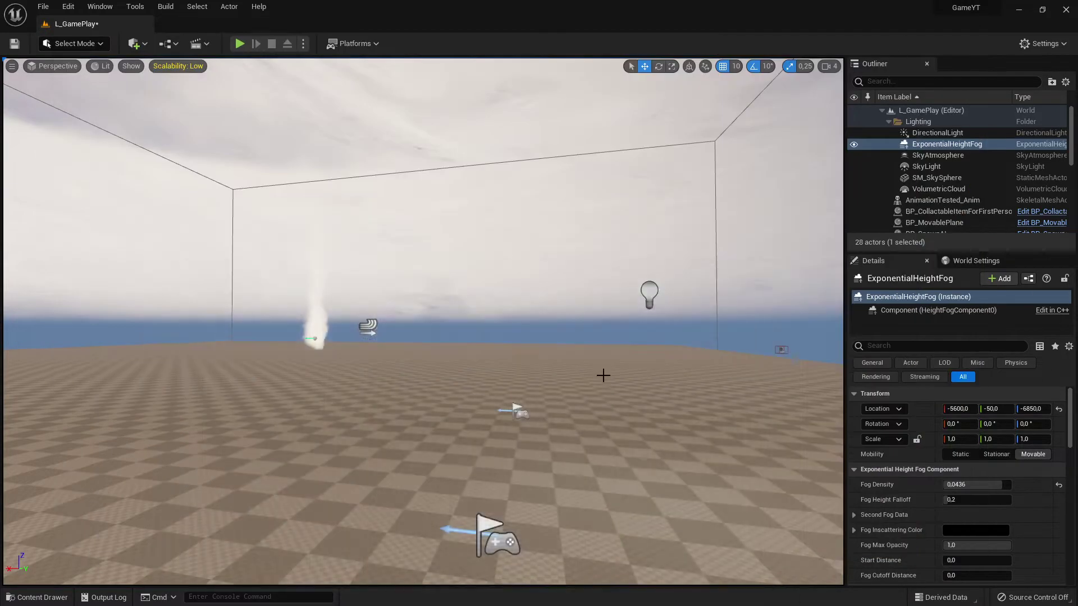
pyautogui.moveTo(424, 322); pyautogui.dragTo(306, 329, button='right')
pyautogui.press('w')
pyautogui.moveTo(331, 385); pyautogui.dragTo(332, 385, button='right')
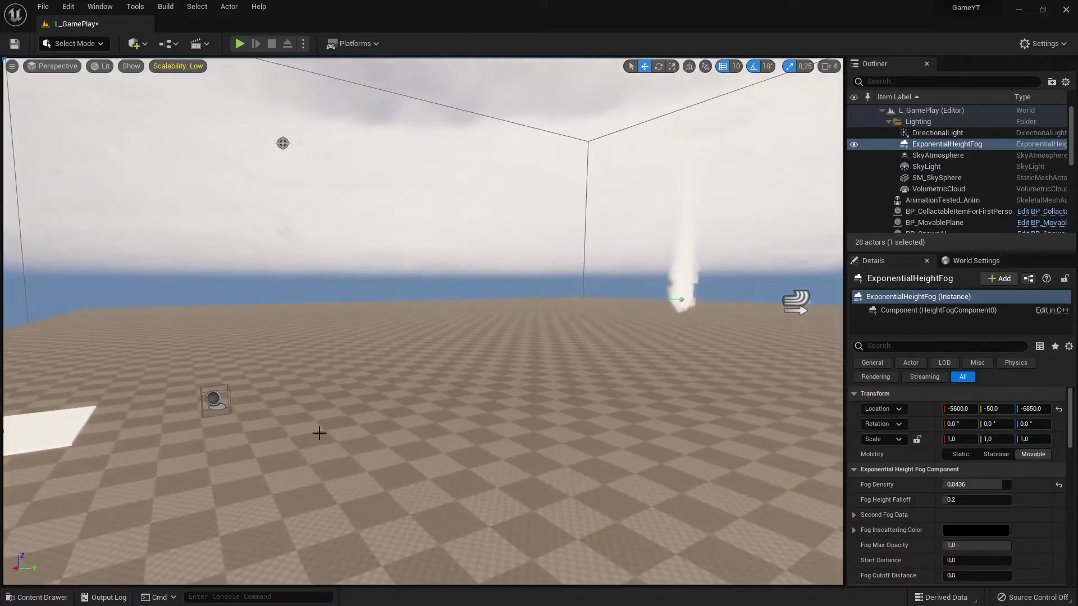
pyautogui.press('w')
pyautogui.moveTo(461, 401); pyautogui.dragTo(505, 384, button='right')
pyautogui.press('s')
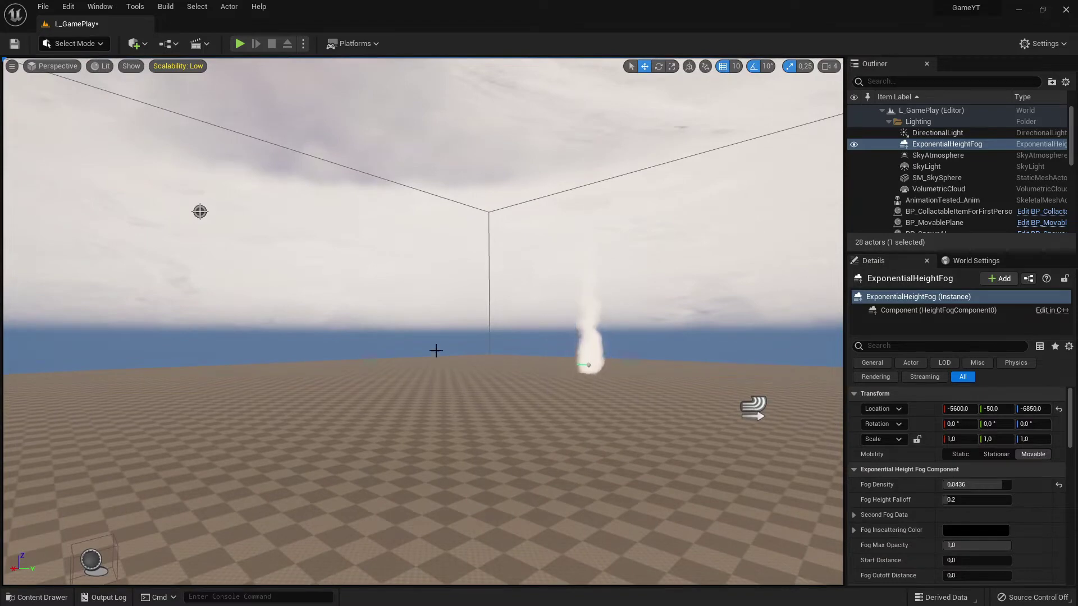
pyautogui.click(924, 145)
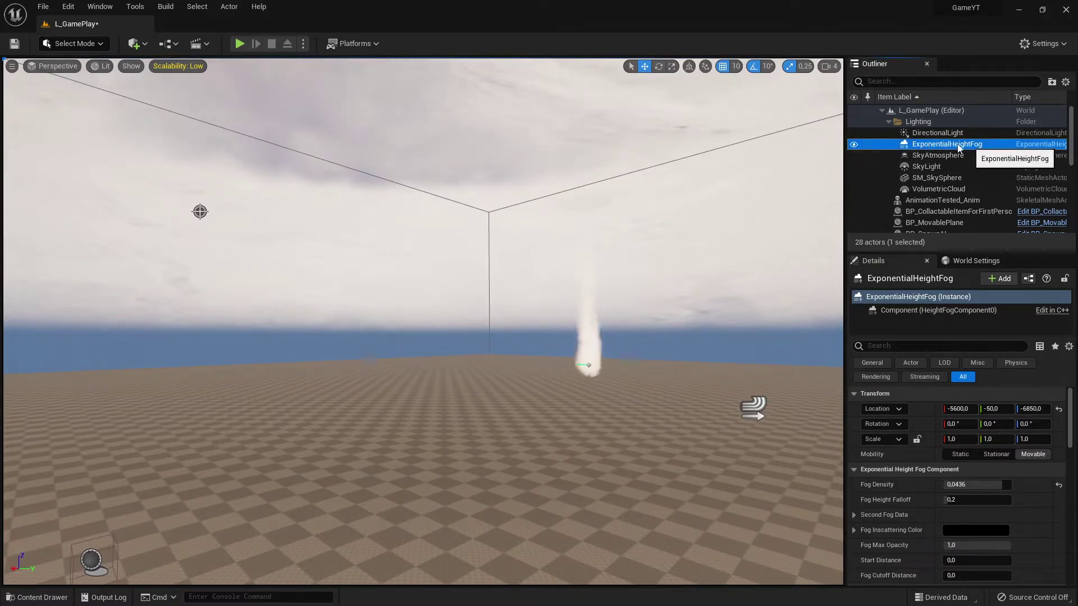
pyautogui.press('F2')
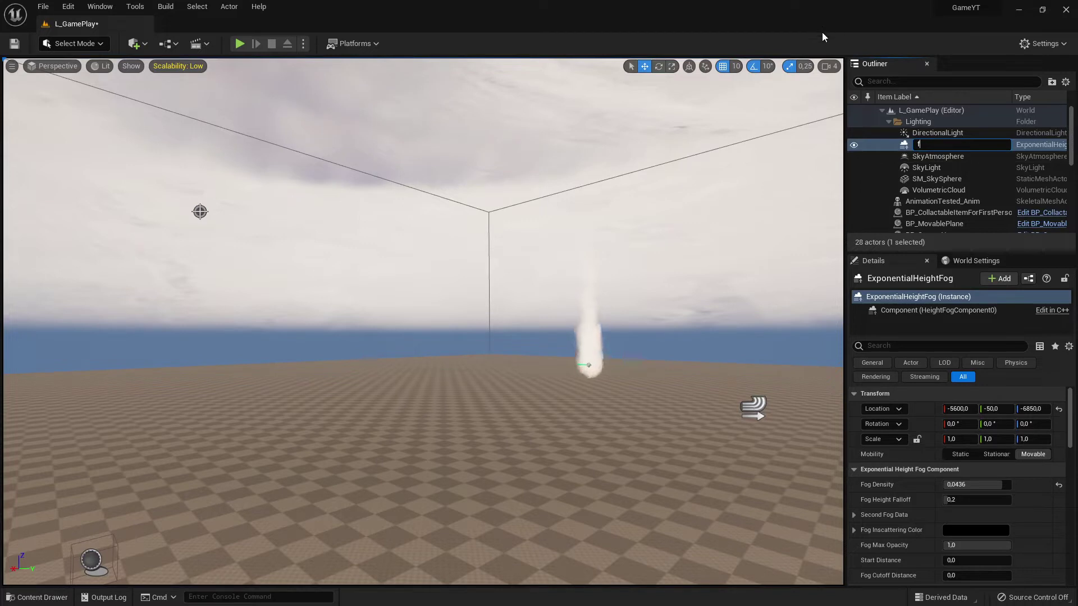
pyautogui.press('Return')
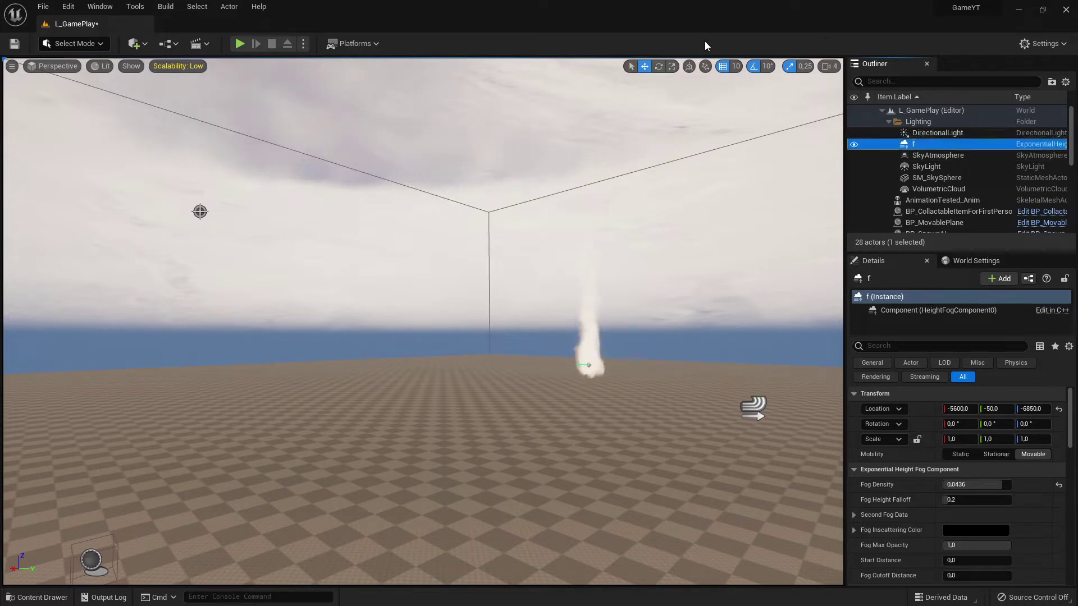
pyautogui.hotkey('ctrl', 'z')
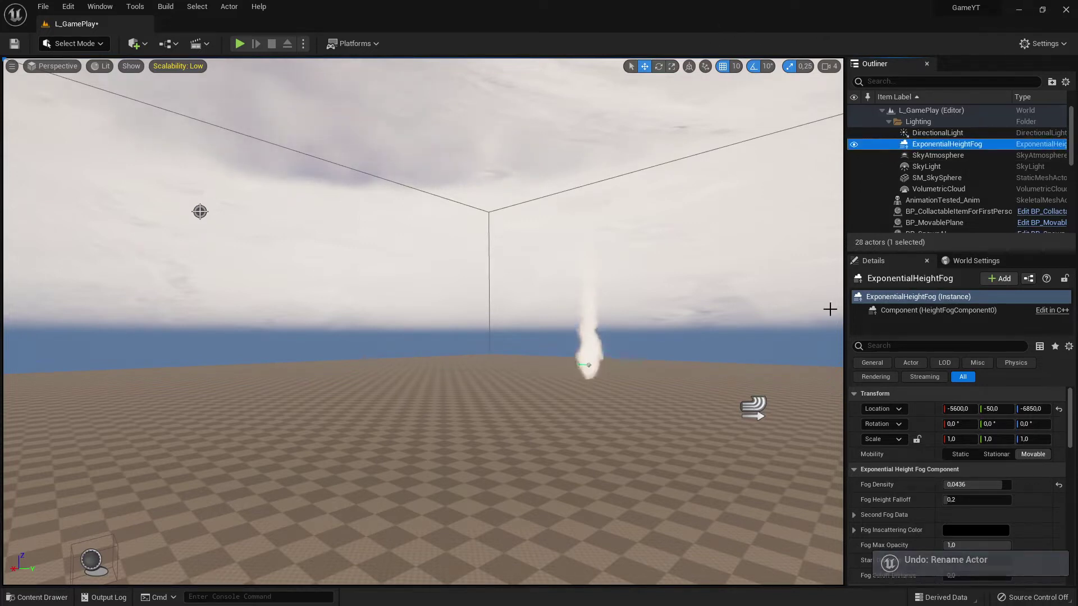
# - Snap the ExponentialHeightFog actor to the current viewport camera position
pyautogui.moveTo(696, 253); pyautogui.dragTo(758, 278, button='right')
pyautogui.moveTo(450, 395); pyautogui.dragTo(520, 408, button='right')
pyautogui.press('f')
pyautogui.press('w')
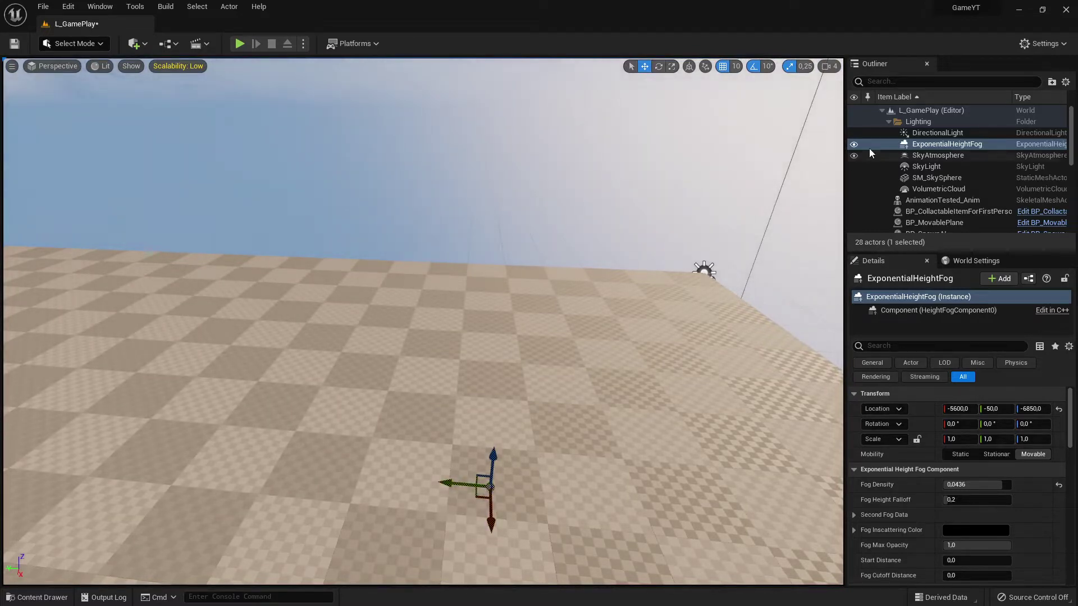
pyautogui.rightClick(936, 144)
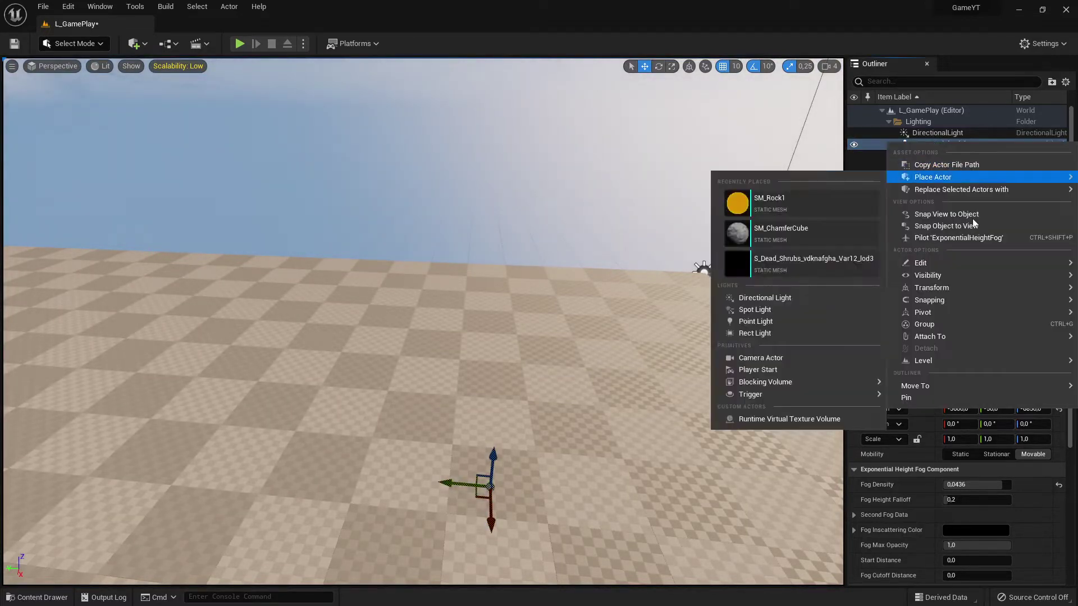
pyautogui.click(953, 227)
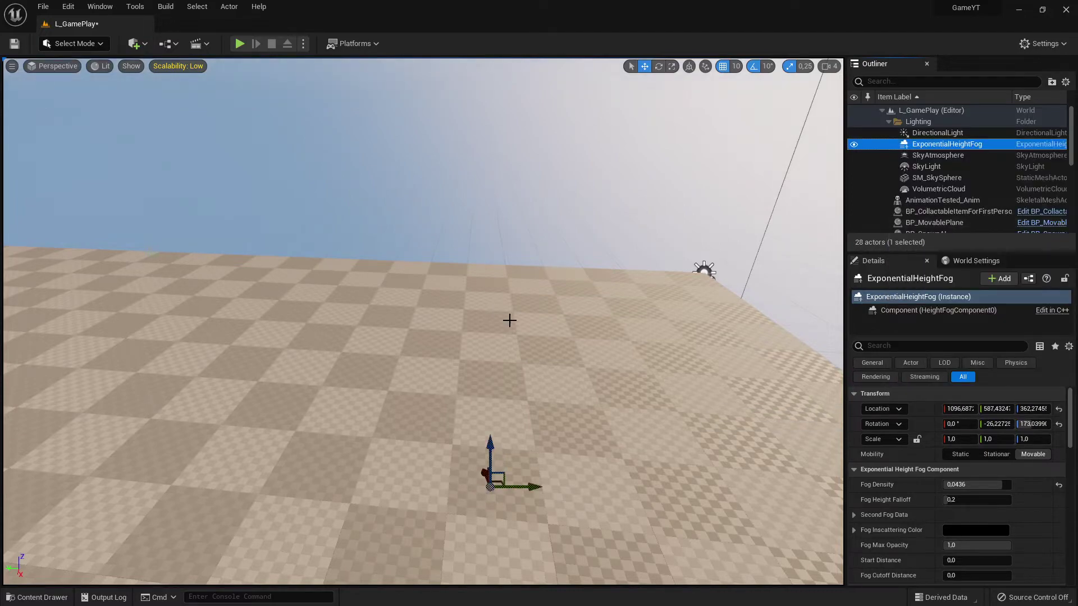
# - Locate the ExponentialHeightFog actor in the level and reset its rotation to the default 0° on all axes
pyautogui.moveTo(509, 321); pyautogui.dragTo(438, 334, button='right')
pyautogui.press('s')
pyautogui.press('w')
pyautogui.press('d')
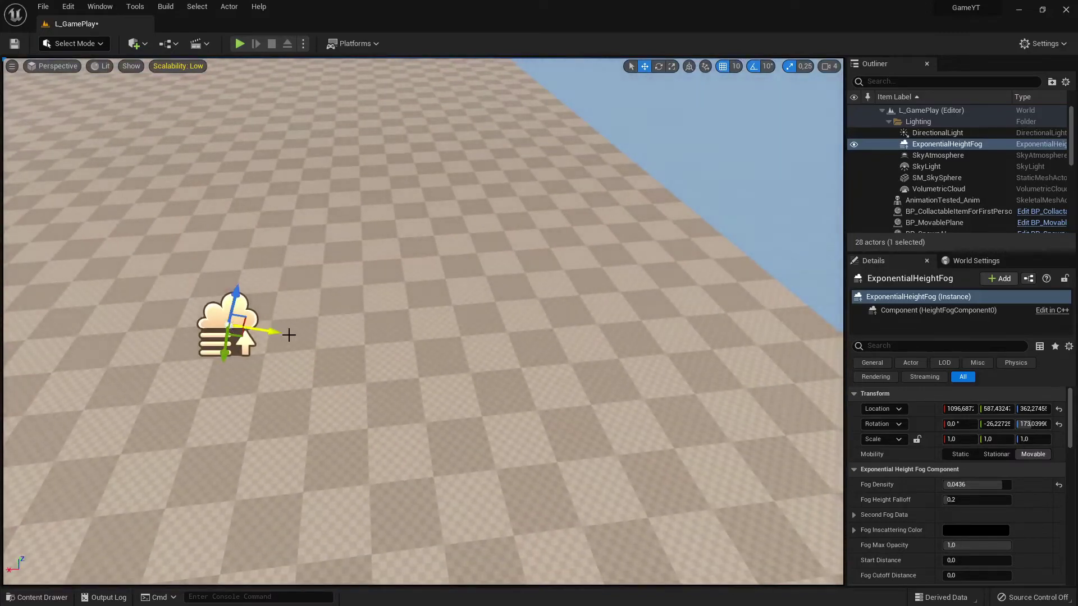
pyautogui.press('d')
pyautogui.moveTo(289, 336); pyautogui.dragTo(395, 368, button='right')
pyautogui.press('a')
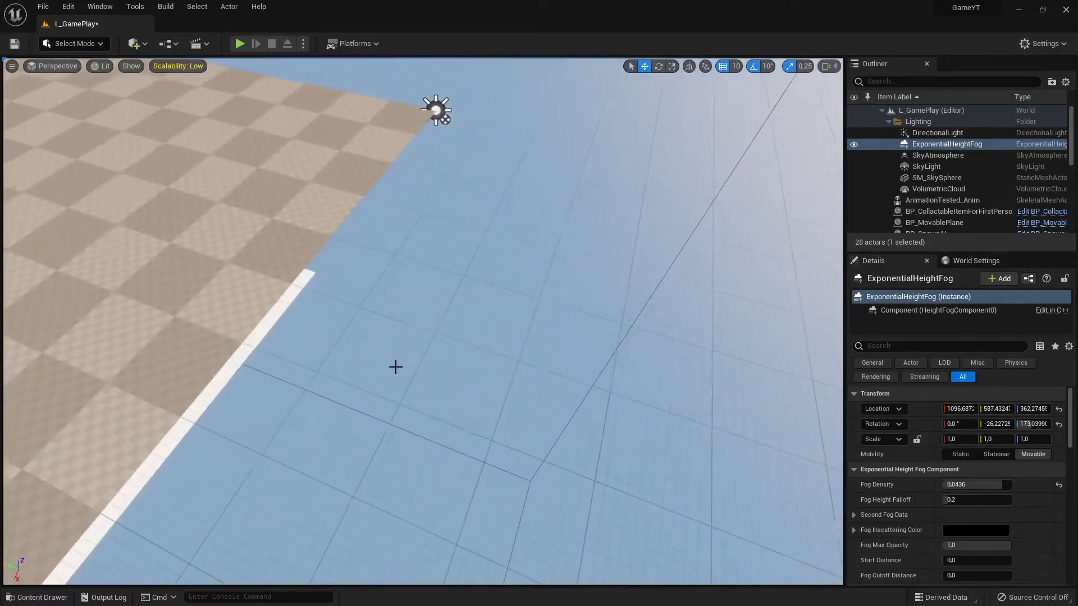
pyautogui.moveTo(449, 237); pyautogui.dragTo(296, 203, button='right')
pyautogui.press('w')
pyautogui.moveTo(469, 109); pyautogui.dragTo(429, 98, button='right')
pyautogui.moveTo(376, 120); pyautogui.dragTo(402, 202, button='right')
pyautogui.press('s')
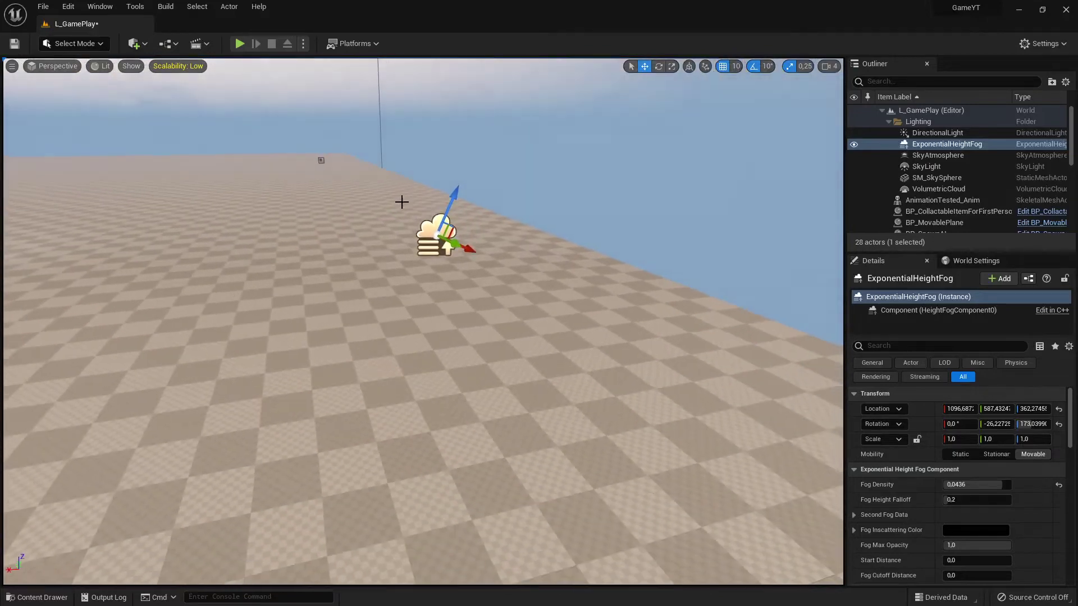
pyautogui.press('d')
pyautogui.moveTo(542, 287); pyautogui.dragTo(441, 273, button='right')
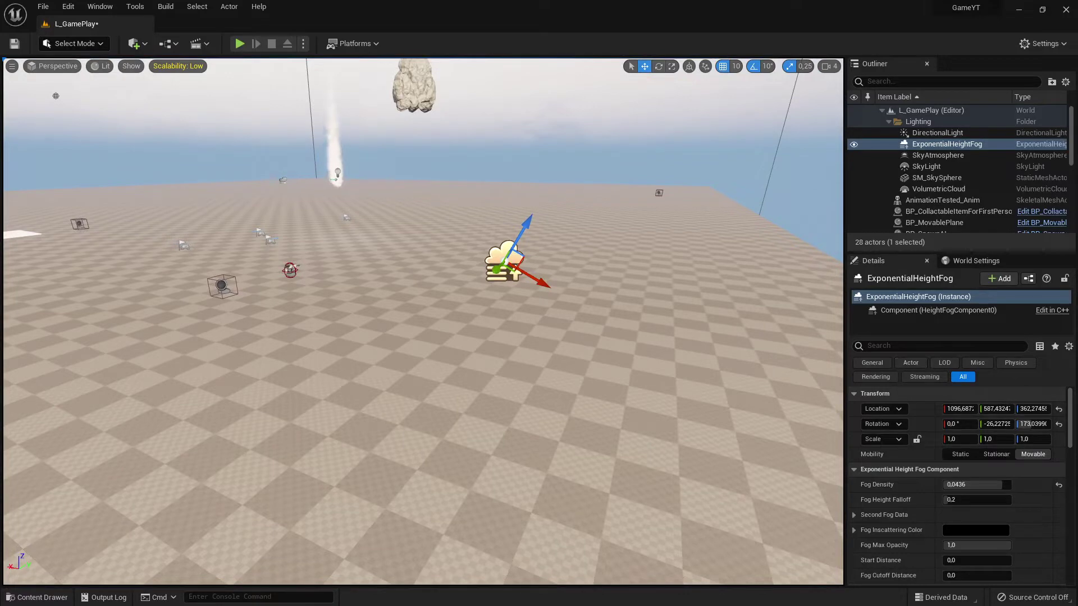
pyautogui.click(1059, 424)
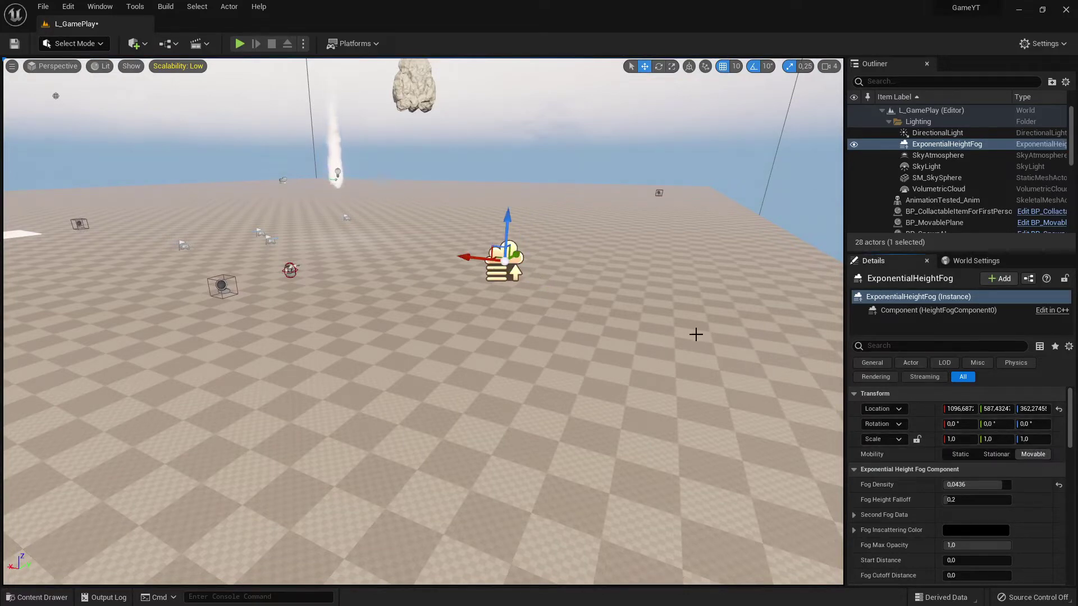
# - Look over the ExponentialHeightFog settings, from Fog Density through Inscattering Texture and Directional Inscattering to Volumetric Fog
pyautogui.moveTo(635, 306); pyautogui.dragTo(655, 291, button='right')
pyautogui.press('w')
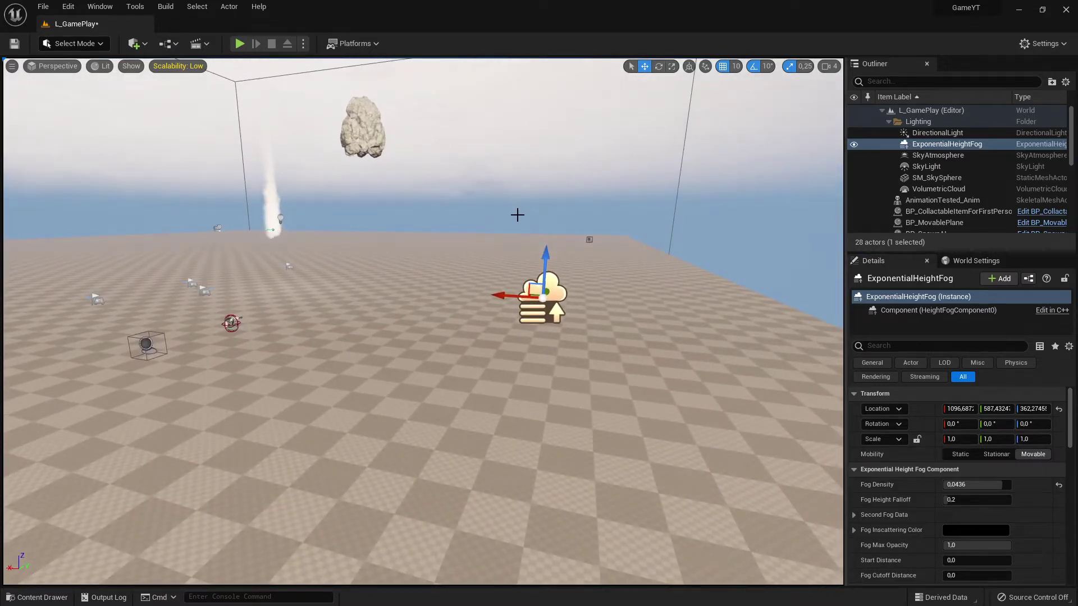
pyautogui.moveTo(727, 310); pyautogui.dragTo(703, 289, button='right')
pyautogui.press('w')
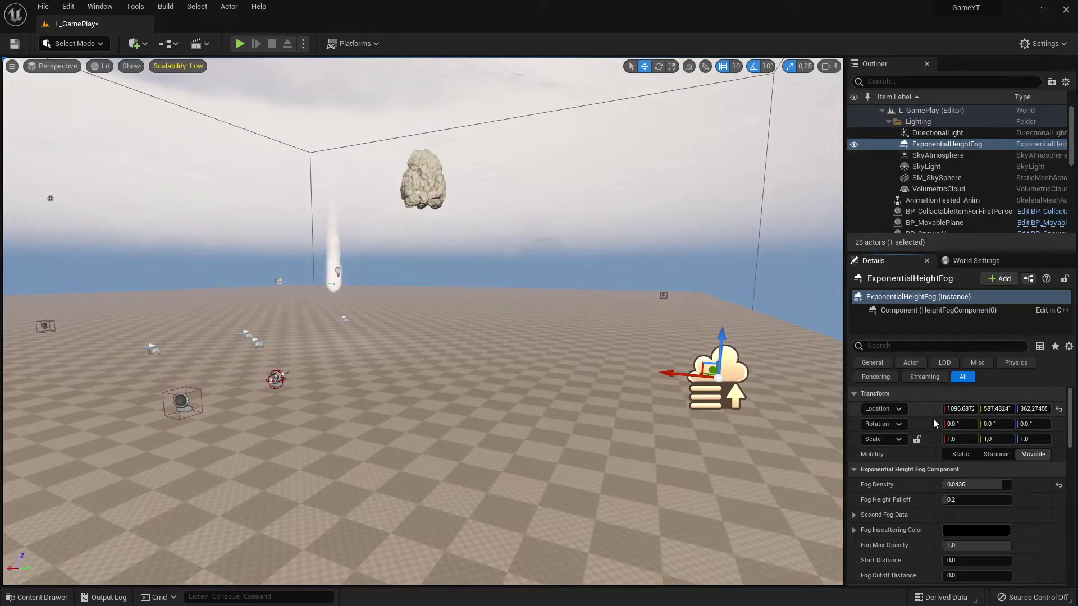
pyautogui.scroll(-2, 976, 435)
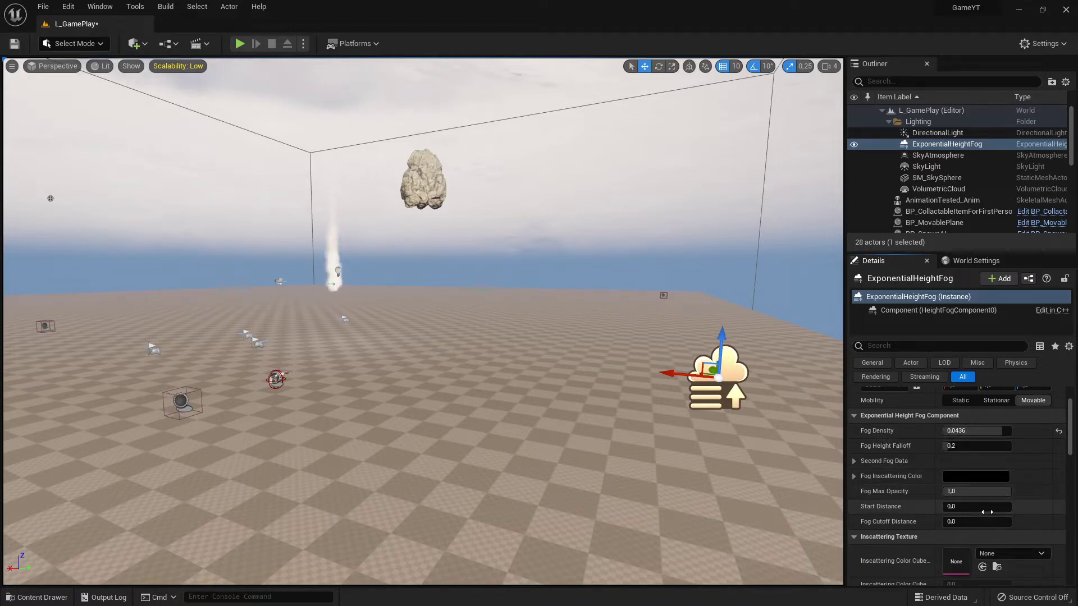
pyautogui.scroll(-1, 983, 511)
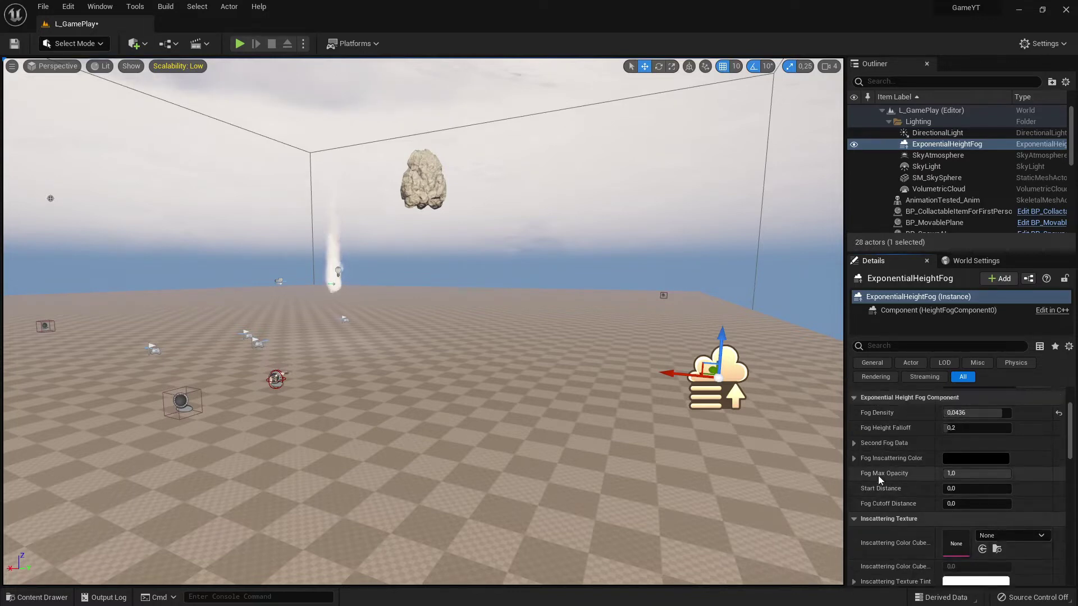
pyautogui.scroll(-4, 982, 510)
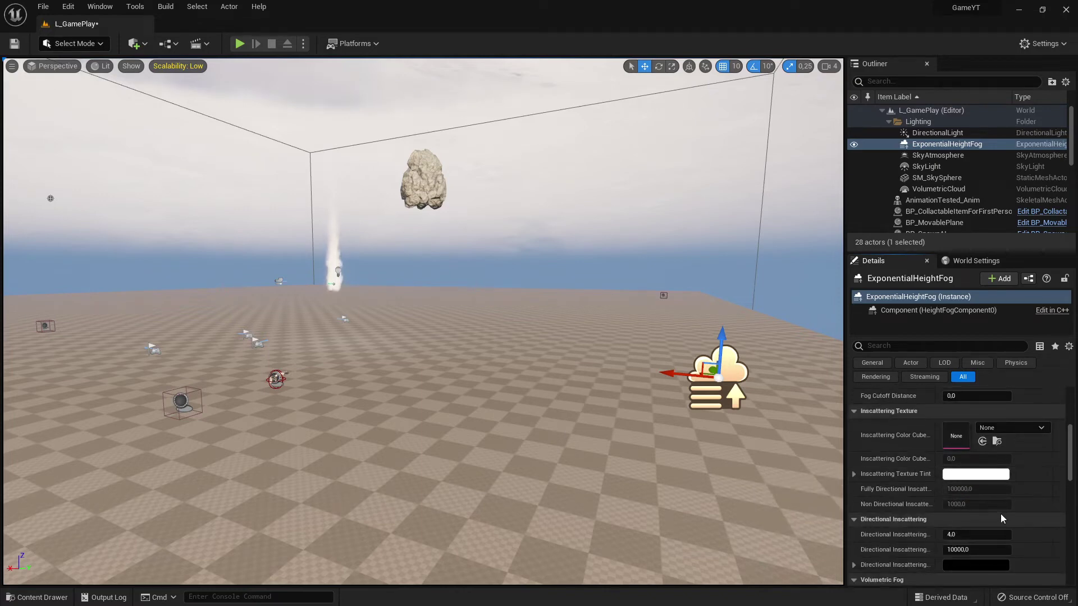
pyautogui.scroll(-2, 1022, 513)
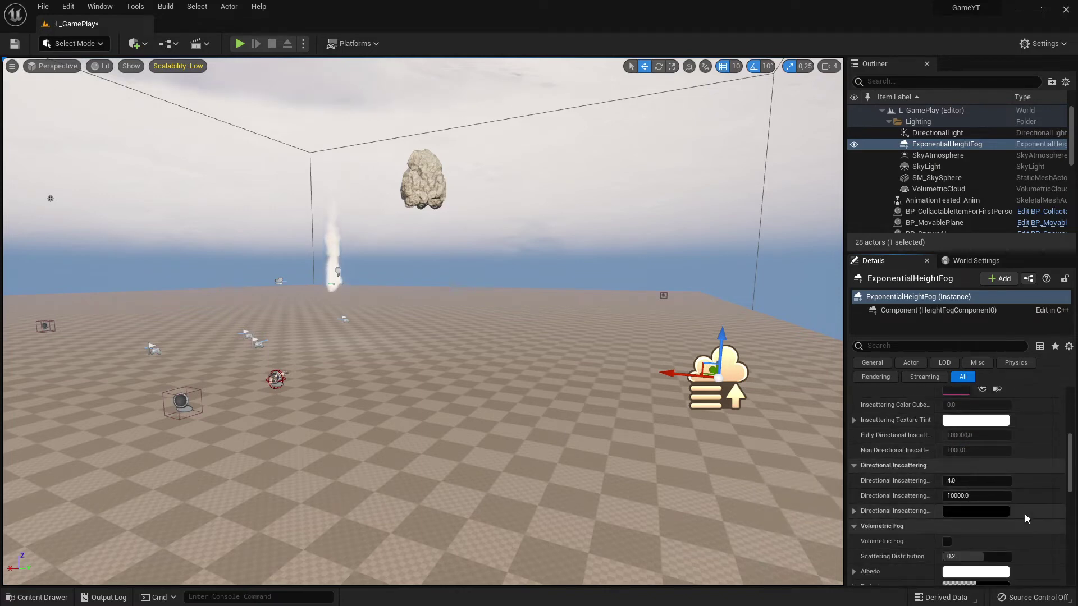
pyautogui.scroll(3, 1026, 513)
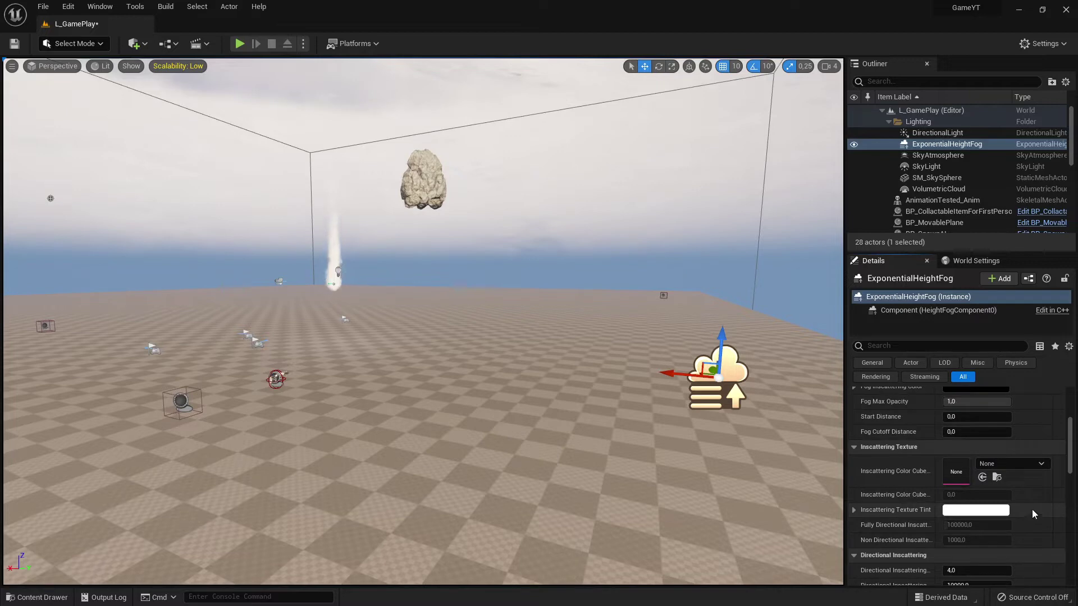
pyautogui.scroll(3, 1032, 509)
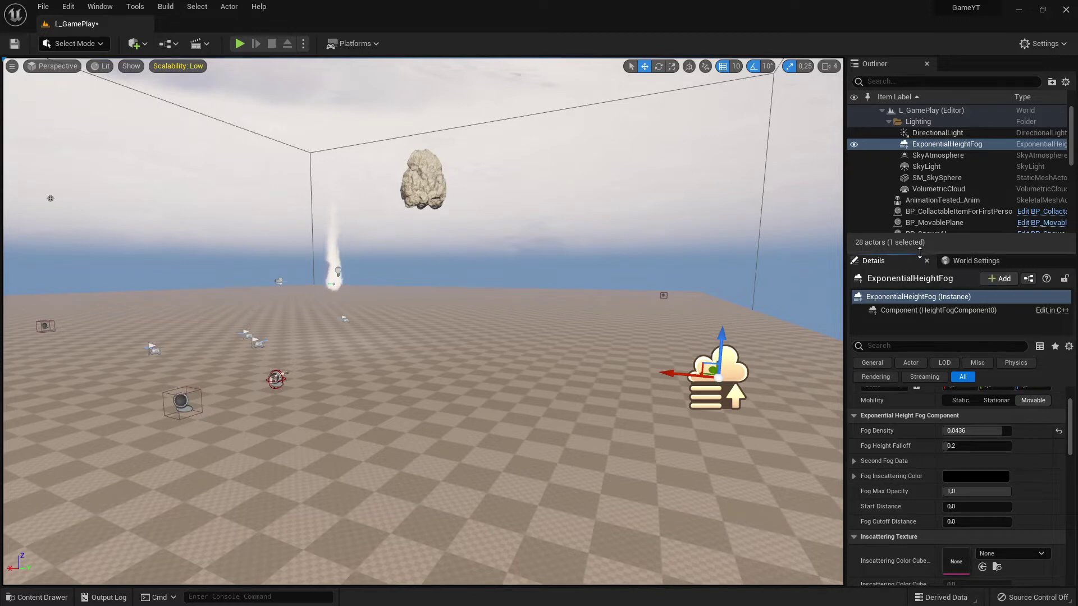
# - Enlarge the Details area and expand Second Fog Data under the Exponential Height Fog Component
pyautogui.moveTo(919, 250); pyautogui.dragTo(919, 189)
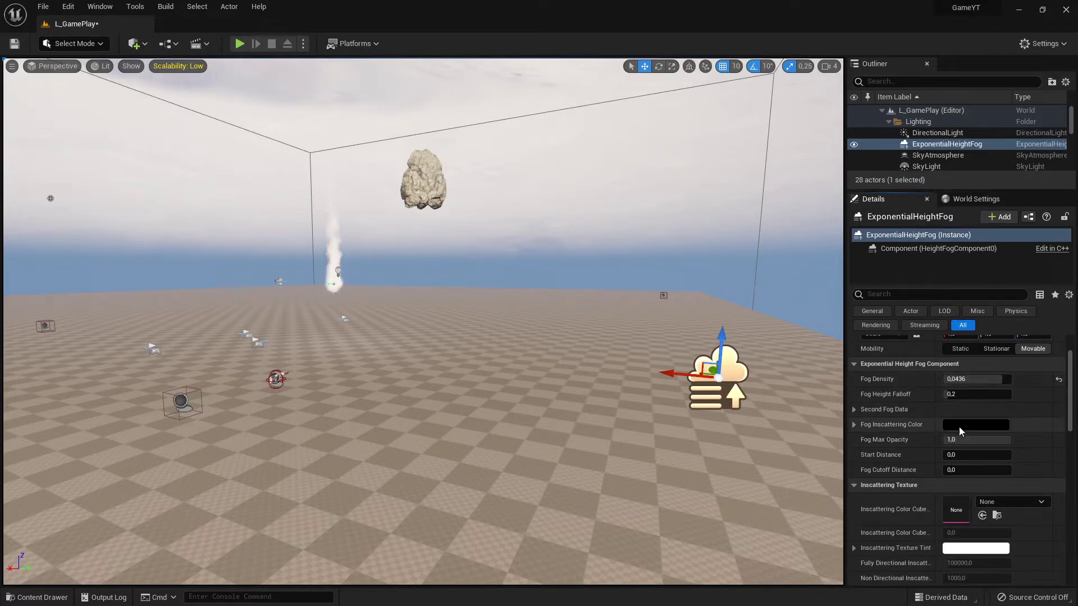
pyautogui.scroll(2, 959, 427)
pyautogui.scroll(-2, 898, 433)
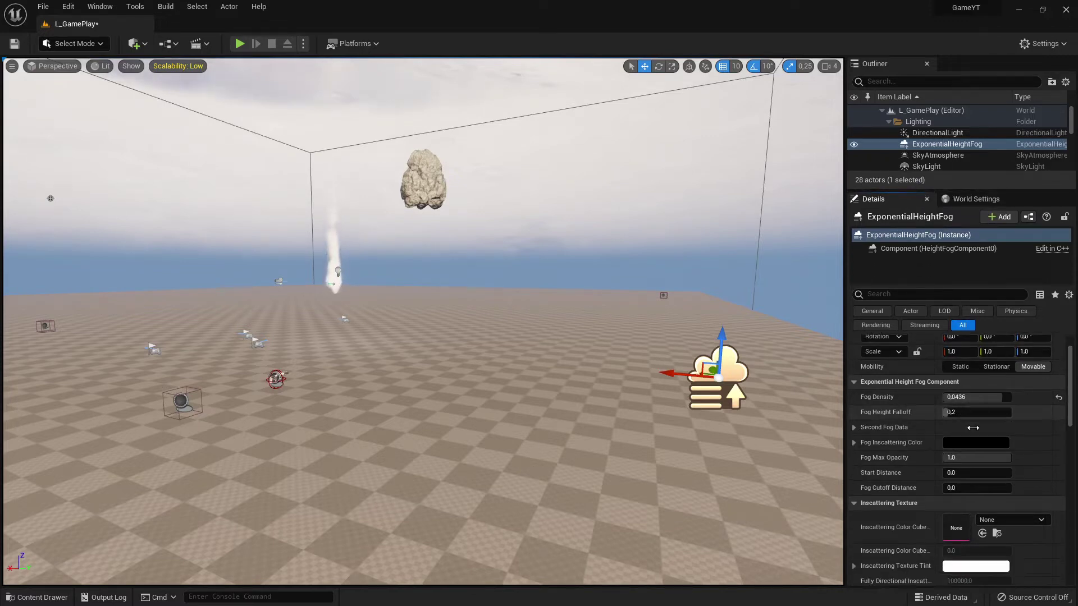
pyautogui.click(853, 427)
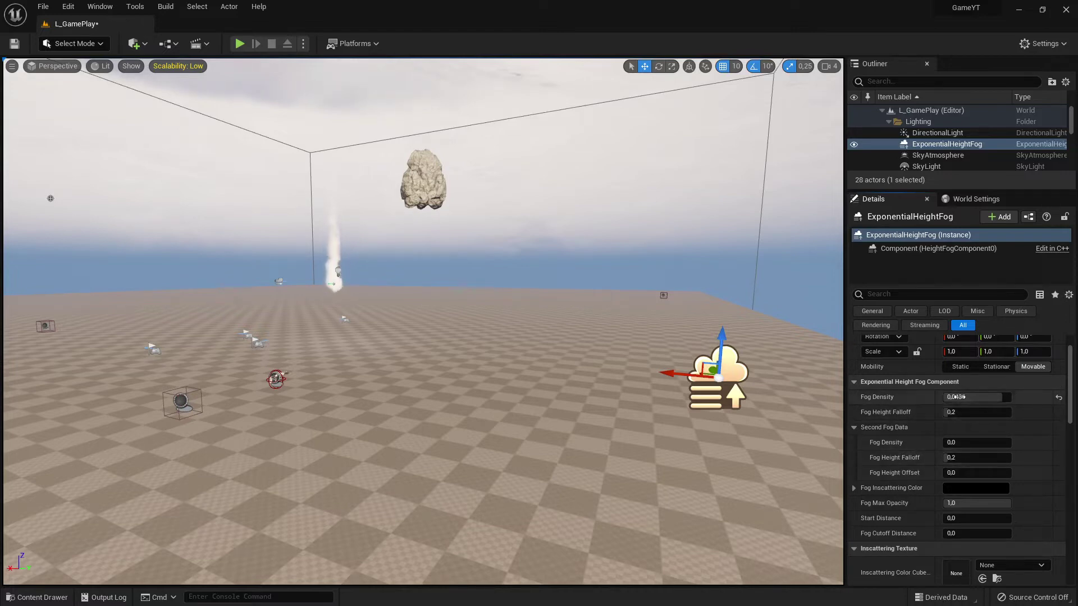
# - Play-test L_GamePlay briefly to check the fog at its current density, and end the session
pyautogui.moveTo(648, 350)
pyautogui.mouseDown(button='right')
pyautogui.moveTo(589, 382)
pyautogui.moveTo(595, 345)
pyautogui.moveTo(648, 350)
pyautogui.mouseUp(button='right')
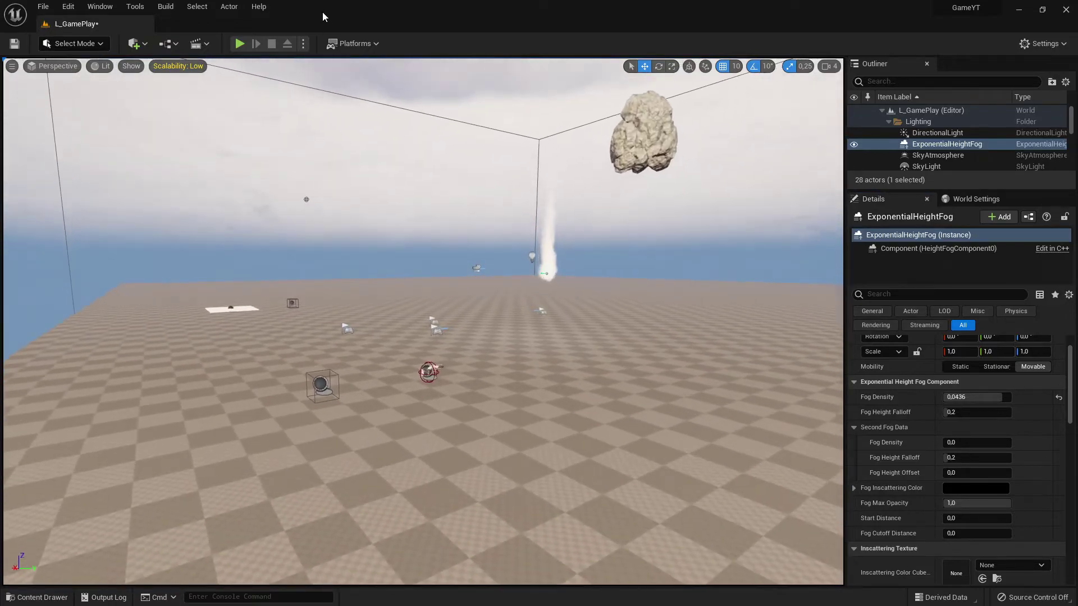
pyautogui.click(242, 45)
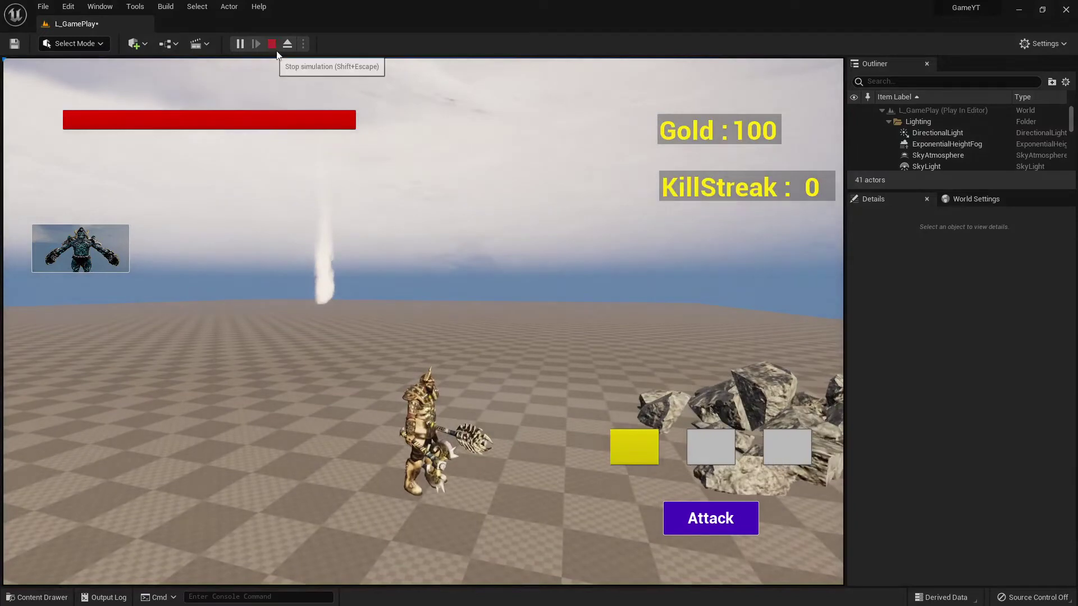
pyautogui.click(272, 43)
# - Set the Fog Density of the ExponentialHeightFog to 1.0
pyautogui.click(970, 397)
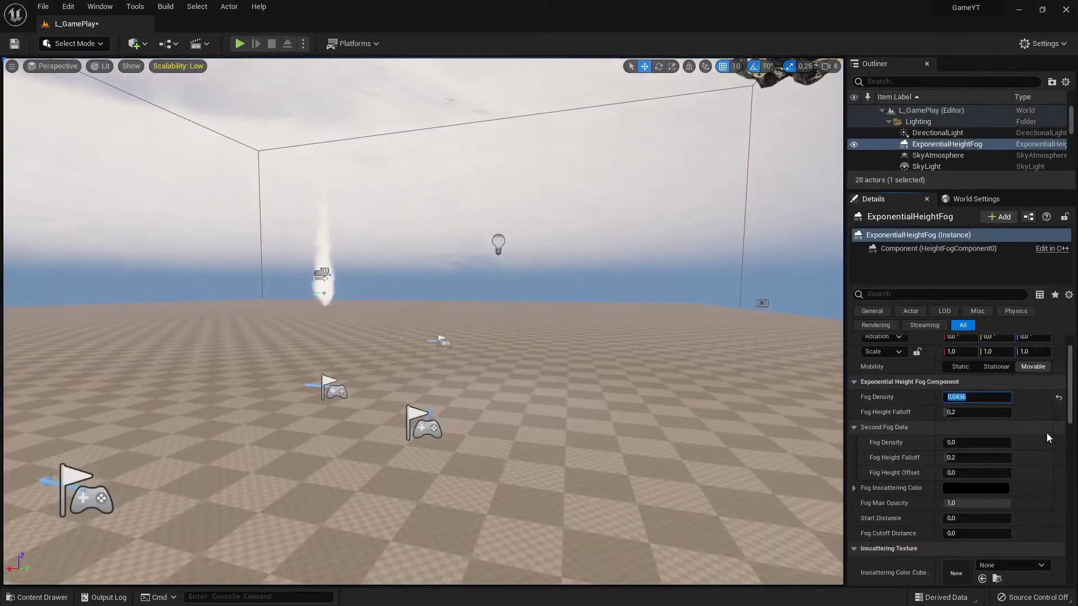
pyautogui.write('1')
pyautogui.press('Return')
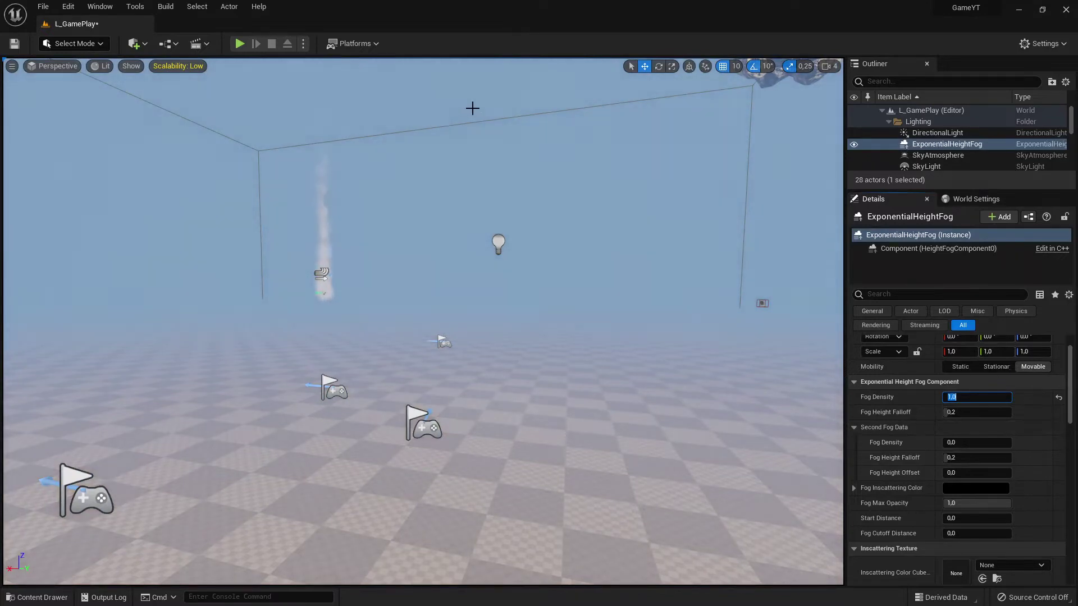
# - Play-test L_GamePlay, running the character around the level to inspect the fog at the raised density, and end the session
pyautogui.click(238, 45)
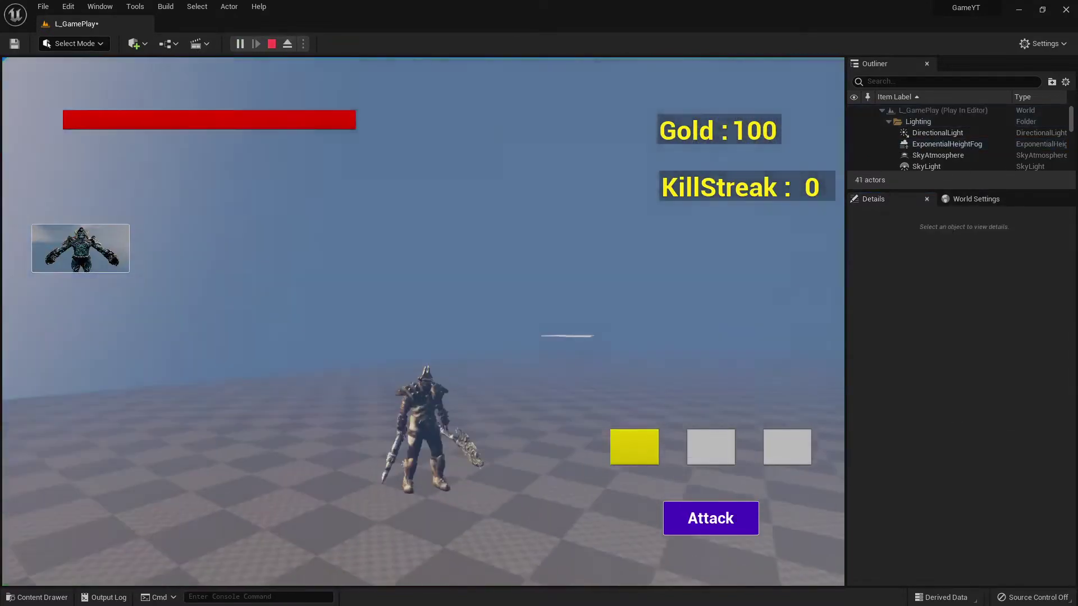
pyautogui.press('w')
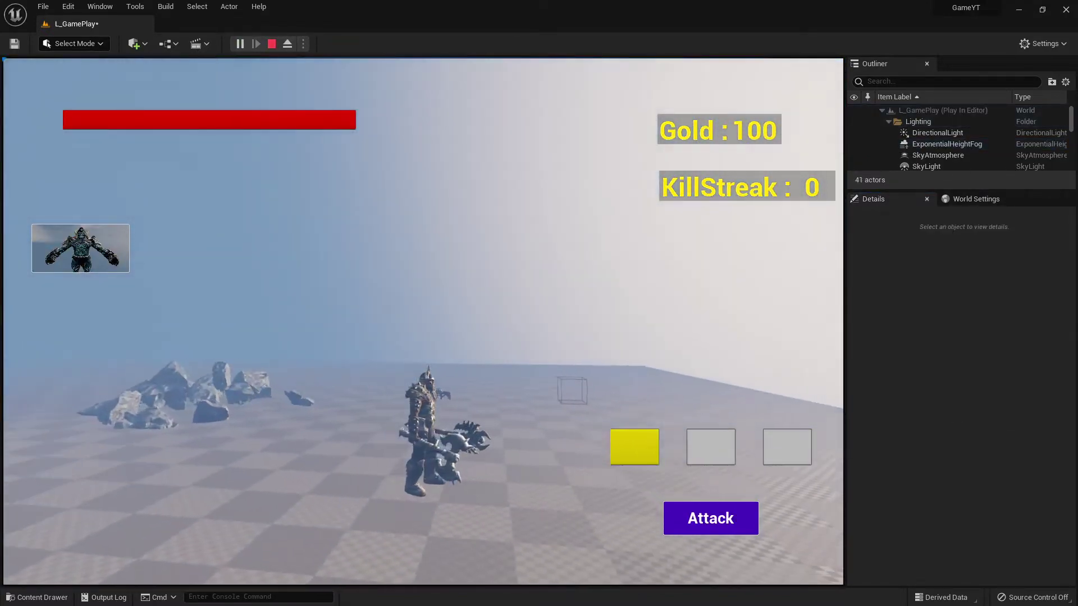
pyautogui.press('w')
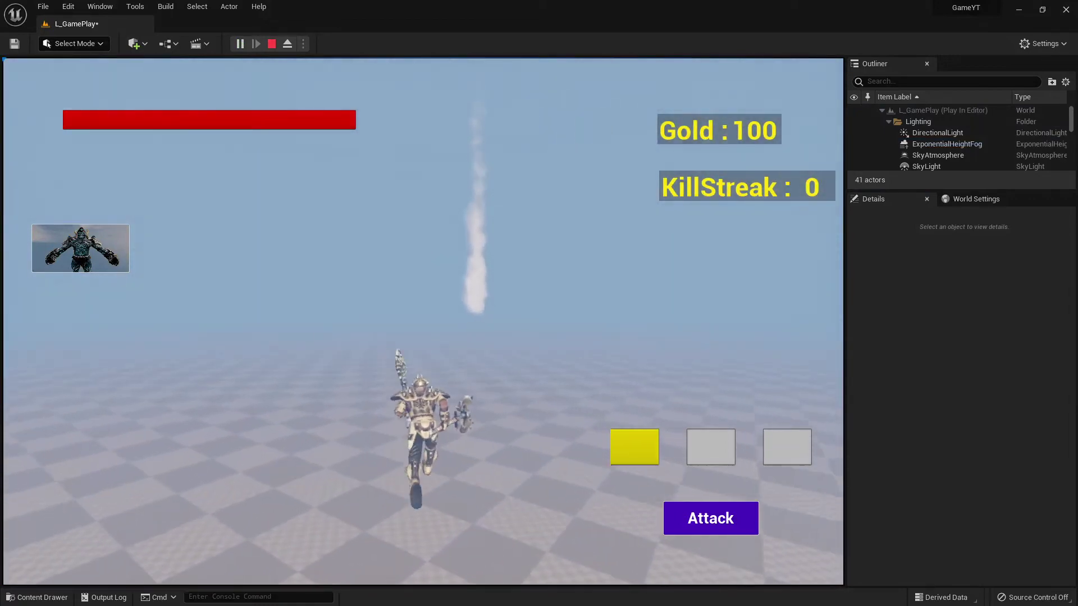
pyautogui.press('s')
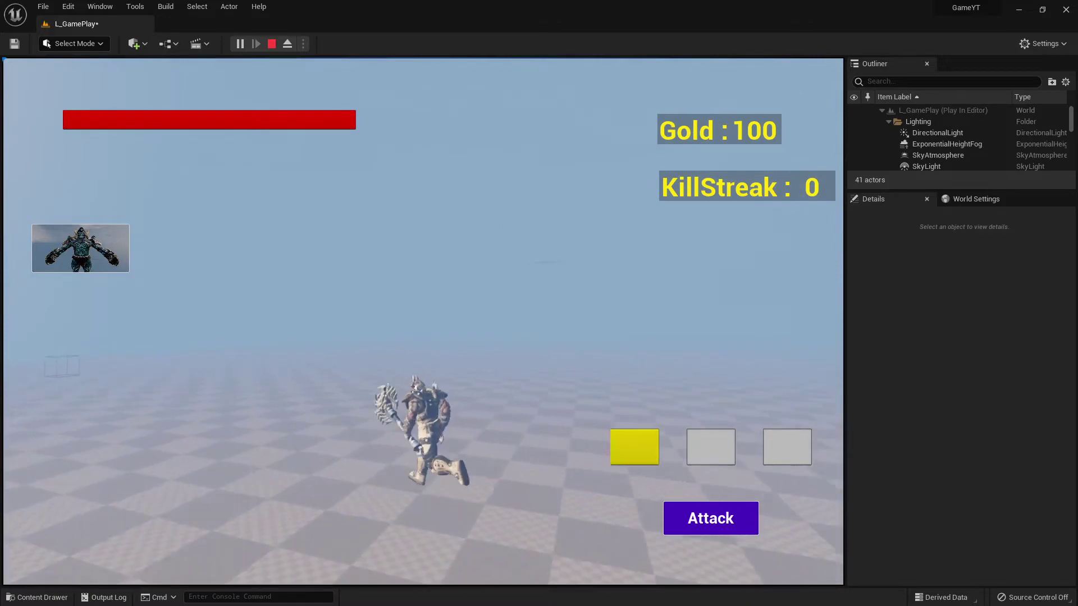
pyautogui.press('d')
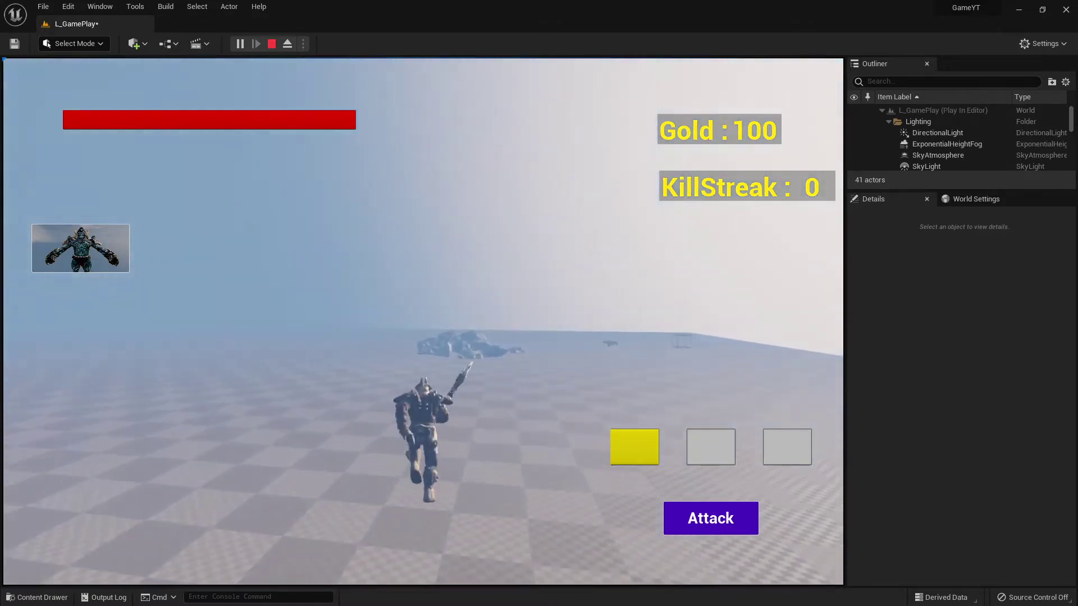
pyautogui.press('a')
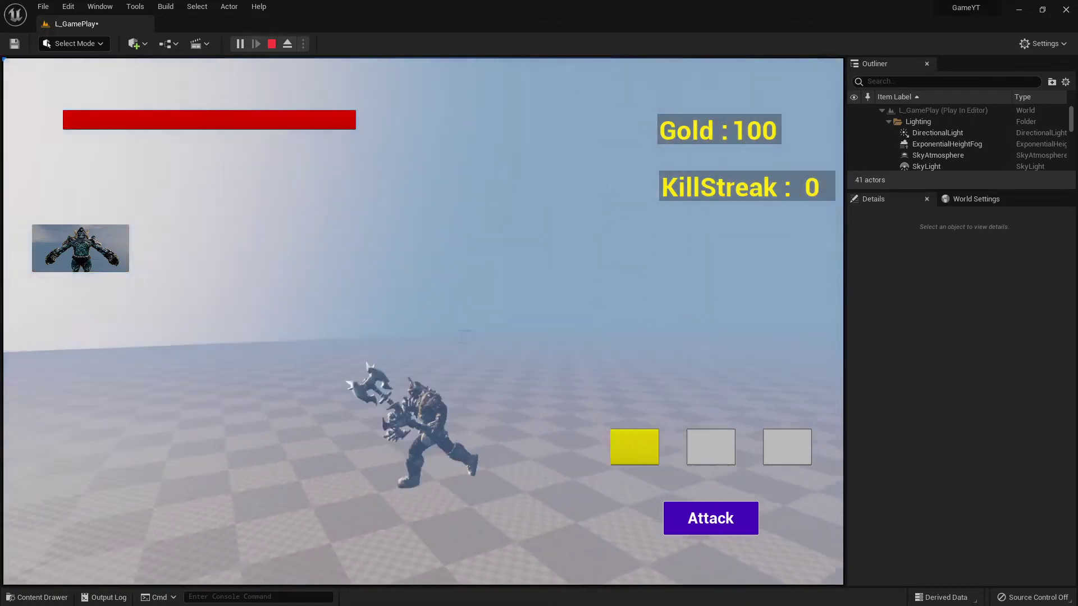
pyautogui.press('a')
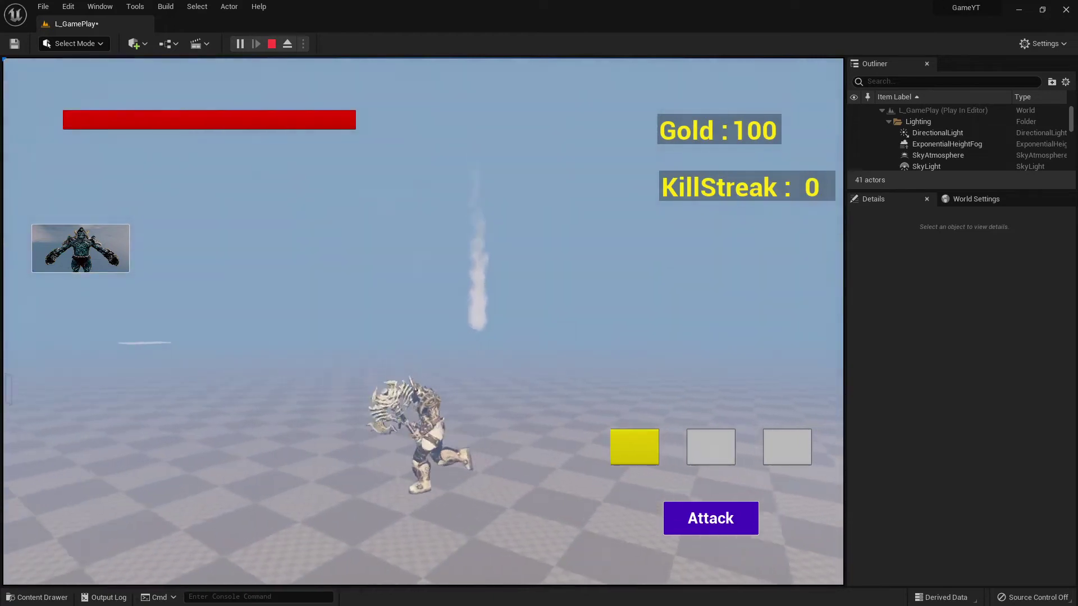
pyautogui.press('d')
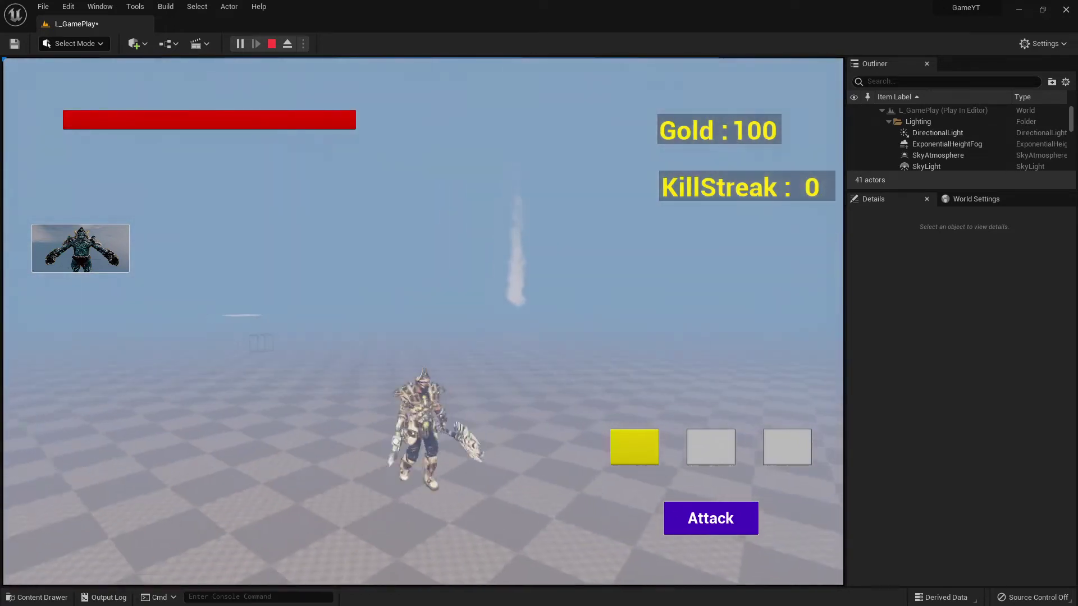
pyautogui.press('w')
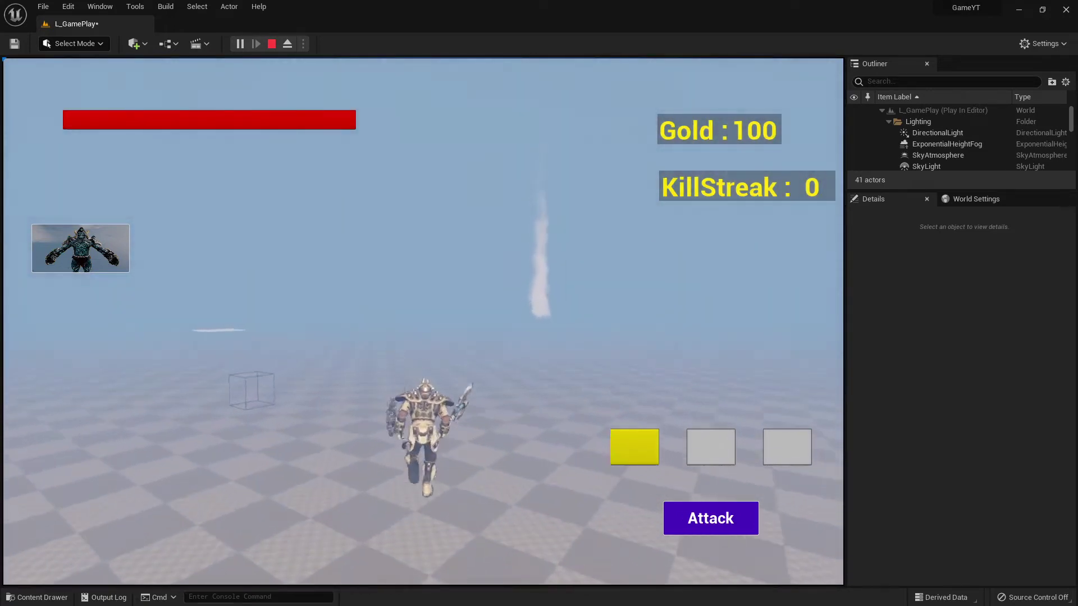
pyautogui.press('d')
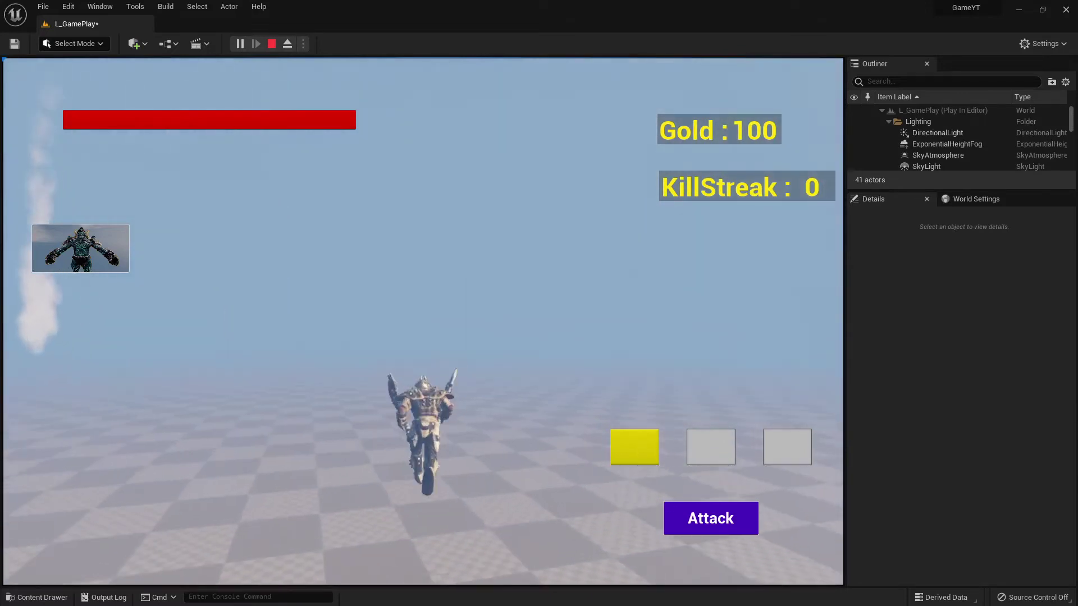
pyautogui.press('d')
pyautogui.press('s')
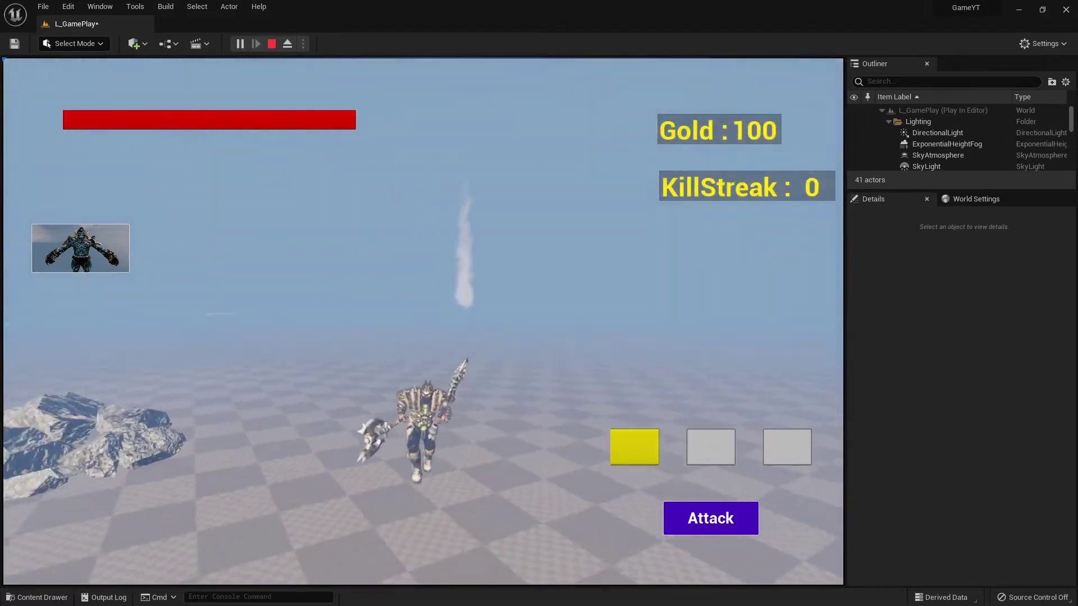
pyautogui.hotkey('shift', 'F1')
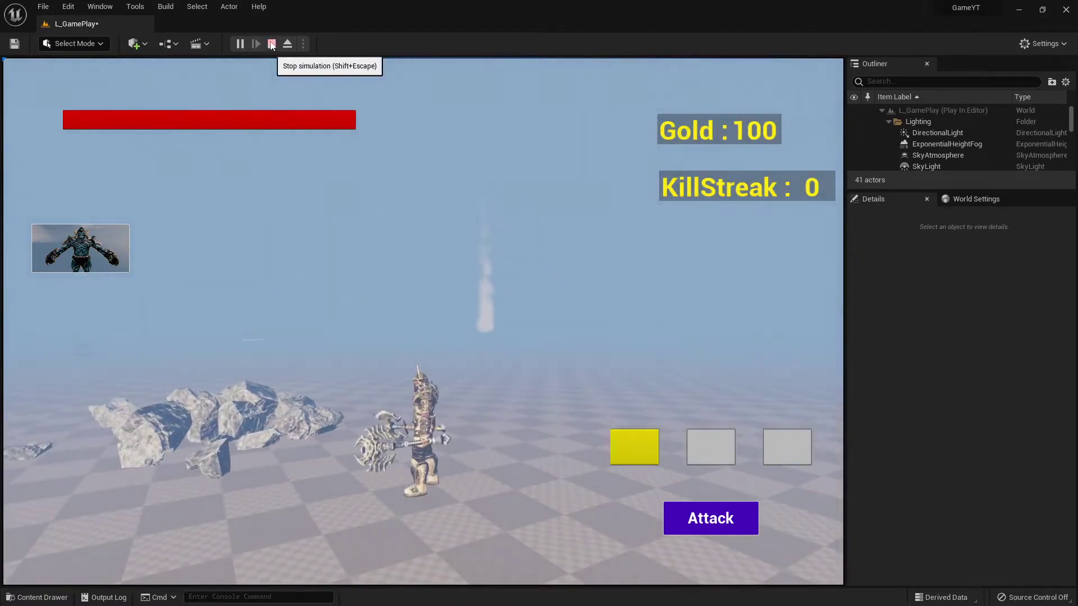
pyautogui.click(271, 43)
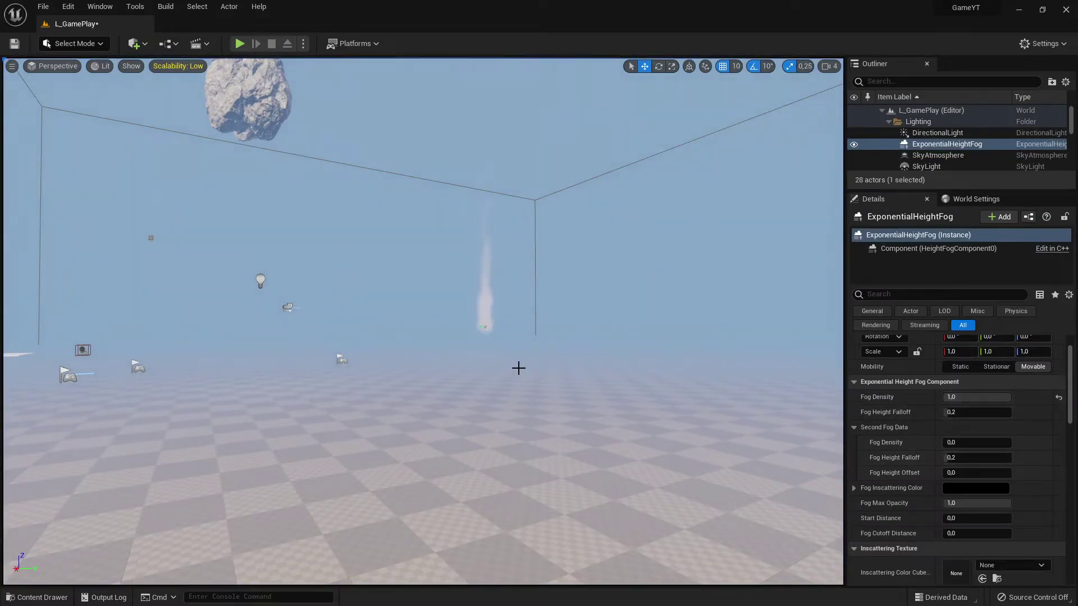
# - Examine the fog across the level and look through the ExponentialHeightFog settings, including the Fog Inscattering Color picker, without changing anything
pyautogui.moveTo(531, 360)
pyautogui.mouseDown(button='right')
pyautogui.moveTo(332, 357)
pyautogui.moveTo(529, 365)
pyautogui.mouseUp(button='right')
pyautogui.moveTo(581, 405); pyautogui.dragTo(476, 356, button='right')
pyautogui.press('w')
pyautogui.press('w')
pyautogui.scroll(-6, 982, 466)
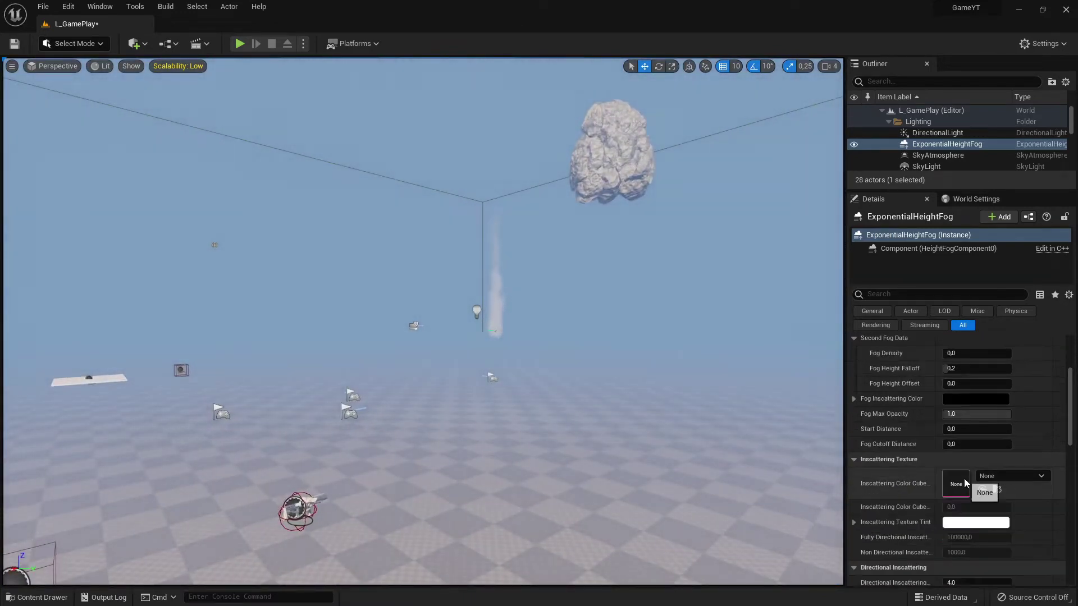
pyautogui.scroll(5, 965, 480)
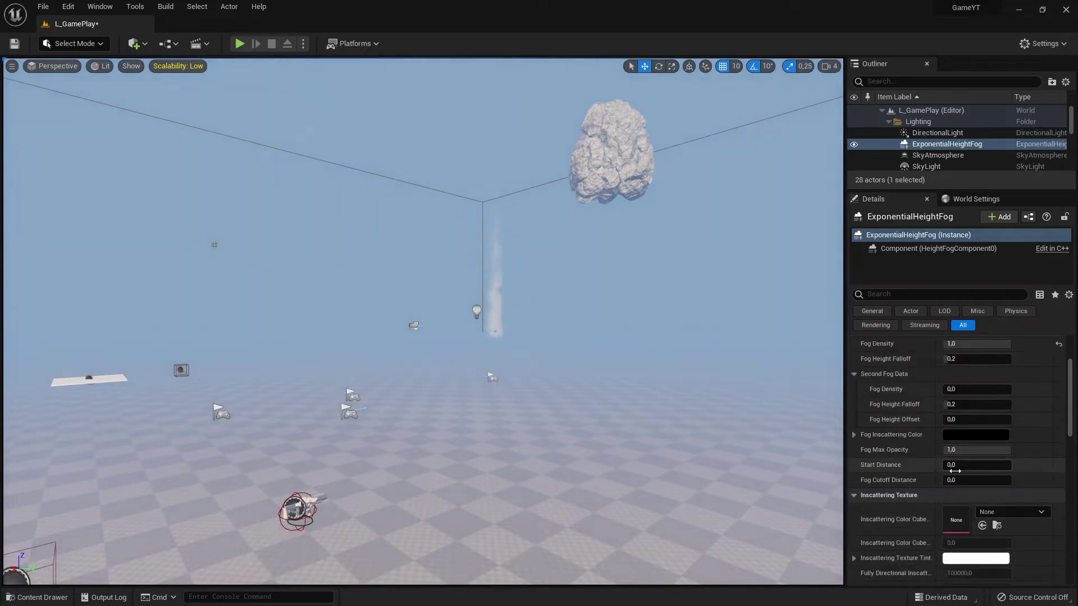
pyautogui.click(958, 435)
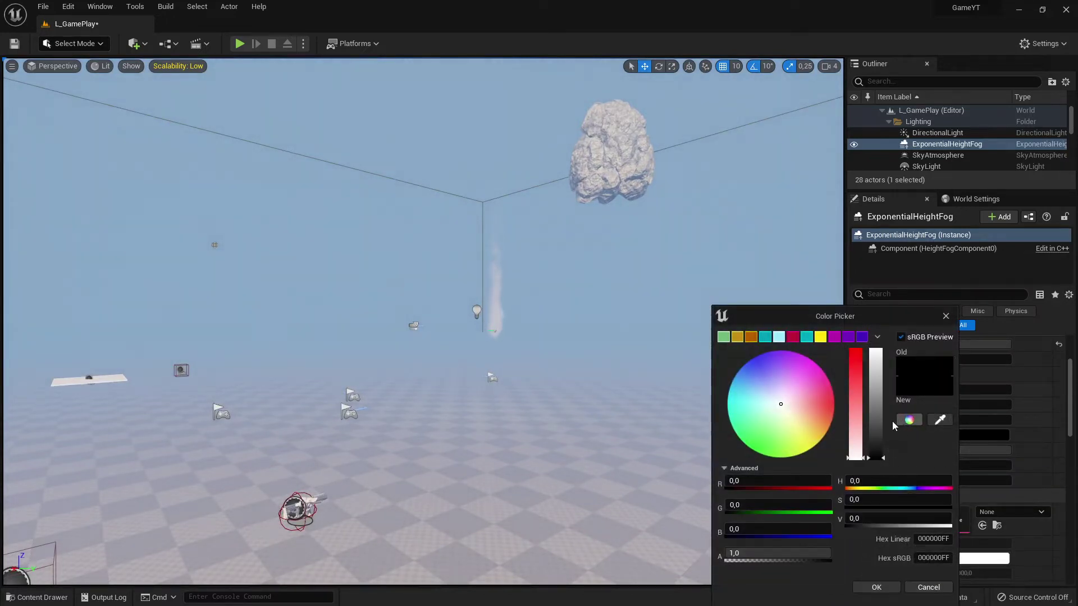
pyautogui.click(947, 318)
pyautogui.scroll(-15, 979, 483)
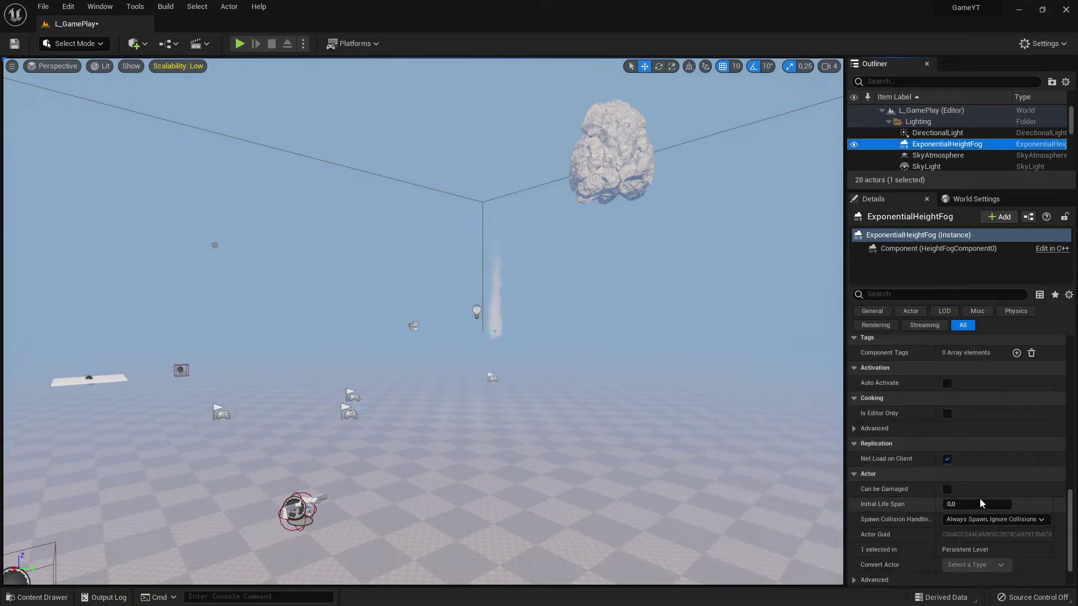
pyautogui.scroll(15, 981, 503)
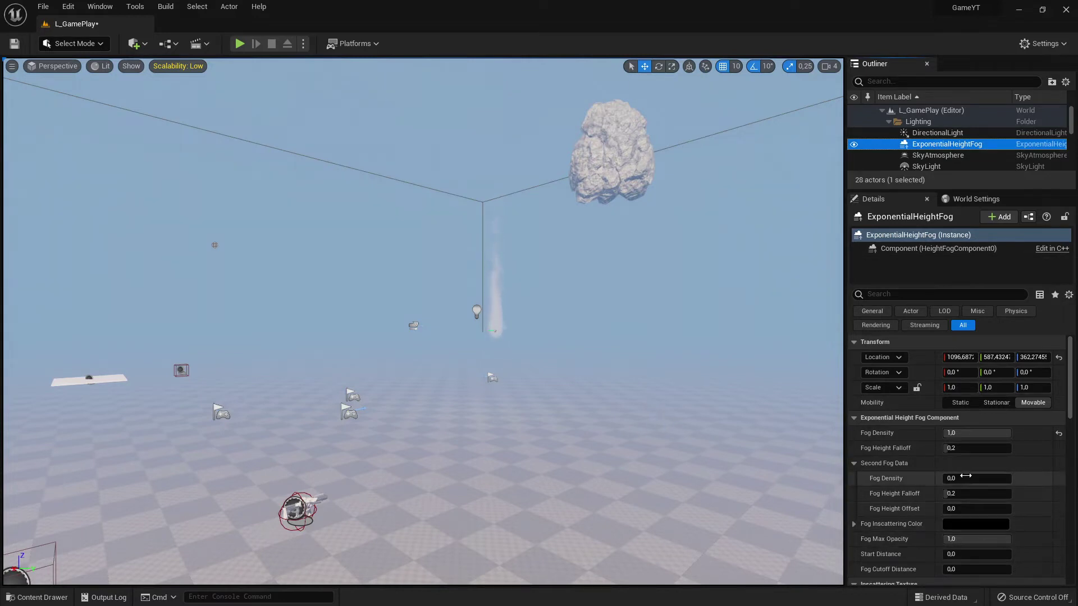
# - Try to set the Fog Inscattering Color to a saturated red using the colour wheel, and accept the choice
pyautogui.scroll(-1, 965, 510)
pyautogui.click(973, 506)
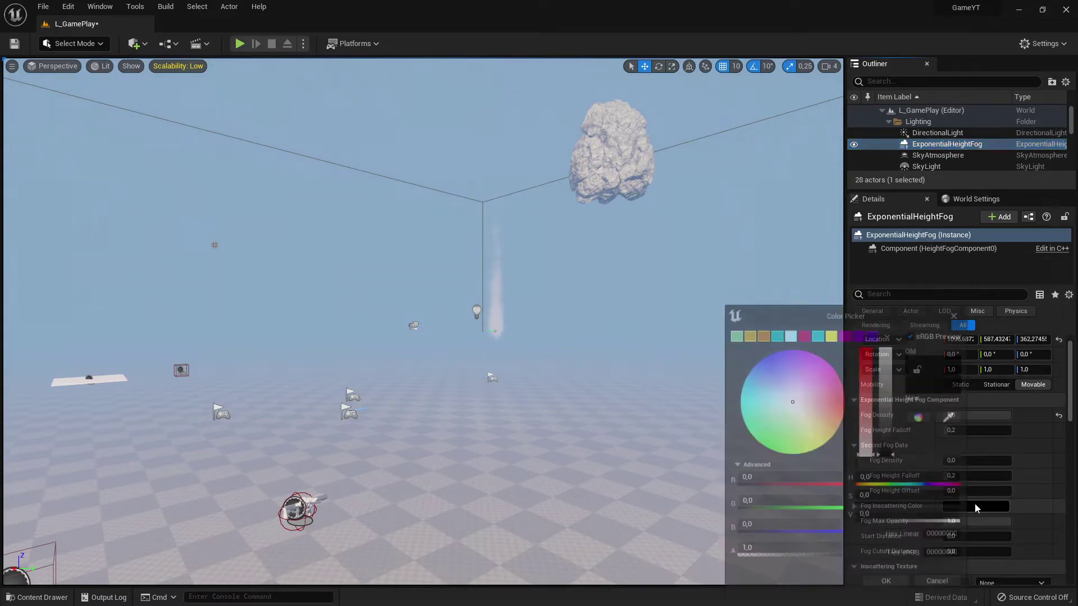
pyautogui.moveTo(794, 405); pyautogui.dragTo(845, 403)
pyautogui.click(897, 588)
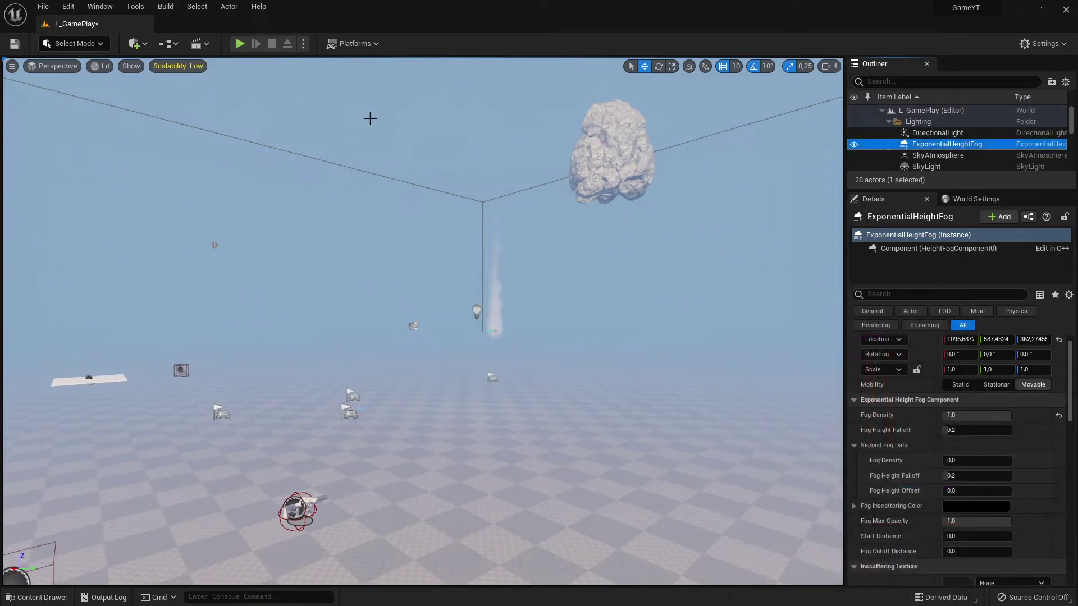
# - Play-test the level briefly to check whether the Fog Inscattering Color choice affects the fog, and stop the session
pyautogui.click(238, 44)
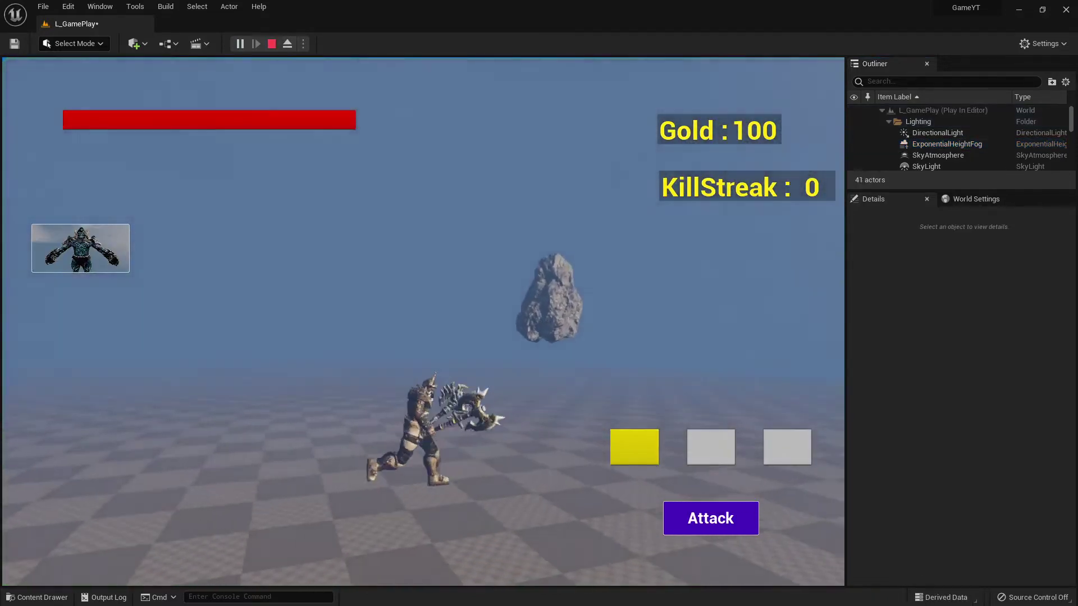
pyautogui.hotkey('shift', 'F1')
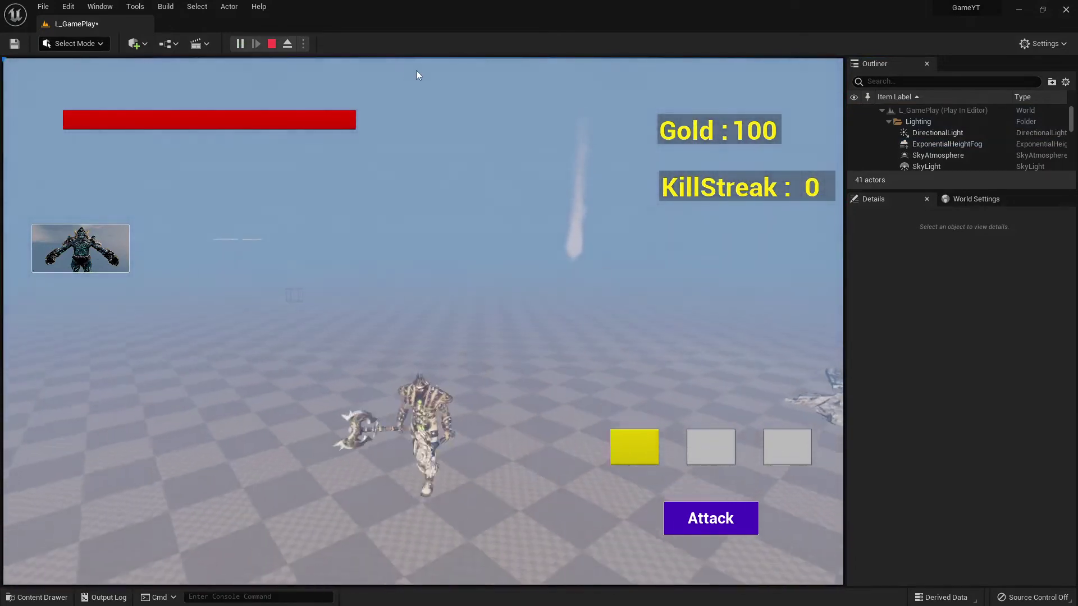
pyautogui.click(272, 43)
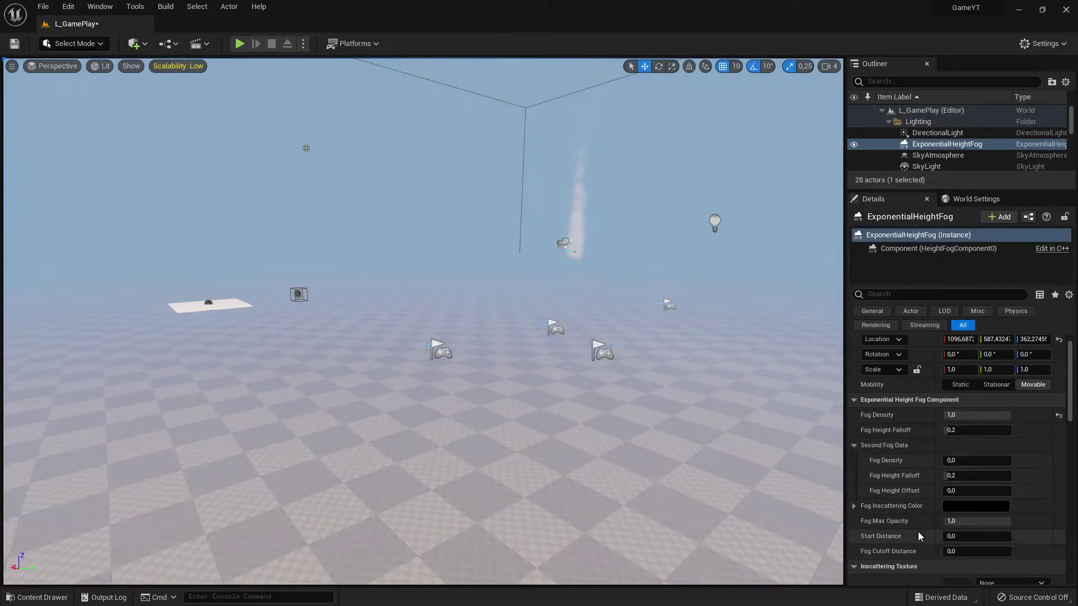
# - Set the Fog Inscattering Color to the saved crimson swatch and brighten it to a value (V) of about 0.547
pyautogui.click(954, 507)
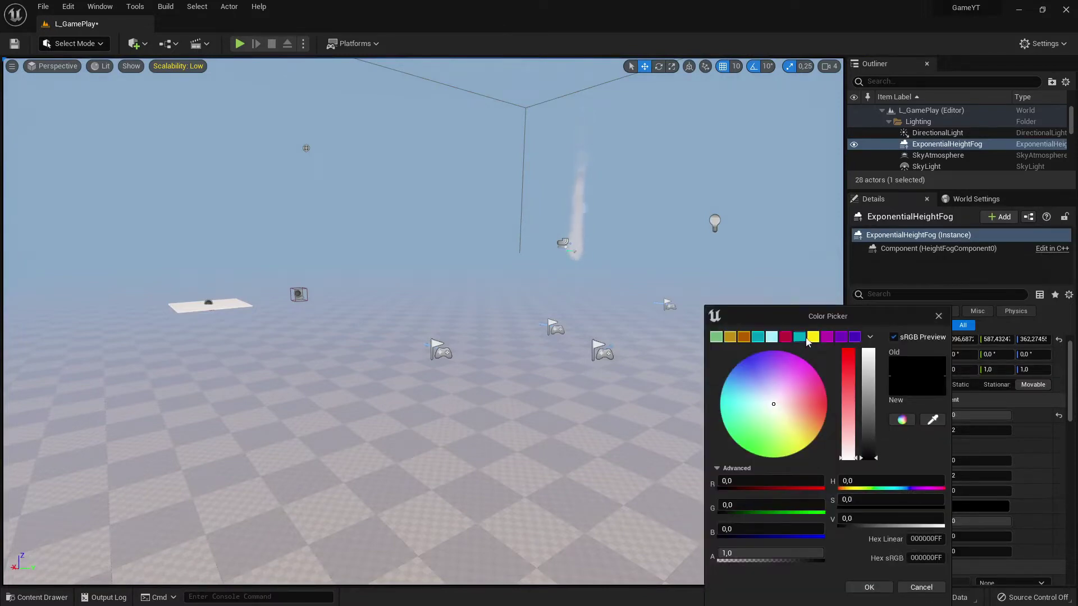
pyautogui.click(787, 338)
pyautogui.moveTo(479, 272)
pyautogui.mouseDown(button='right')
pyautogui.moveTo(418, 276)
pyautogui.moveTo(452, 250)
pyautogui.moveTo(525, 258)
pyautogui.moveTo(449, 266)
pyautogui.moveTo(483, 289)
pyautogui.mouseUp(button='right')
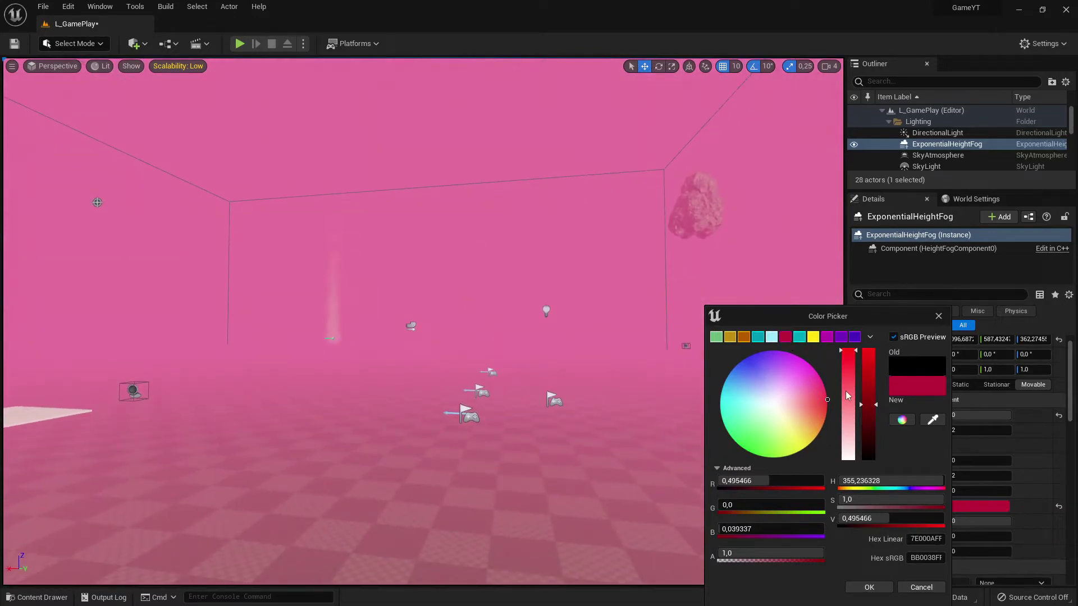
pyautogui.moveTo(868, 404)
pyautogui.mouseDown()
pyautogui.moveTo(877, 470)
pyautogui.moveTo(877, 409)
pyautogui.mouseUp()
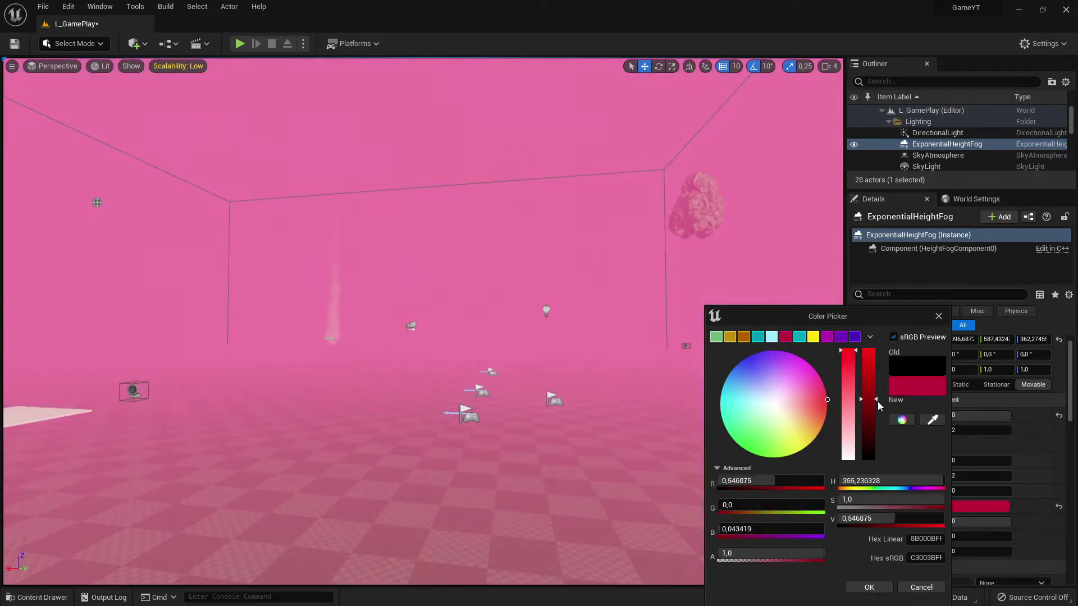
pyautogui.moveTo(454, 246); pyautogui.dragTo(376, 237, button='right')
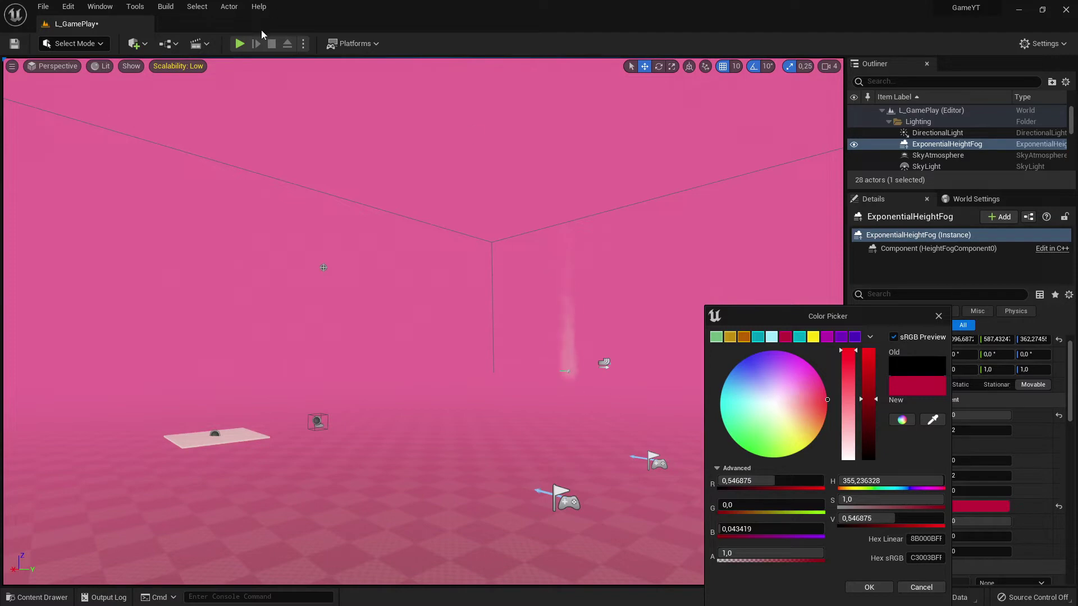
# - Play-test L_GamePlay with the crimson fog, running through the level to view it from different directions, and end the session
pyautogui.click(239, 44)
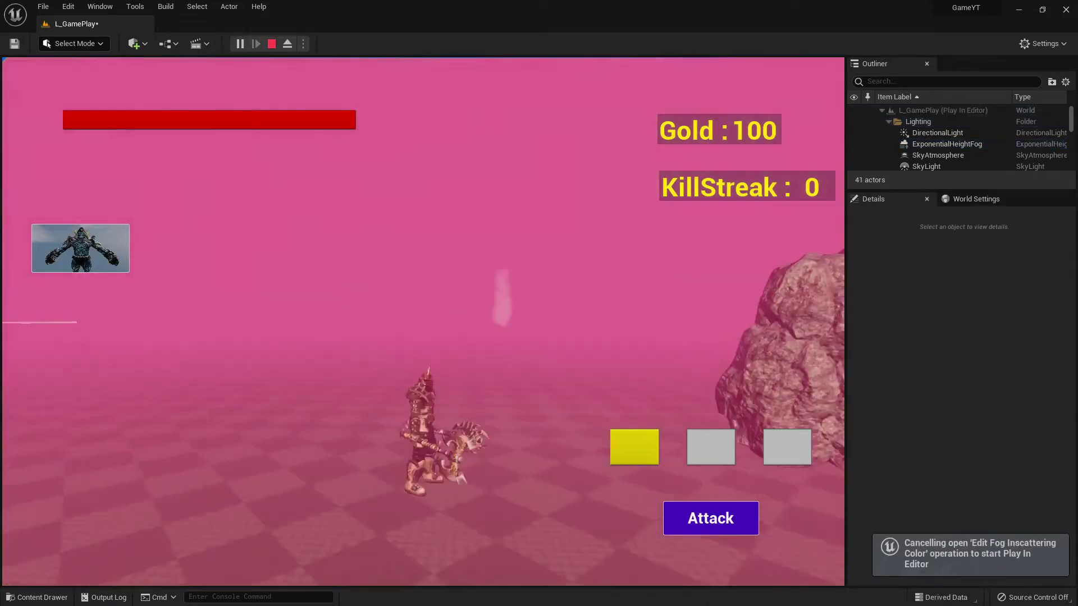
pyautogui.press('w')
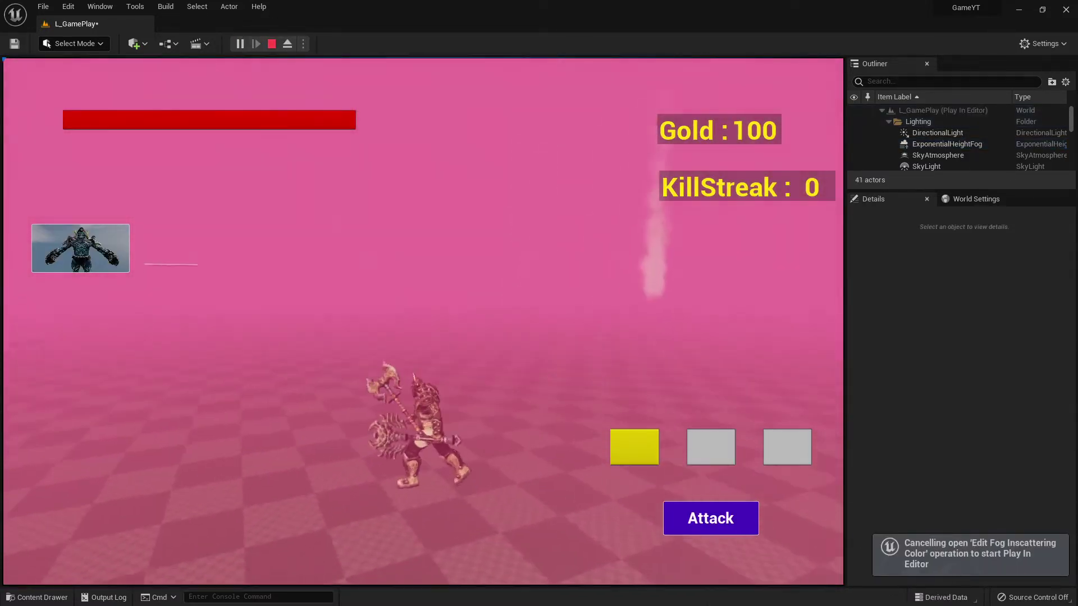
pyautogui.press('w')
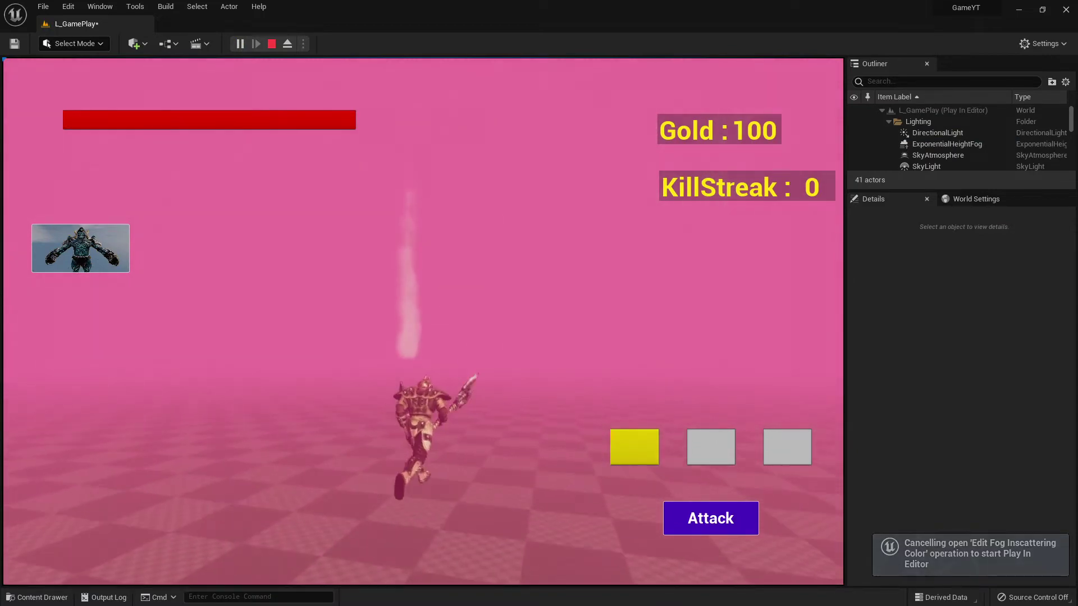
pyautogui.press('w')
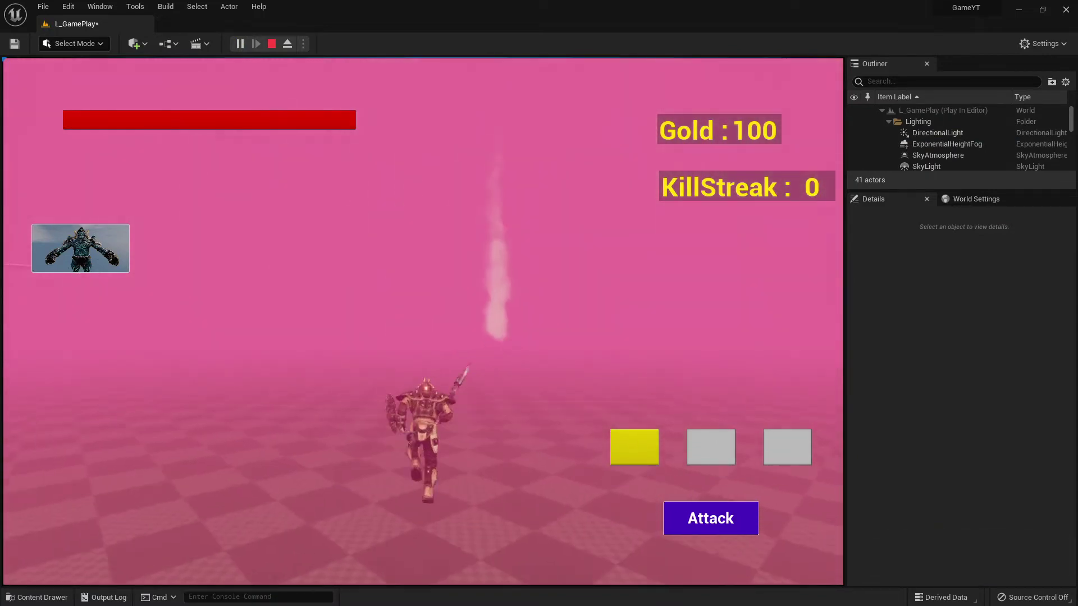
pyautogui.press('w')
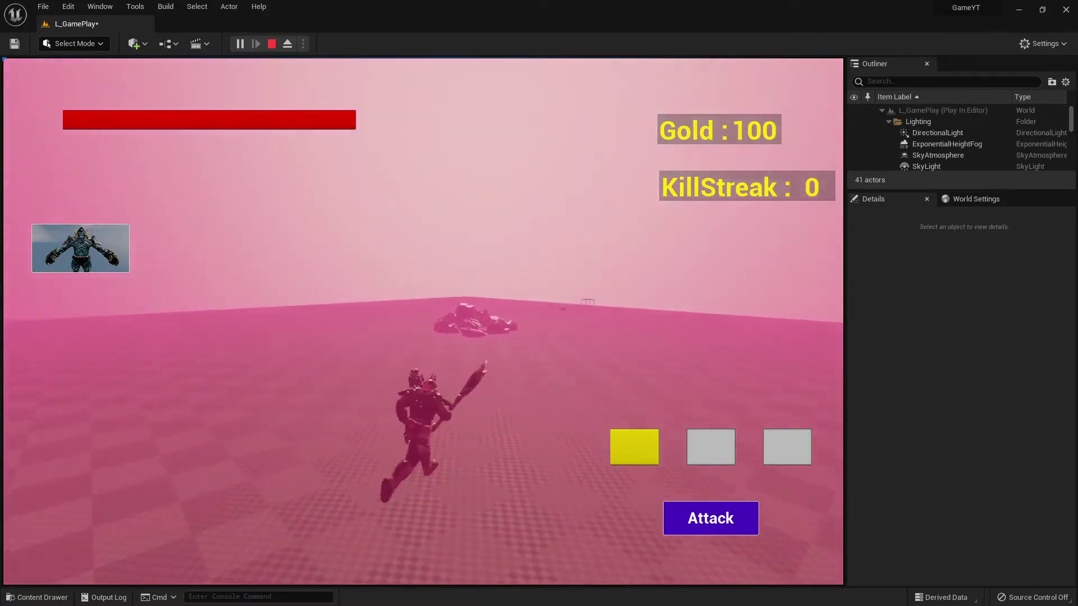
pyautogui.hotkey('shift', 'F1')
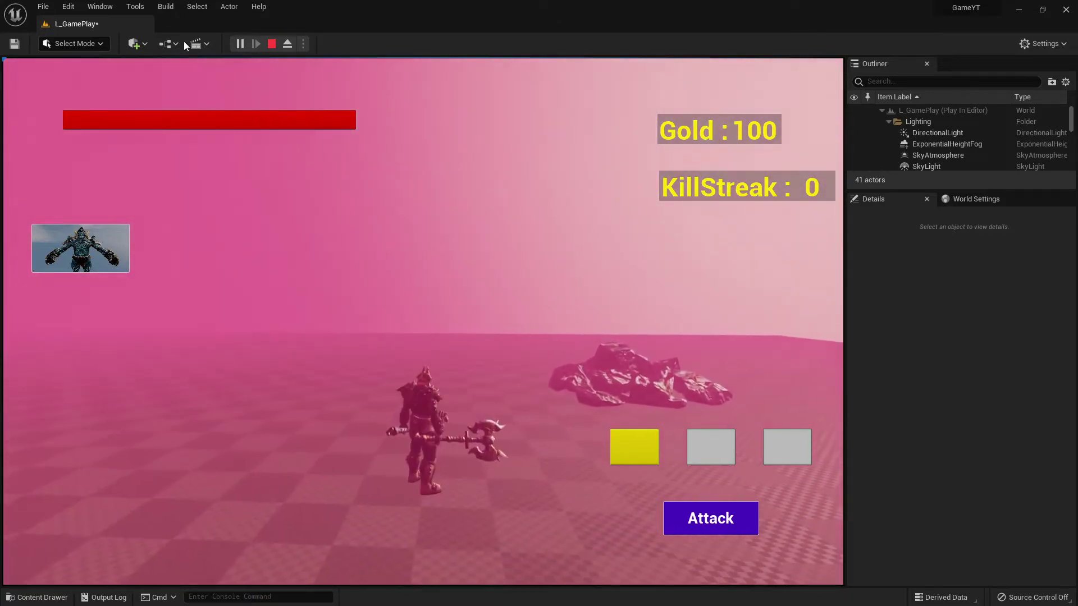
pyautogui.click(270, 45)
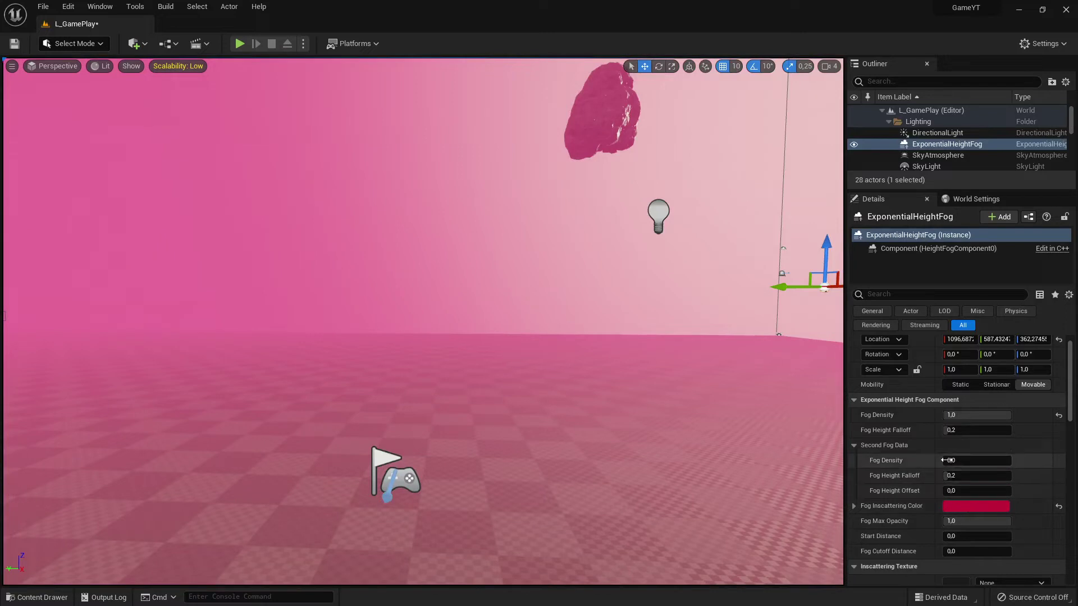
# - Set the Fog Density under Second Fog Data of the ExponentialHeightFog to 1.0
pyautogui.click(976, 465)
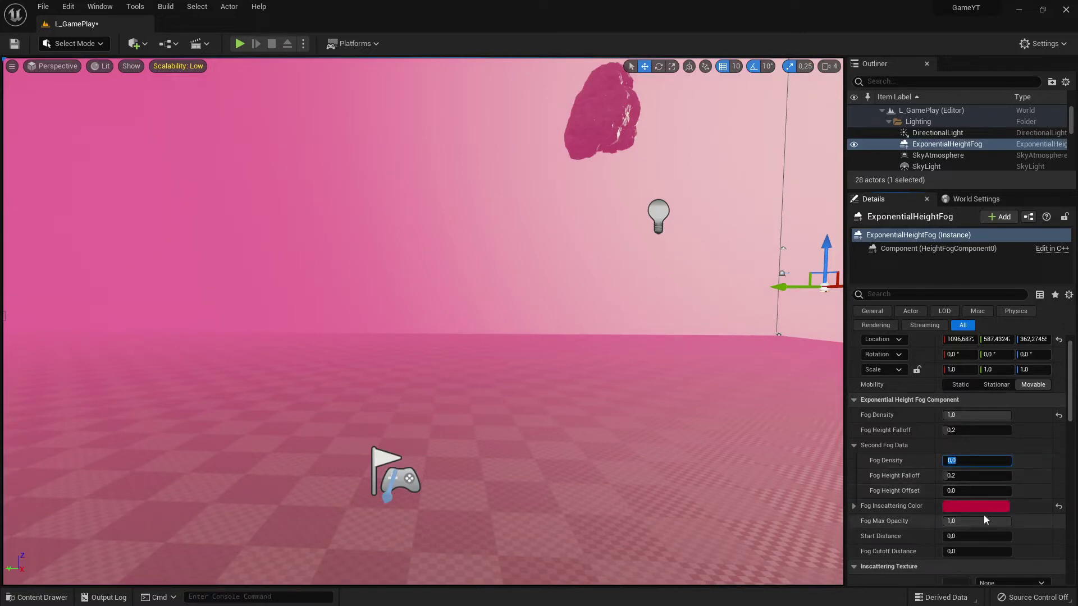
pyautogui.write('1')
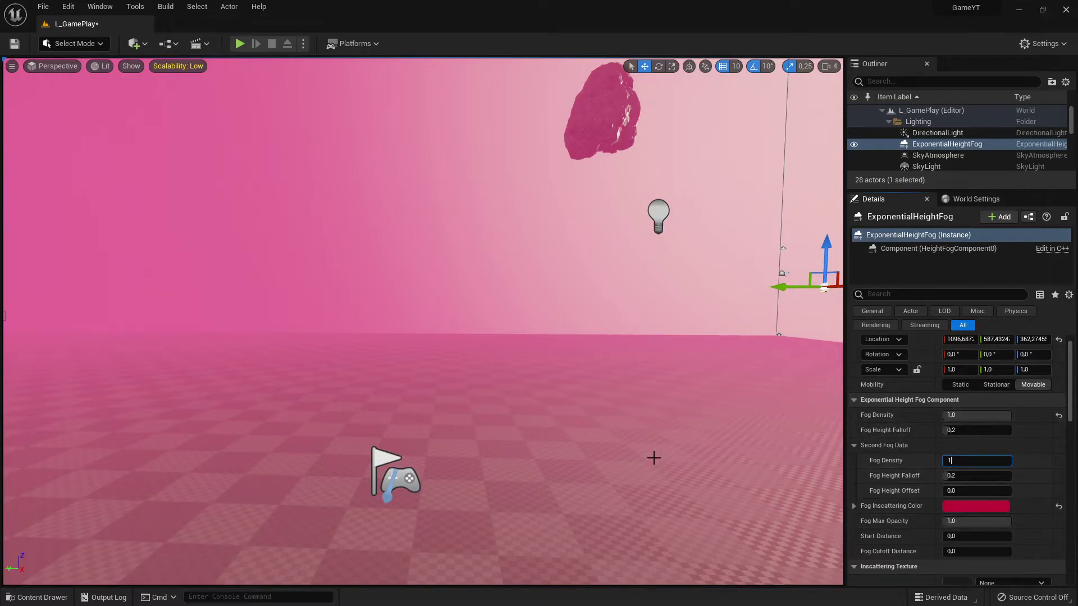
pyautogui.press('Return')
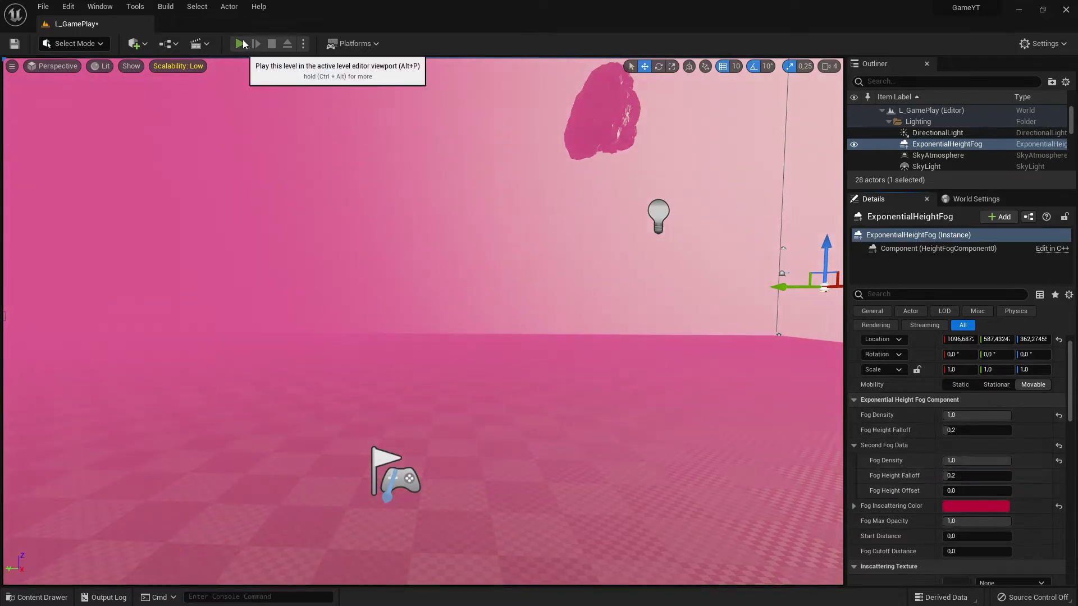
# - Play-test the level with the second fog layer, running the character in several directions to examine the fog's thickness
pyautogui.click(240, 44)
pyautogui.press('w')
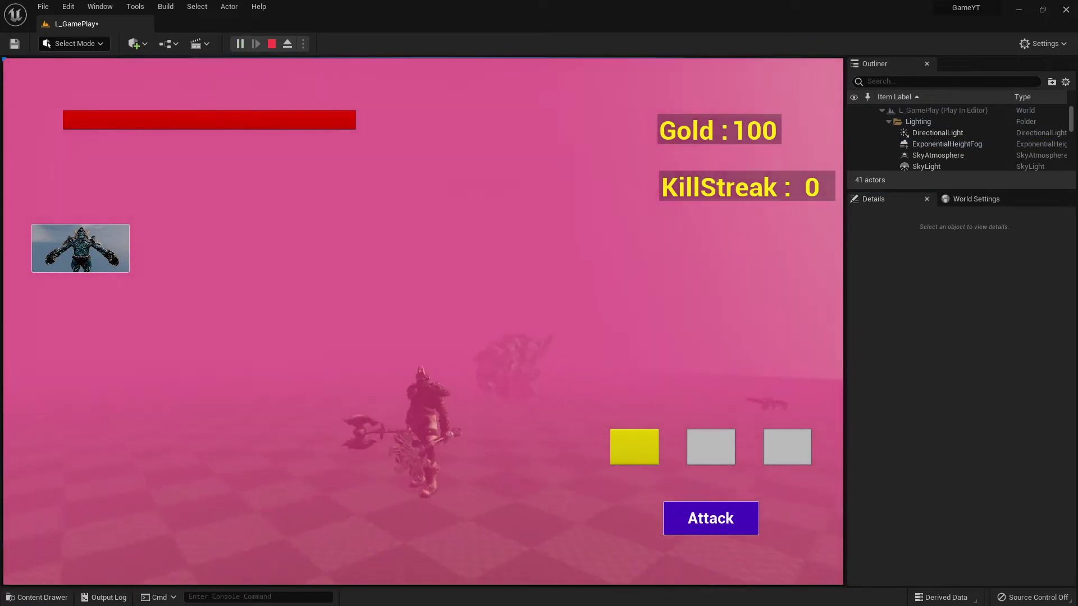
pyautogui.press('w')
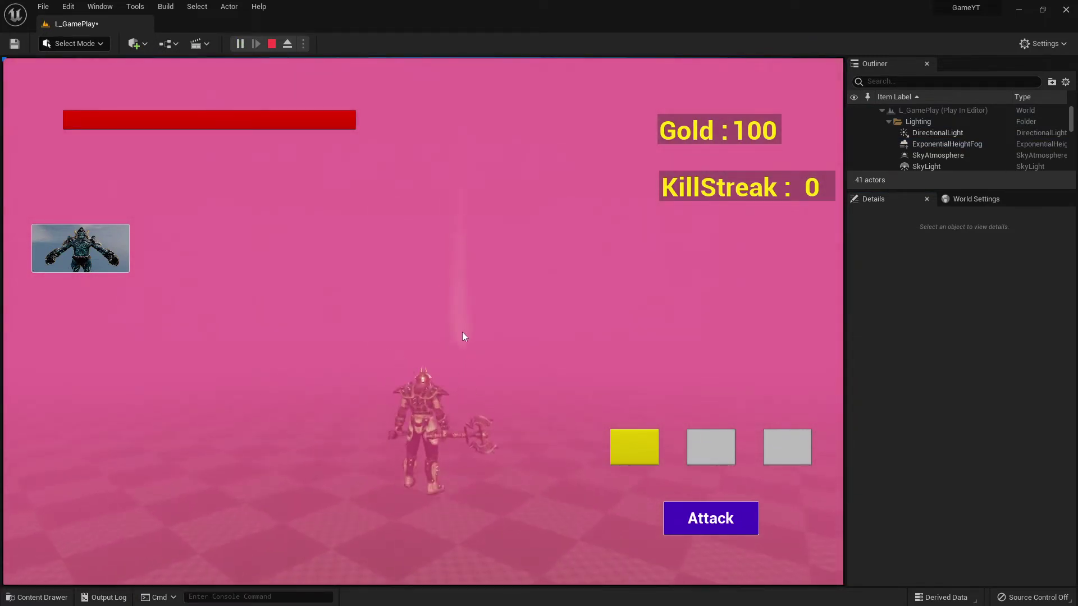
pyautogui.click(443, 339)
pyautogui.press('a')
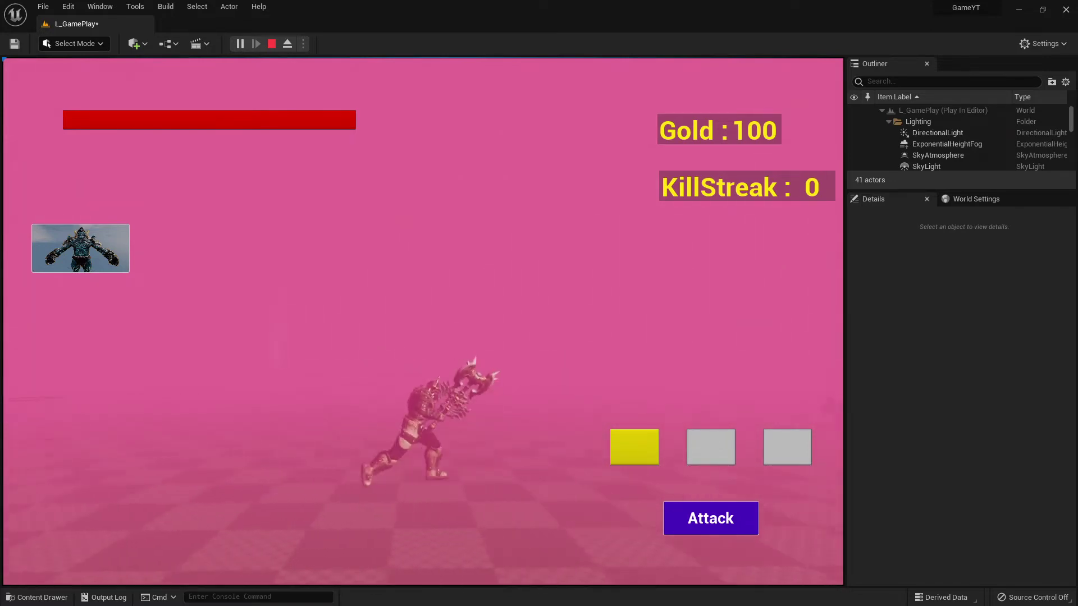
pyautogui.press('w')
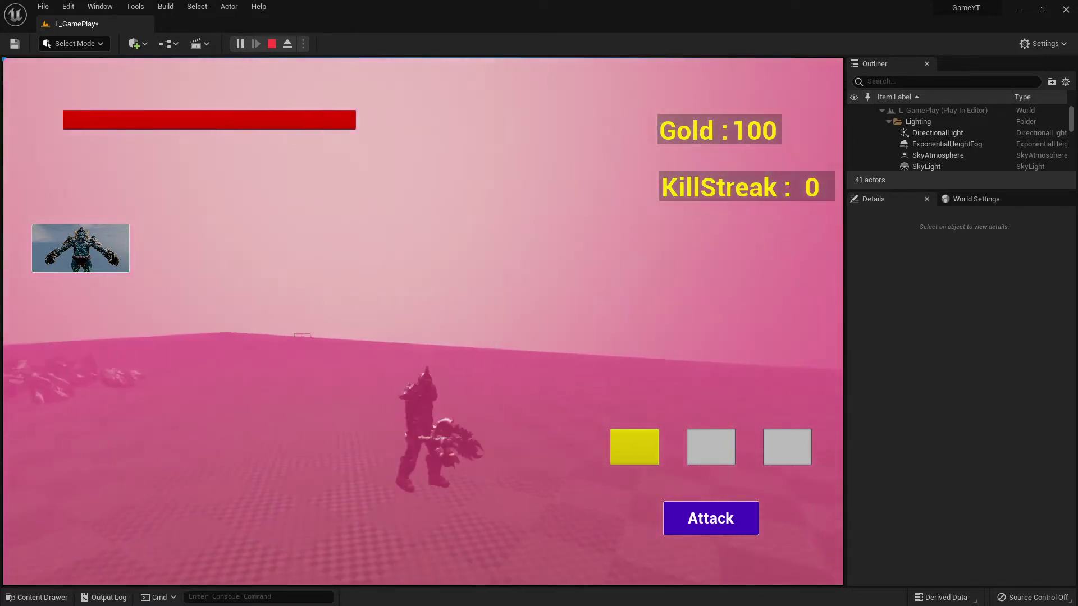
pyautogui.press('d')
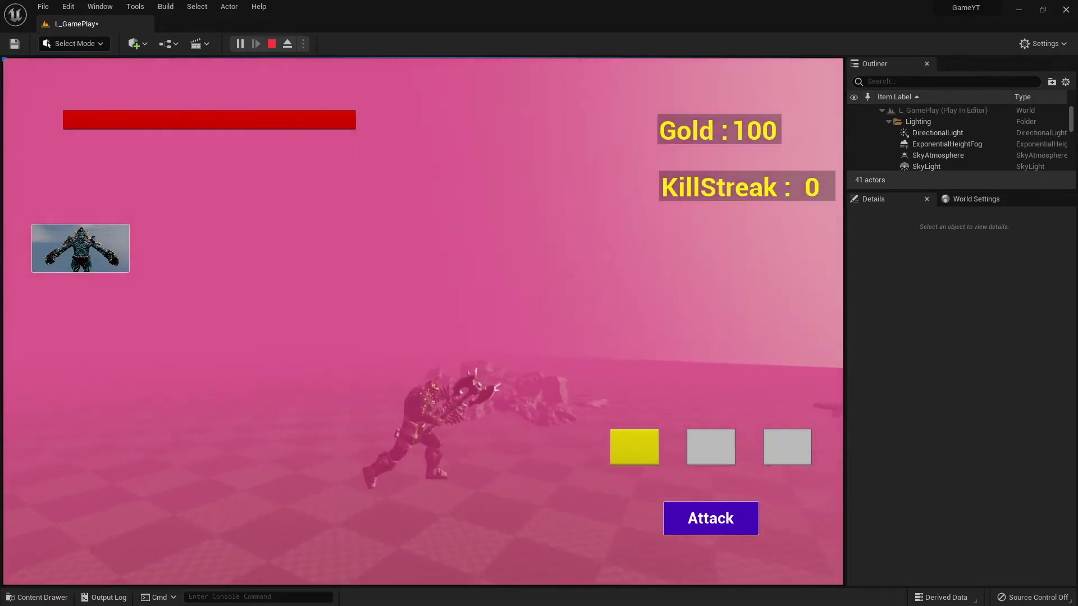
pyautogui.press('w')
pyautogui.press('d')
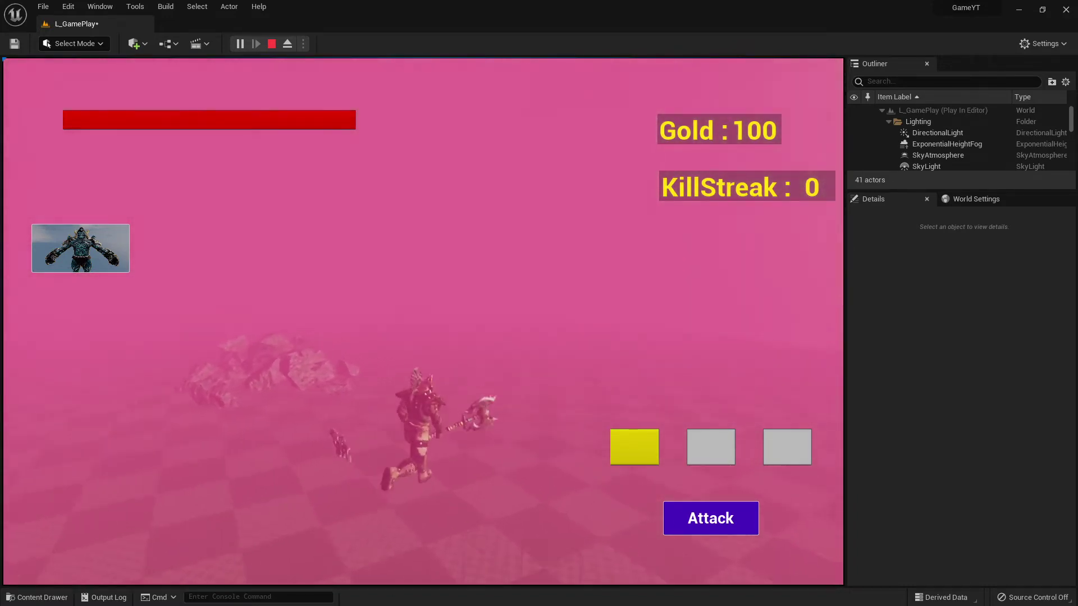
# - Switch to the browser's Volumetric Fog documentation, examine the Volumetric Scattering Intensity comparison and particle fog examples, and return to Unreal Editor
pyautogui.hotkey('alt', 'Tab')
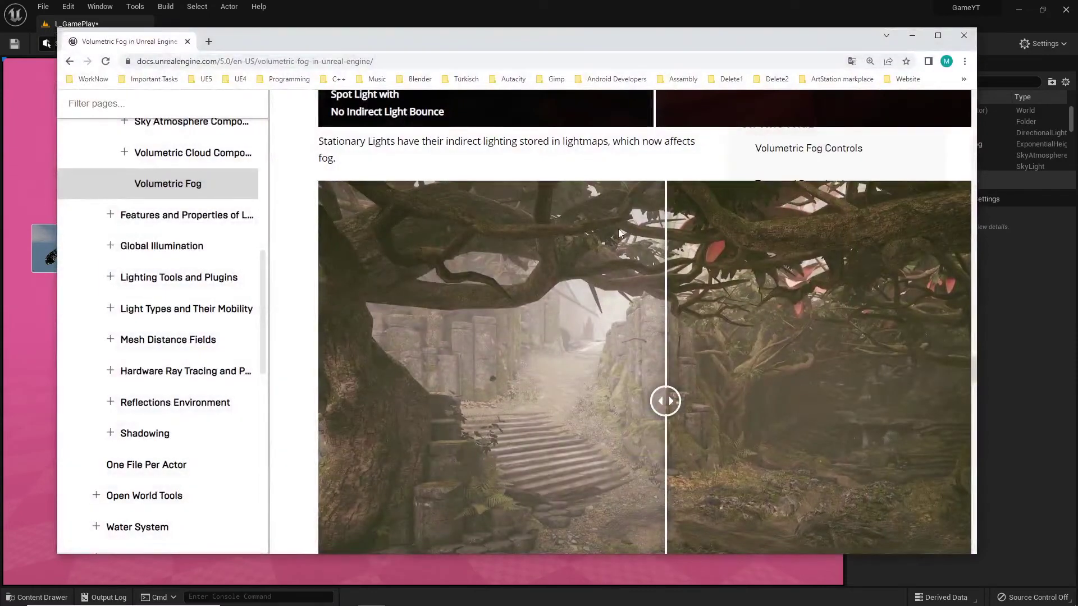
pyautogui.scroll(15, 755, 291)
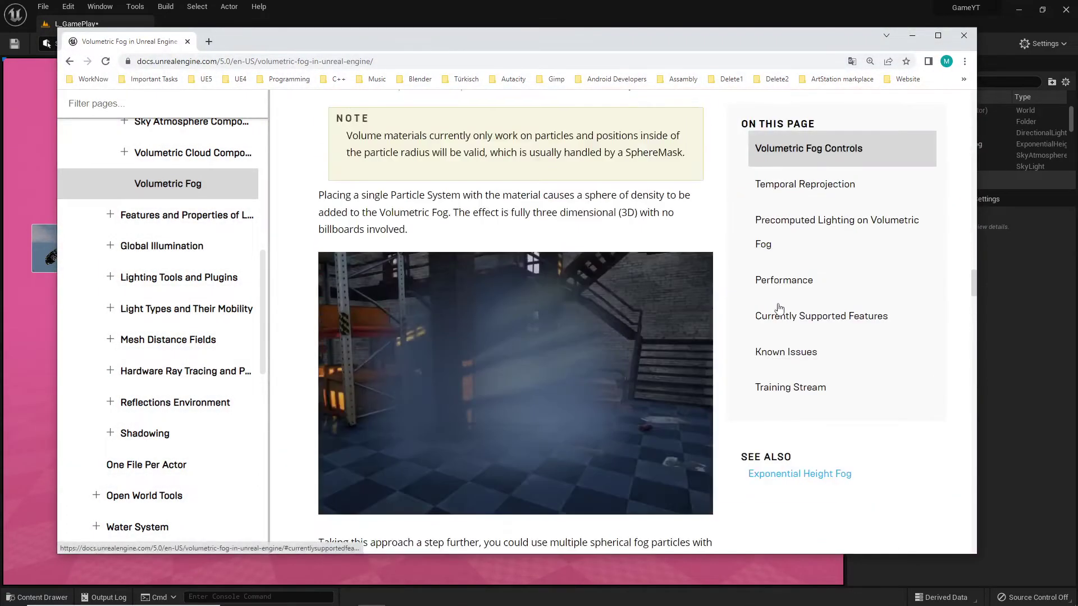
pyautogui.scroll(5, 781, 302)
pyautogui.moveTo(599, 270); pyautogui.dragTo(663, 303)
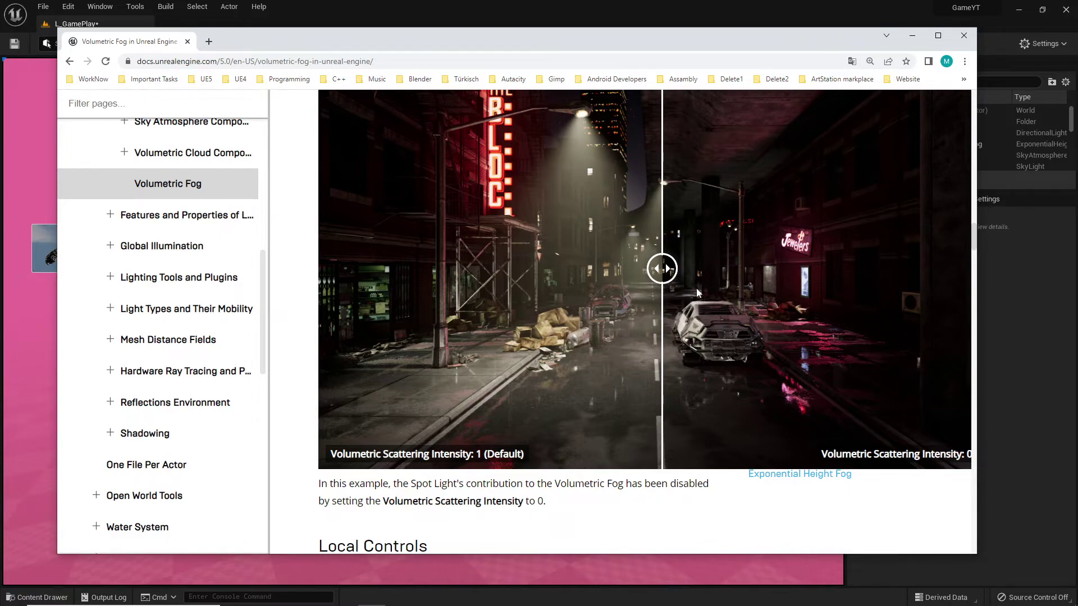
pyautogui.scroll(-15, 629, 392)
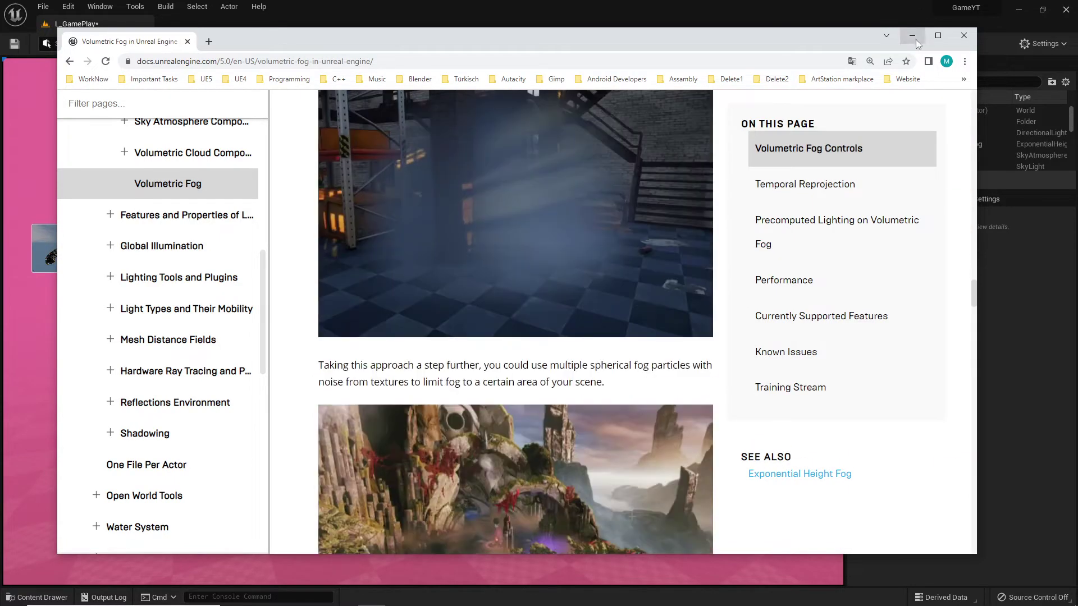
pyautogui.click(913, 36)
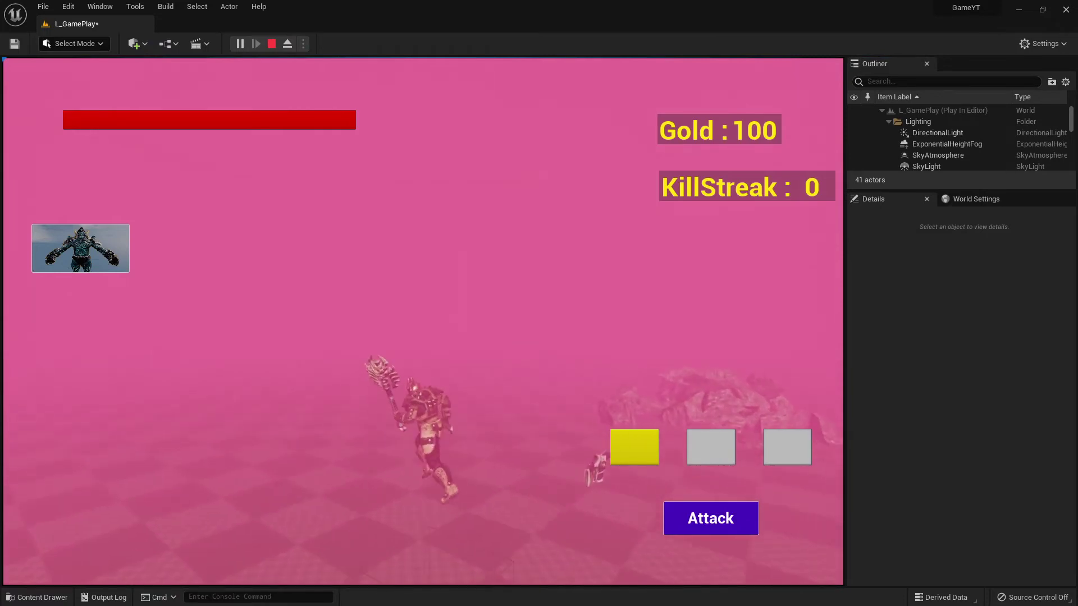
# - Move the character briefly through the fog, glance at the World Settings, and stop the play session
pyautogui.press('a')
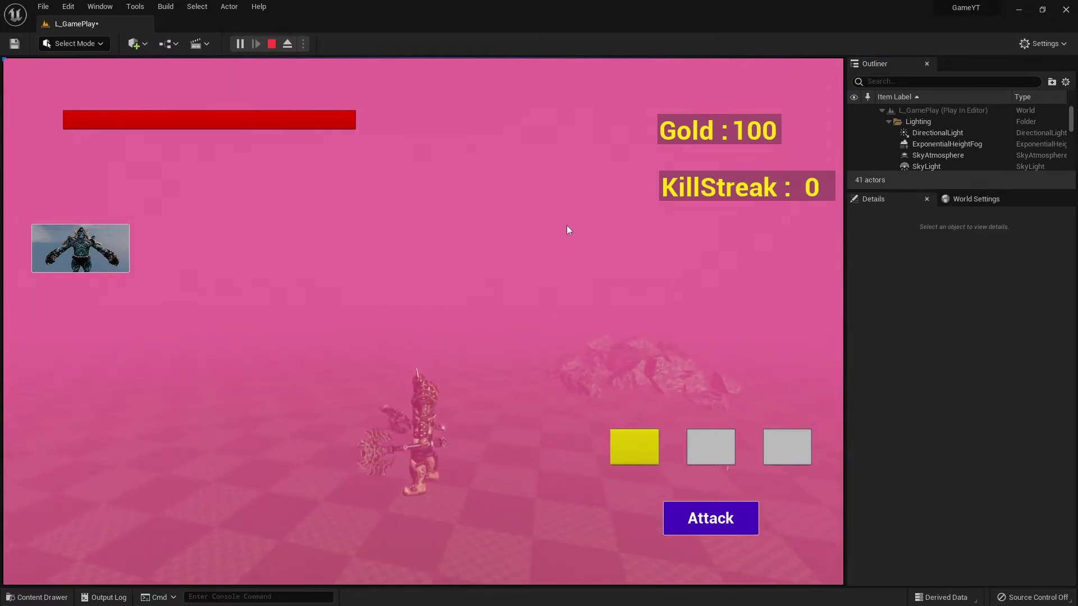
pyautogui.click(969, 200)
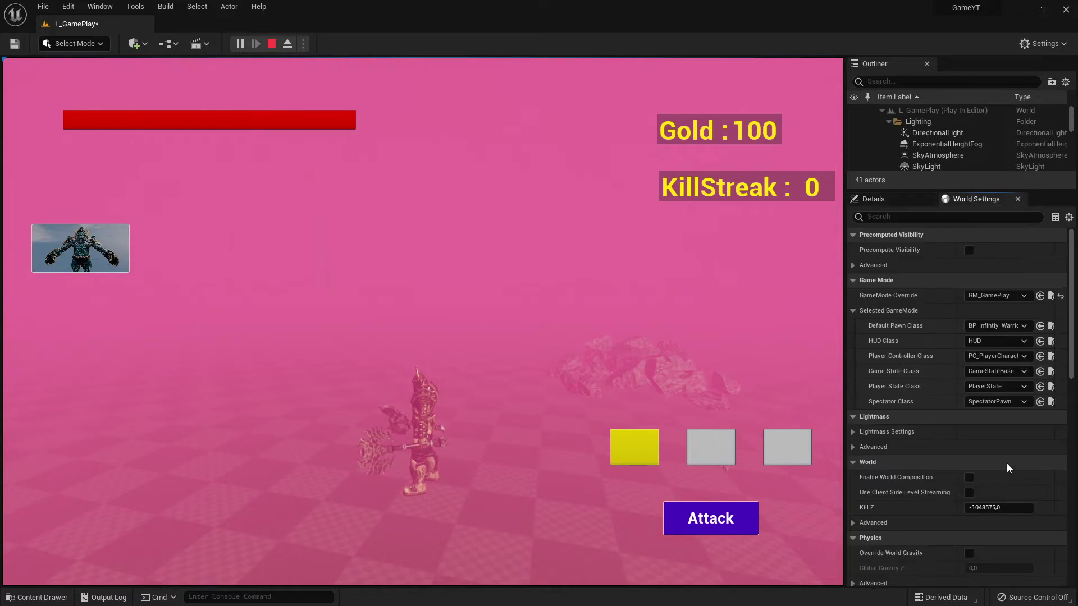
pyautogui.click(271, 44)
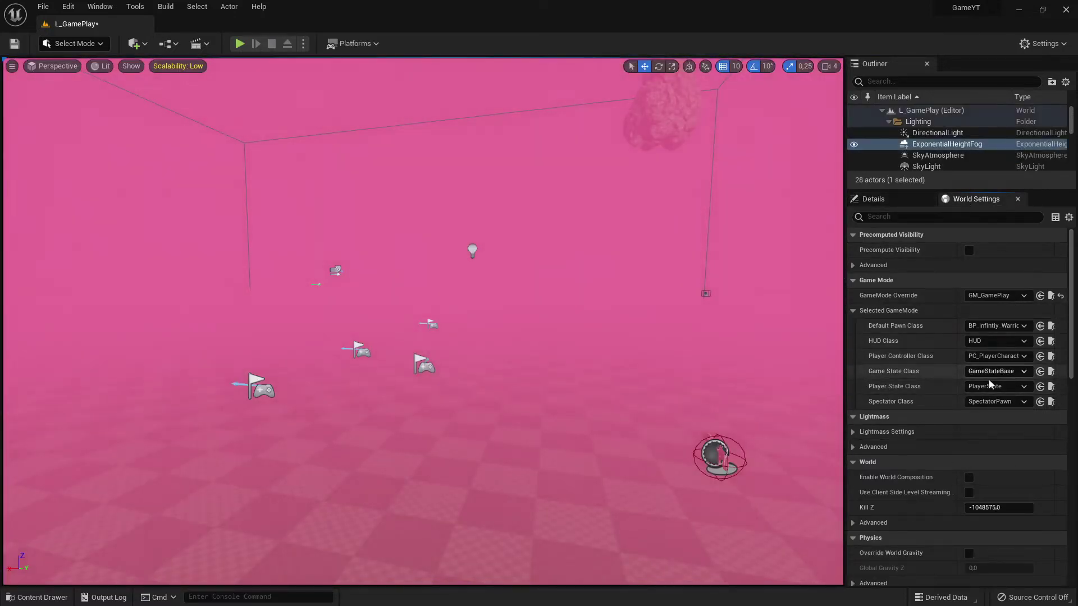
# - Try to reset the ExponentialHeightFog's Fog Inscattering Color to default while its colour picker is open
pyautogui.click(885, 199)
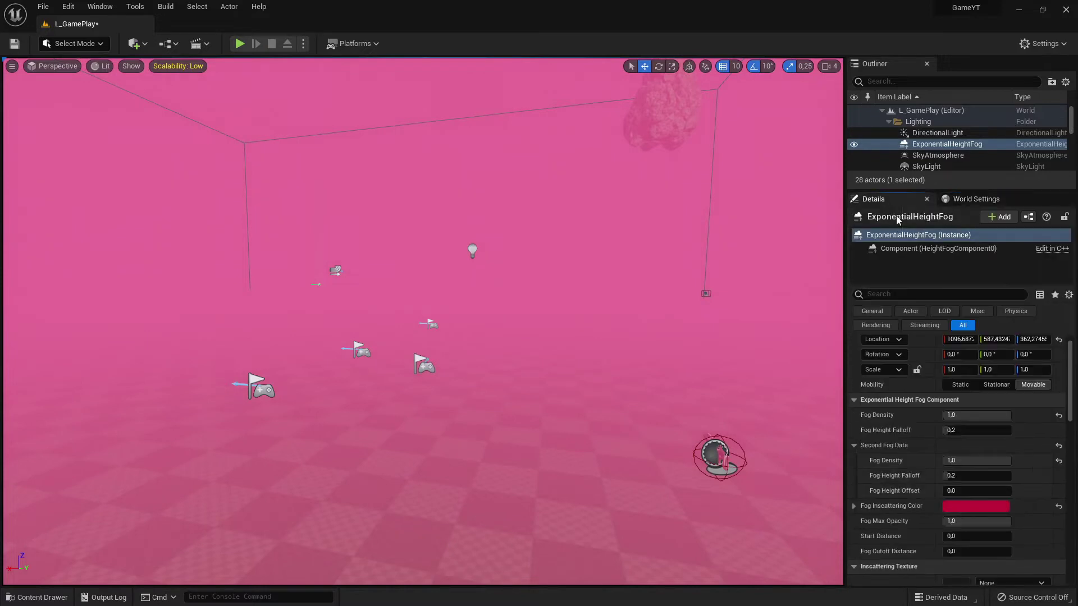
pyautogui.click(948, 505)
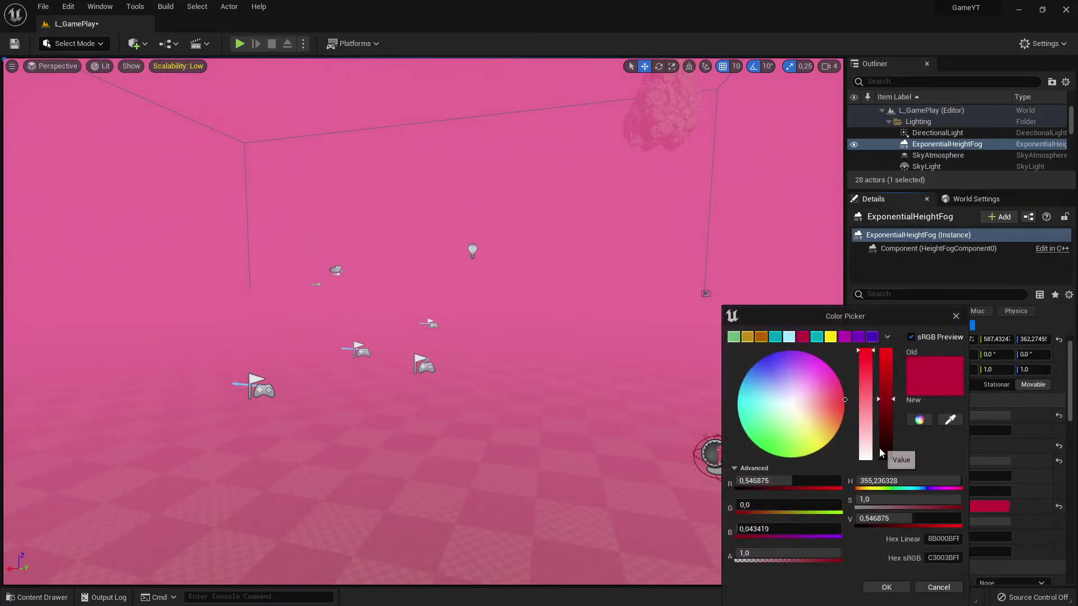
pyautogui.click(1059, 508)
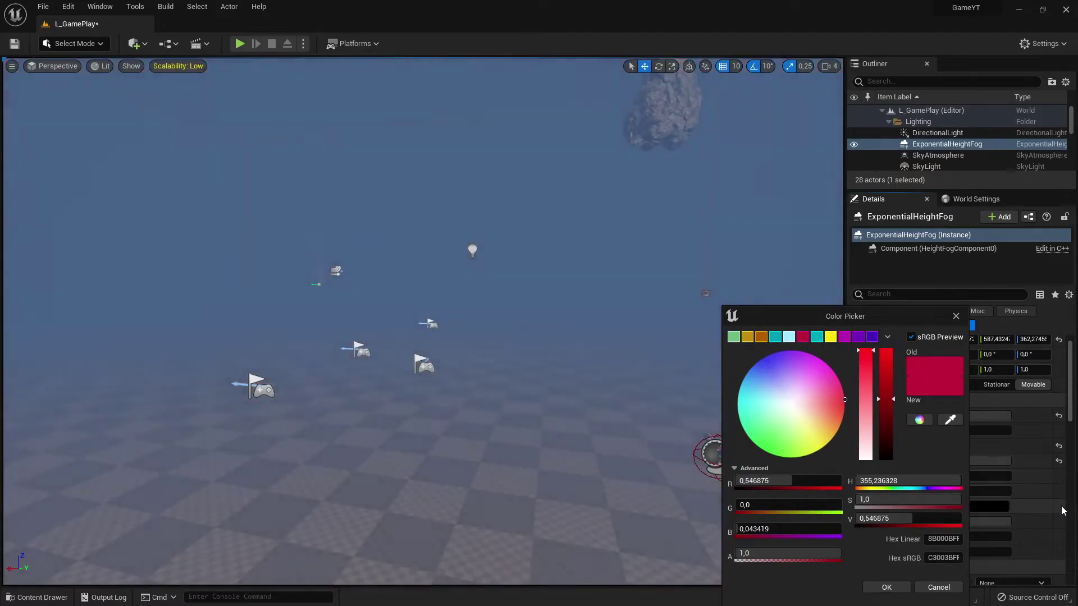
pyautogui.moveTo(472, 339); pyautogui.dragTo(487, 391)
pyautogui.click(898, 589)
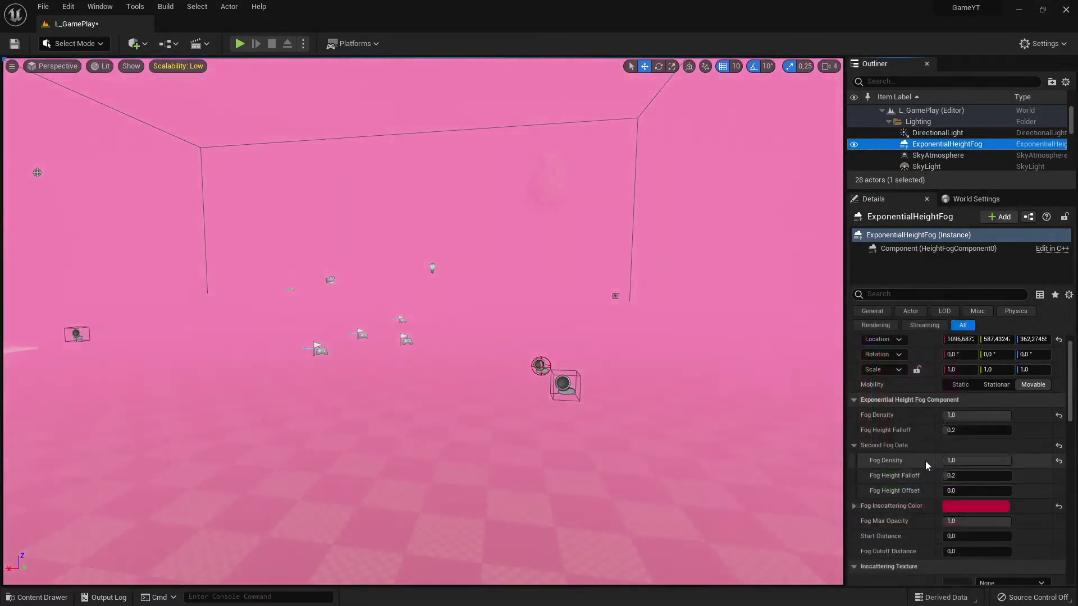
# - Reset the Fog Inscattering Color to its default black with the colour picker dismissed
pyautogui.click(984, 508)
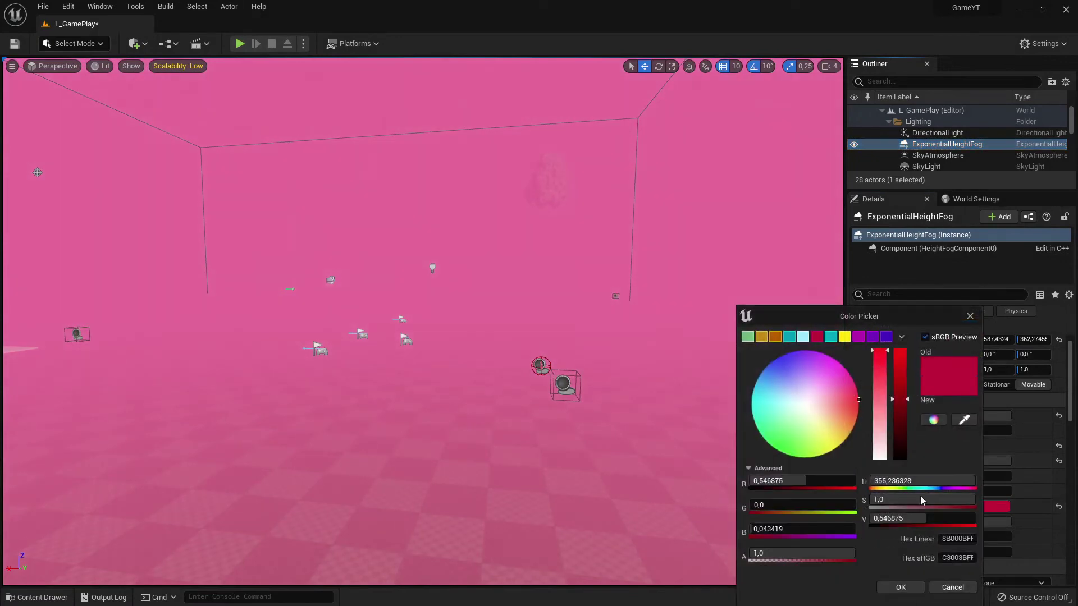
pyautogui.click(969, 316)
pyautogui.click(1059, 507)
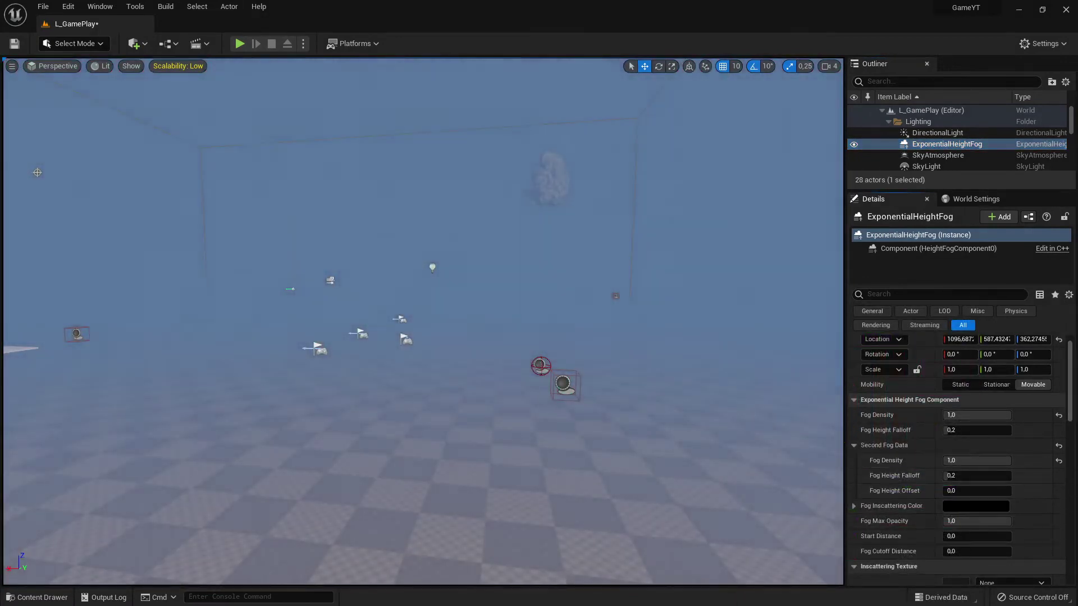
# - Fly through the level to examine the default-coloured fog from different directions and heights
pyautogui.moveTo(423, 321); pyautogui.dragTo(489, 320, button='right')
pyautogui.press('w')
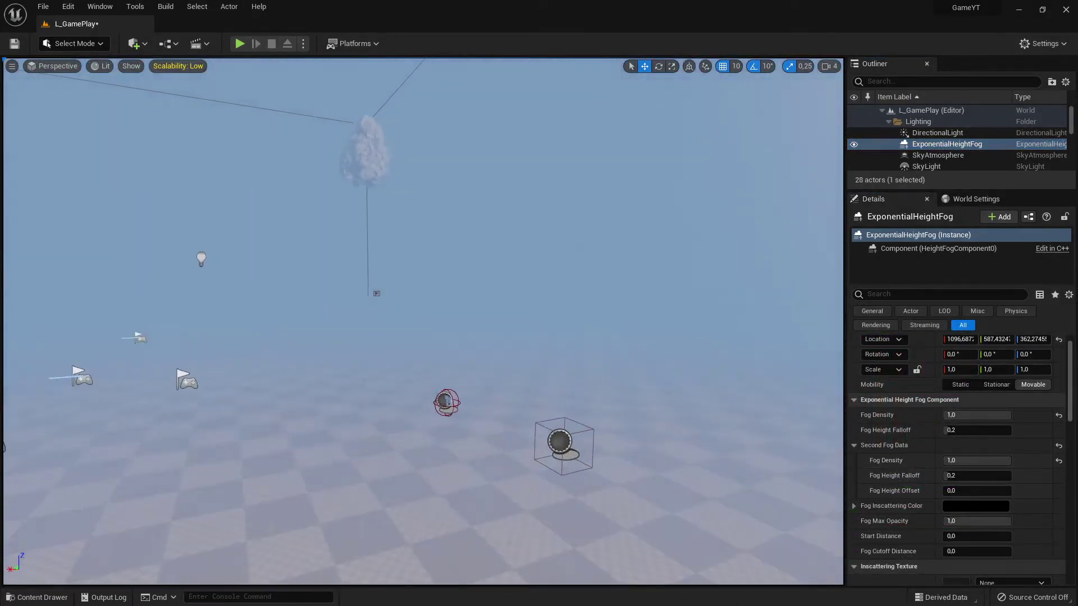
pyautogui.moveTo(434, 292); pyautogui.dragTo(275, 193, button='right')
pyautogui.moveTo(432, 332); pyautogui.dragTo(425, 444, button='right')
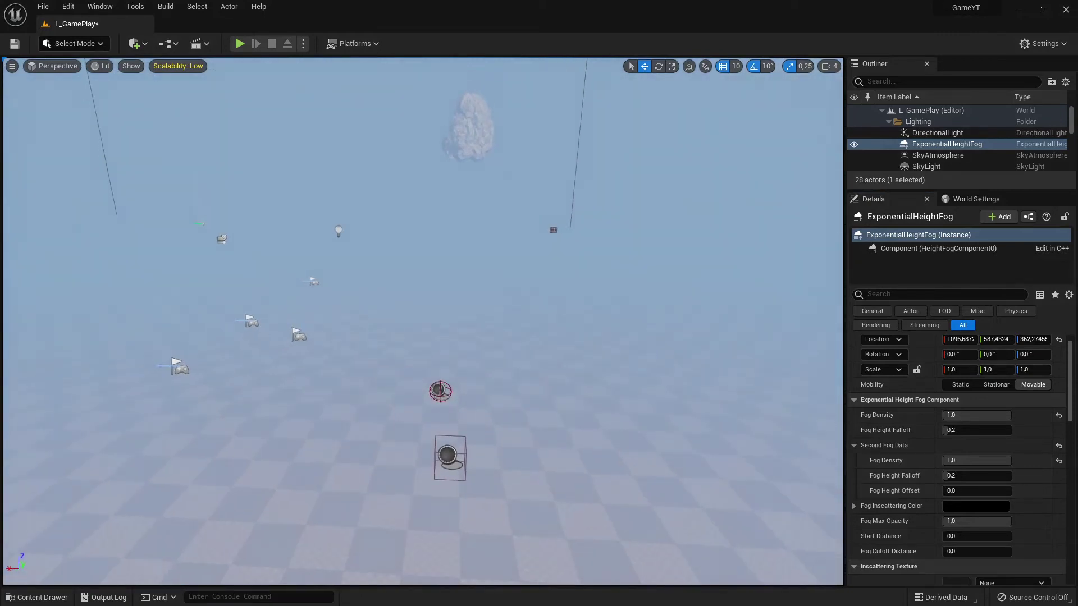
pyautogui.moveTo(425, 359); pyautogui.dragTo(490, 383, button='right')
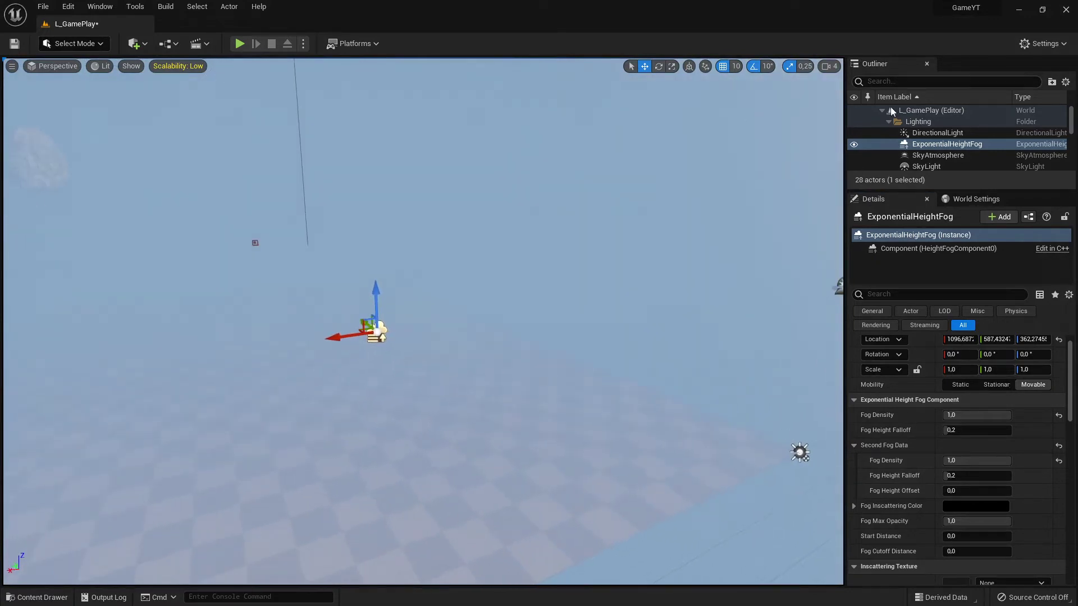
# - Enlarge the Outliner list, select the DirectionalLight actor and turn the viewport to locate it
pyautogui.moveTo(944, 190); pyautogui.dragTo(952, 242)
pyautogui.moveTo(663, 326); pyautogui.dragTo(588, 315, button='right')
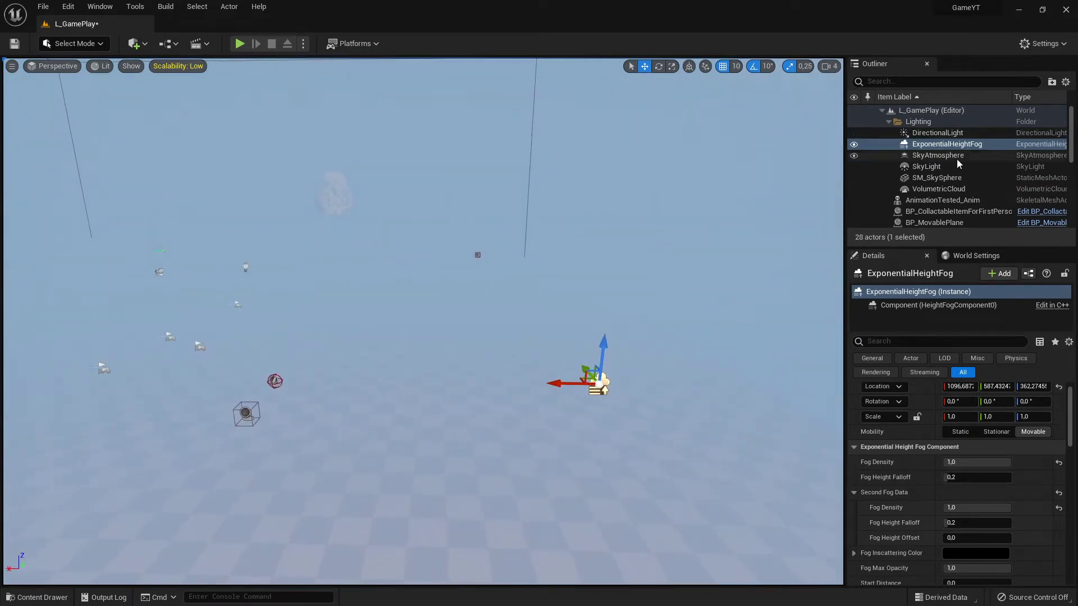
pyautogui.click(930, 134)
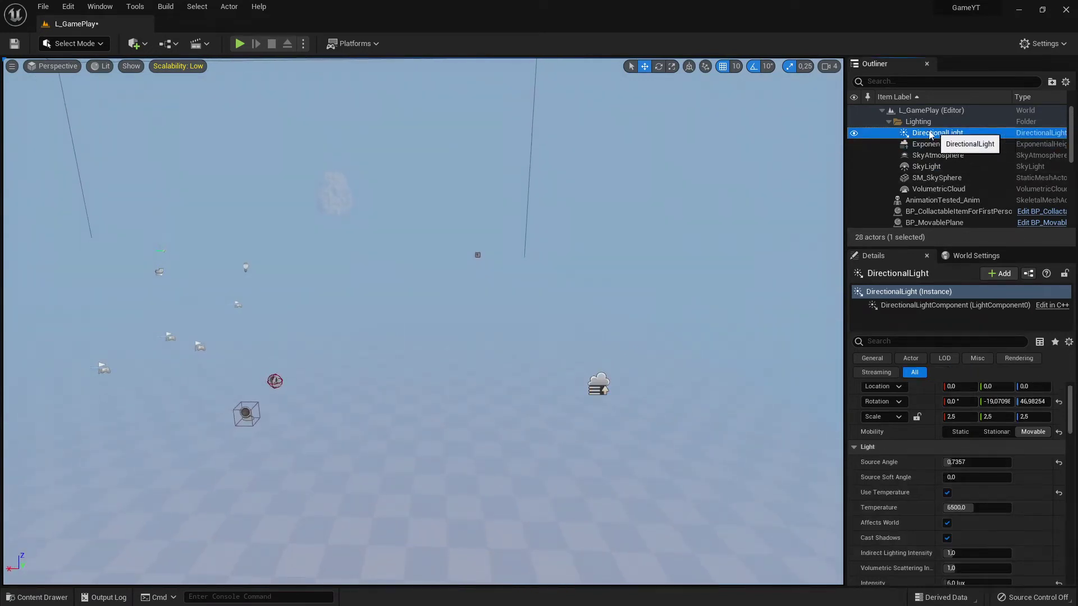
pyautogui.moveTo(646, 304); pyautogui.dragTo(826, 300, button='right')
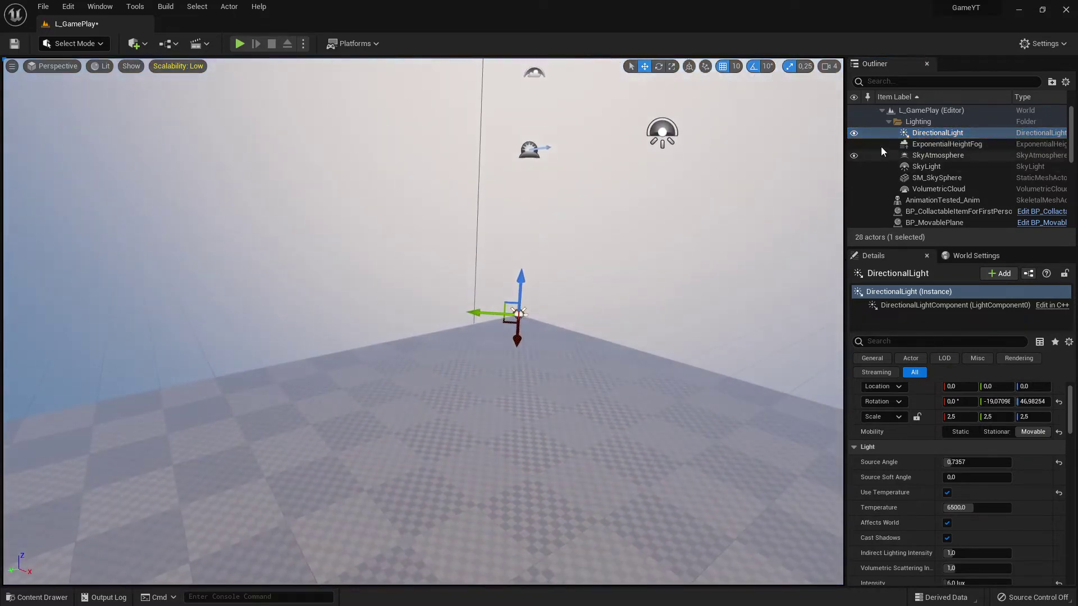
# - Snap the DirectionalLight to the current view and back away until the light and the fogged level are in sight
pyautogui.rightClick(926, 138)
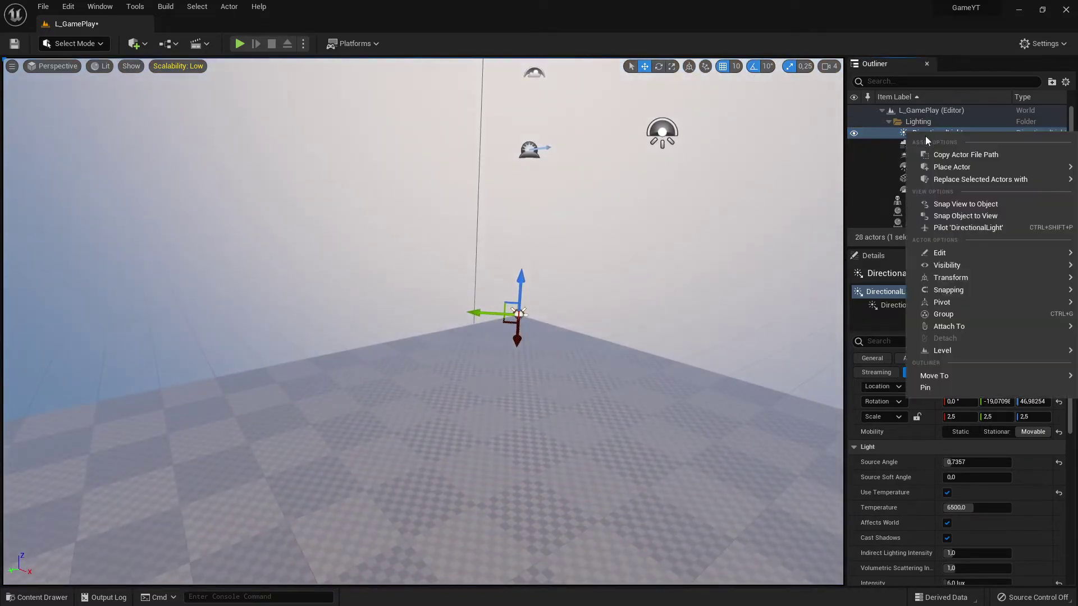
pyautogui.click(949, 219)
pyautogui.moveTo(730, 281); pyautogui.dragTo(342, 295, button='right')
pyautogui.press('s')
pyautogui.press('a')
pyautogui.moveTo(589, 393); pyautogui.dragTo(644, 371, button='right')
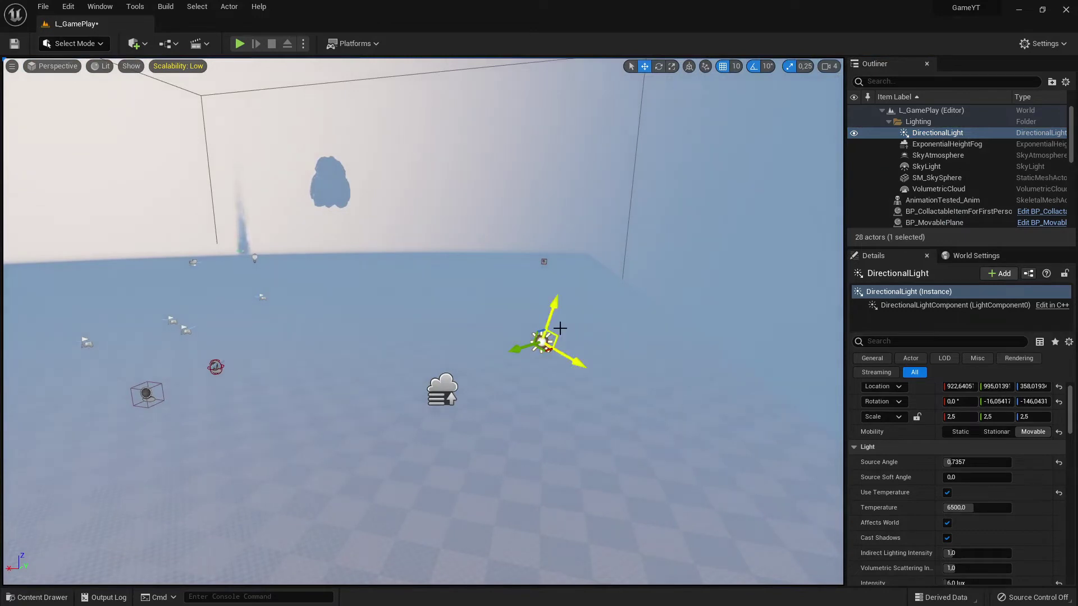
# - Rotate the DirectionalLight to about 8.58° on Y and 138.9° on Z for a night scene, and add the Landscape to the selection
pyautogui.hotkey('ctrl', 'l')
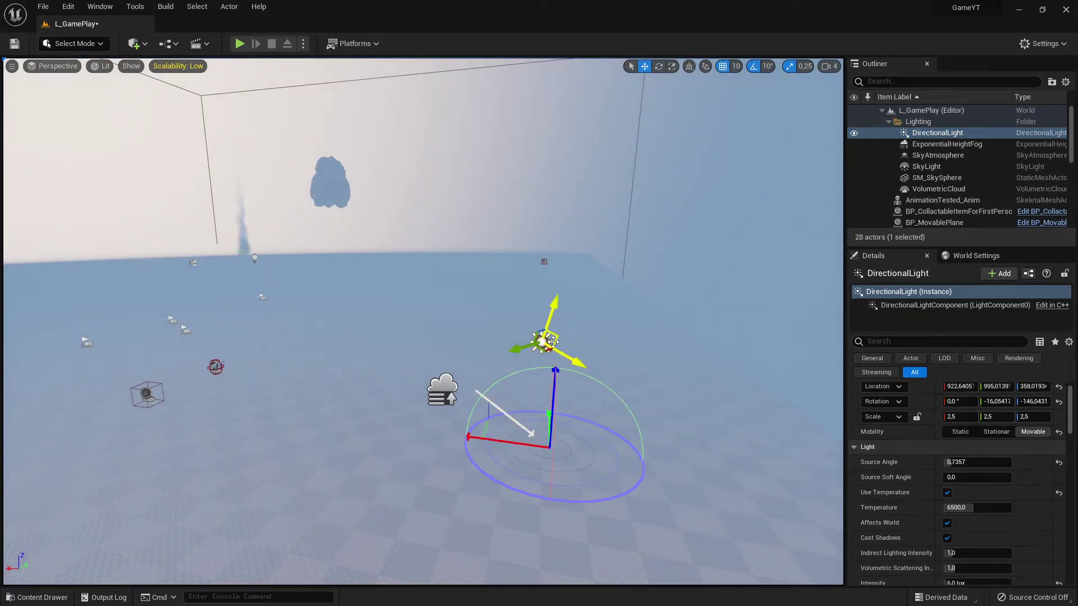
pyautogui.hotkey('ctrl', 'l')
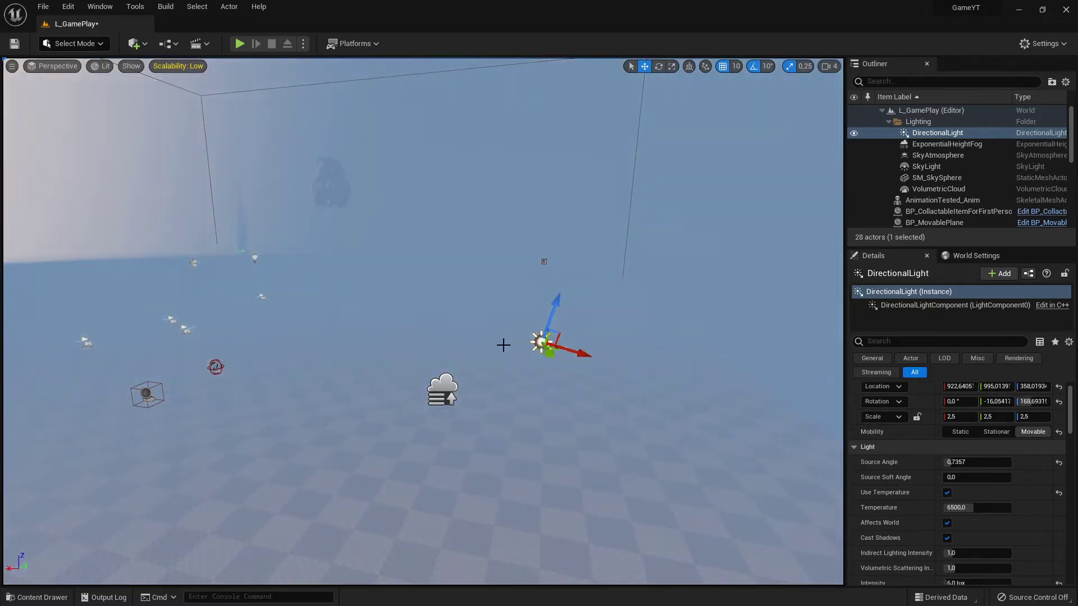
pyautogui.hotkey('ctrl', 'l')
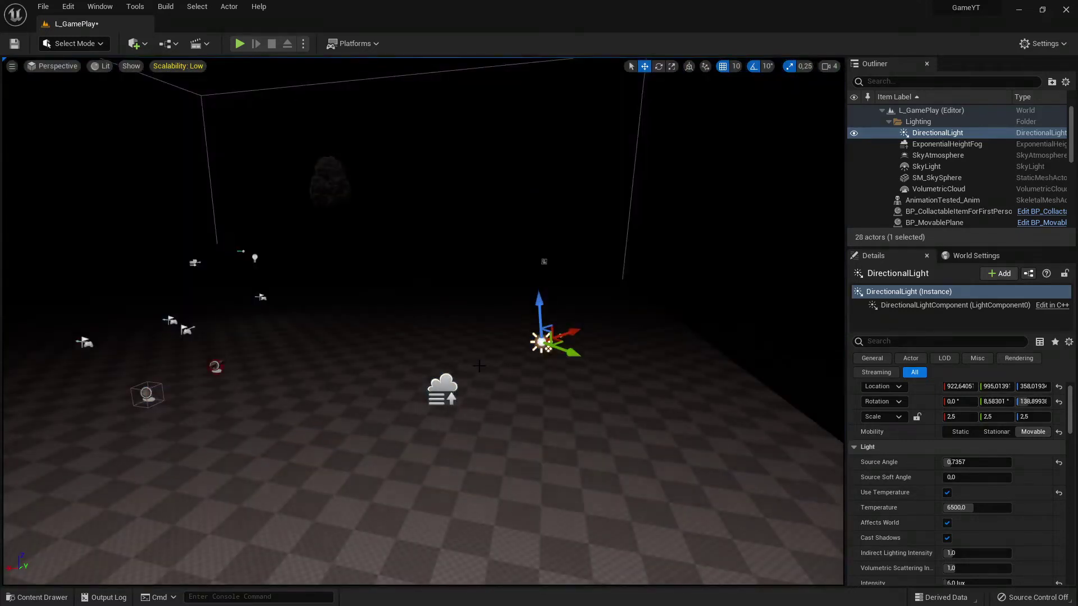
pyautogui.keyDown('ctrl'); pyautogui.click(480, 368); pyautogui.keyUp('ctrl')
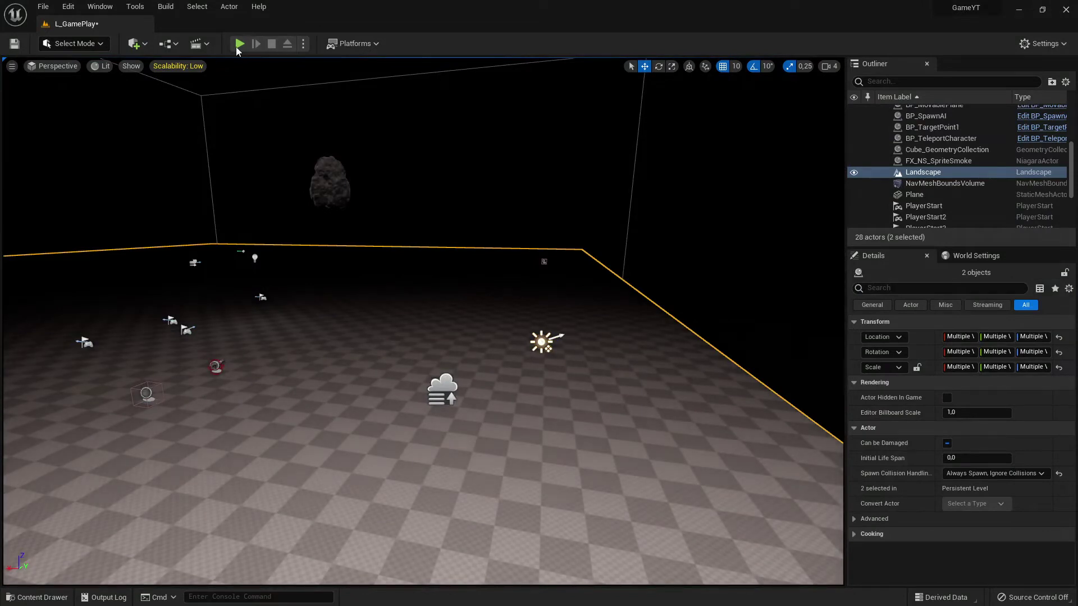
# - Play-test the level by running the character around the night scene, and stop the session
pyautogui.hotkey('alt', 'p')
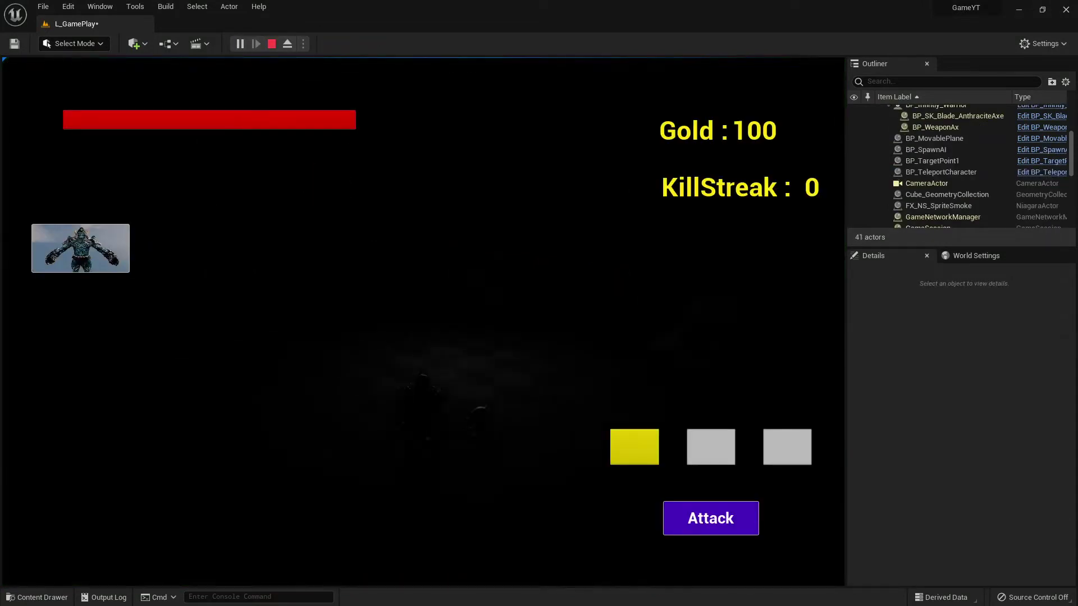
pyautogui.press('d')
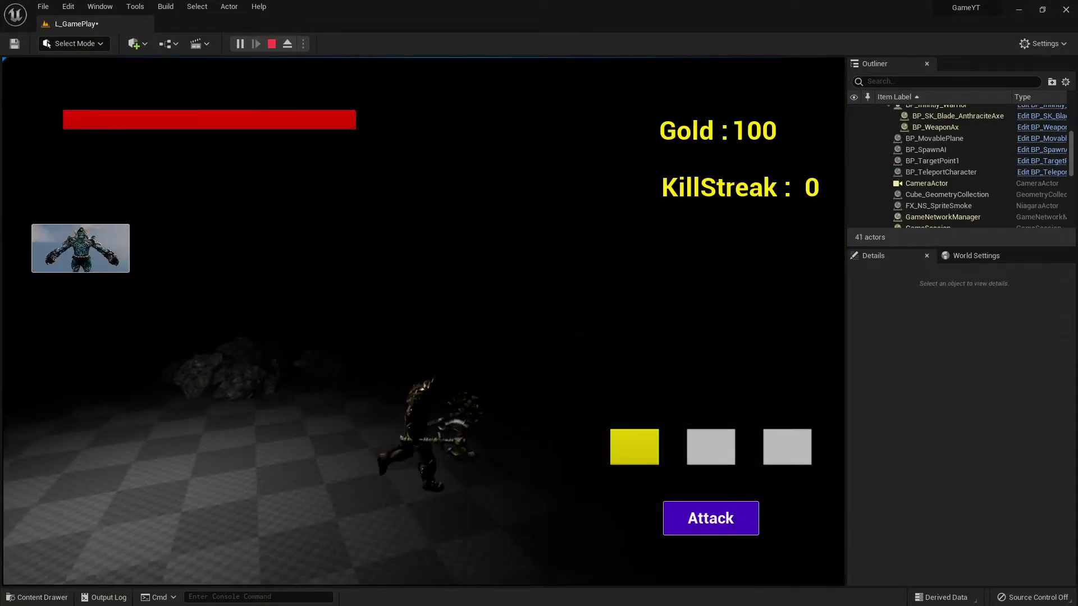
pyautogui.press('w')
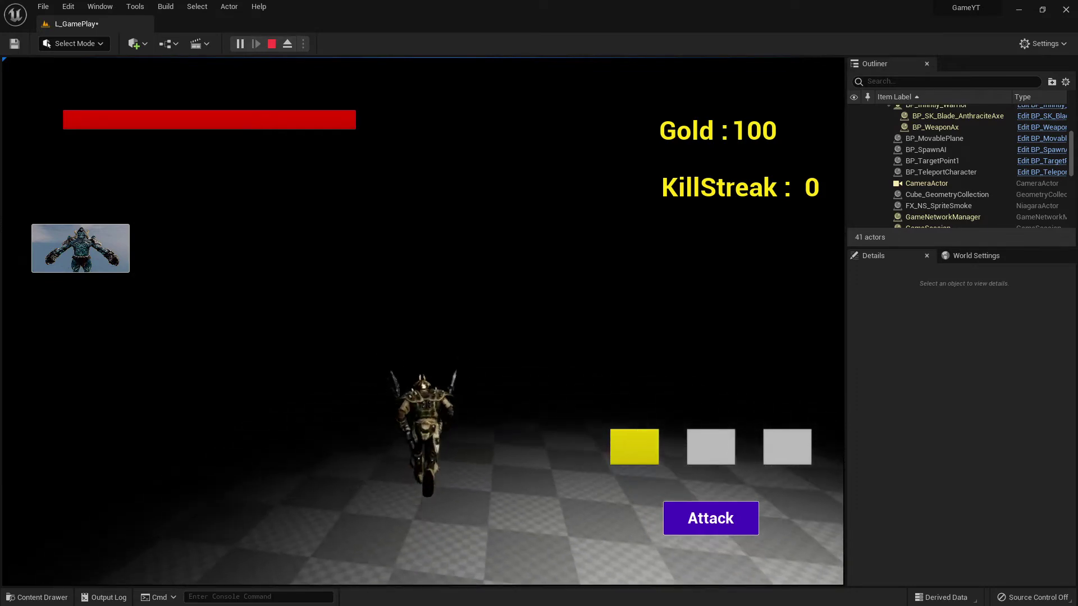
pyautogui.press('w')
pyautogui.press('d')
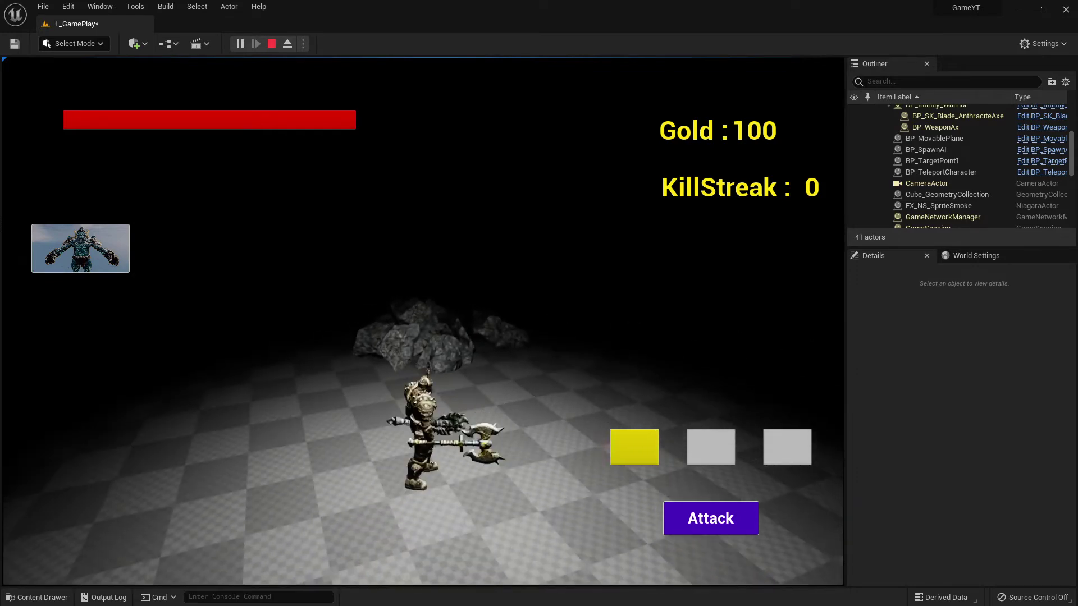
pyautogui.hotkey('shift', 'F1')
pyautogui.click(273, 45)
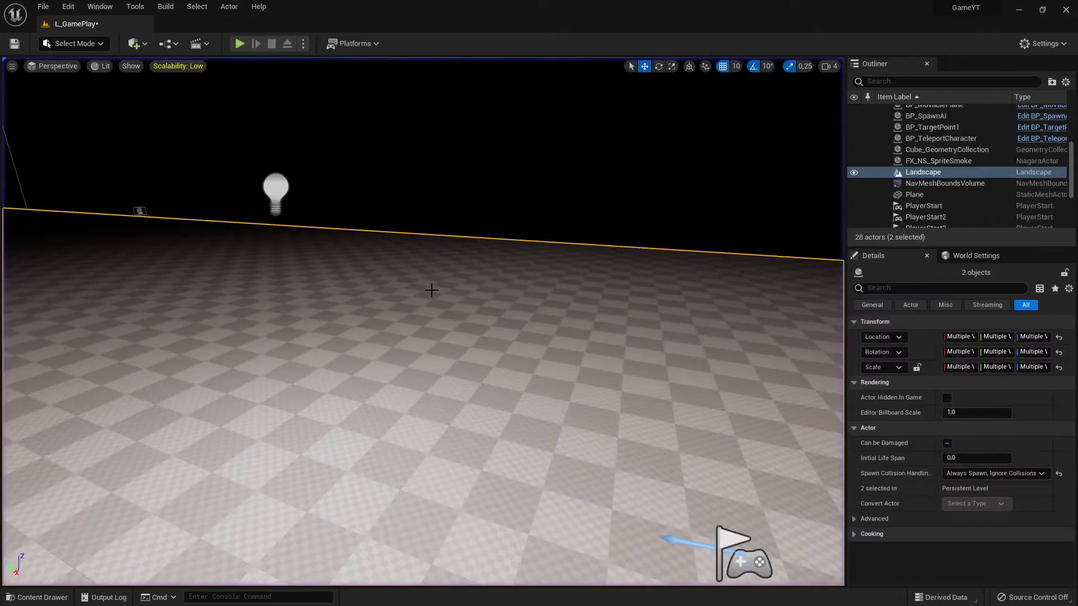
# - Select only the DirectionalLight actor and bring it into view at the edge of the landscape
pyautogui.moveTo(431, 291); pyautogui.dragTo(357, 291, button='right')
pyautogui.press('s')
pyautogui.press('d')
pyautogui.moveTo(602, 374); pyautogui.dragTo(786, 388, button='right')
pyautogui.press('s')
pyautogui.scroll(5, 938, 172)
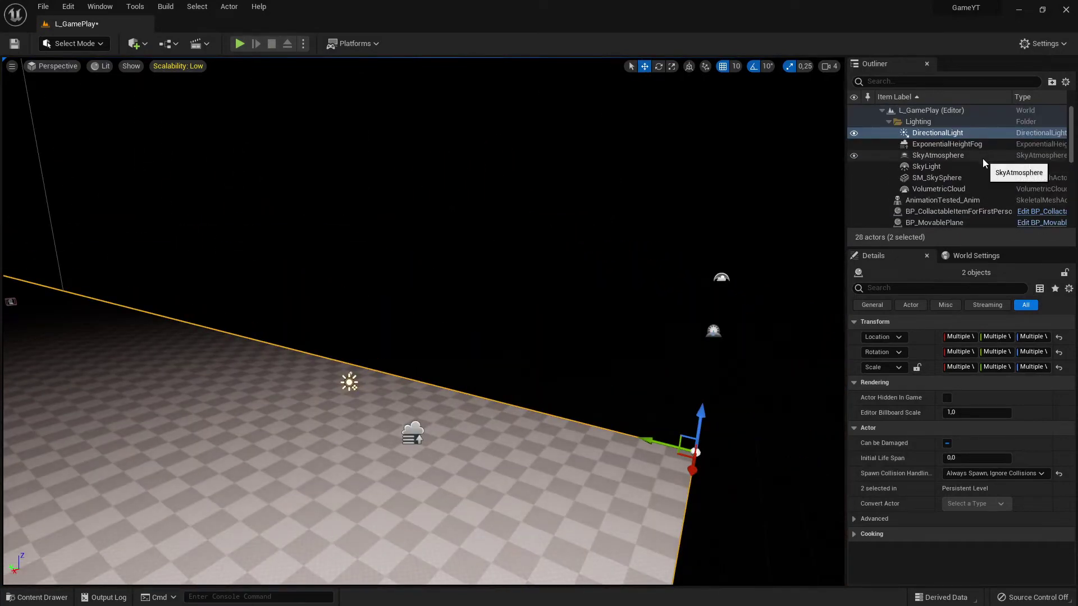
pyautogui.click(938, 133)
pyautogui.press('f')
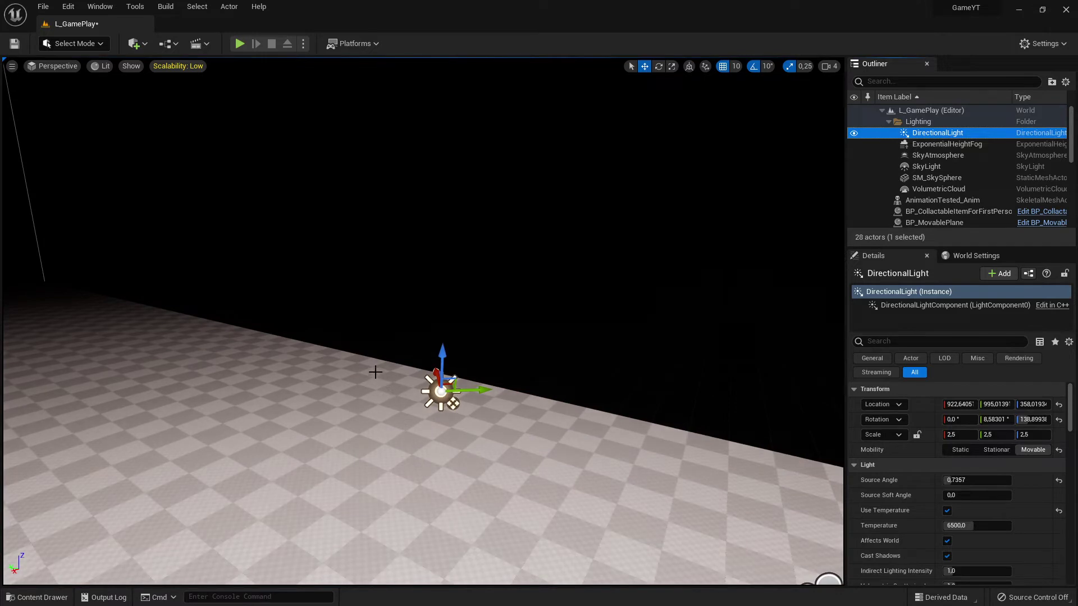
# - Rotate the DirectionalLight to about -163.44° on X, 3.48° on Y and -22.82° on Z for a dark purple fog
pyautogui.click(455, 374)
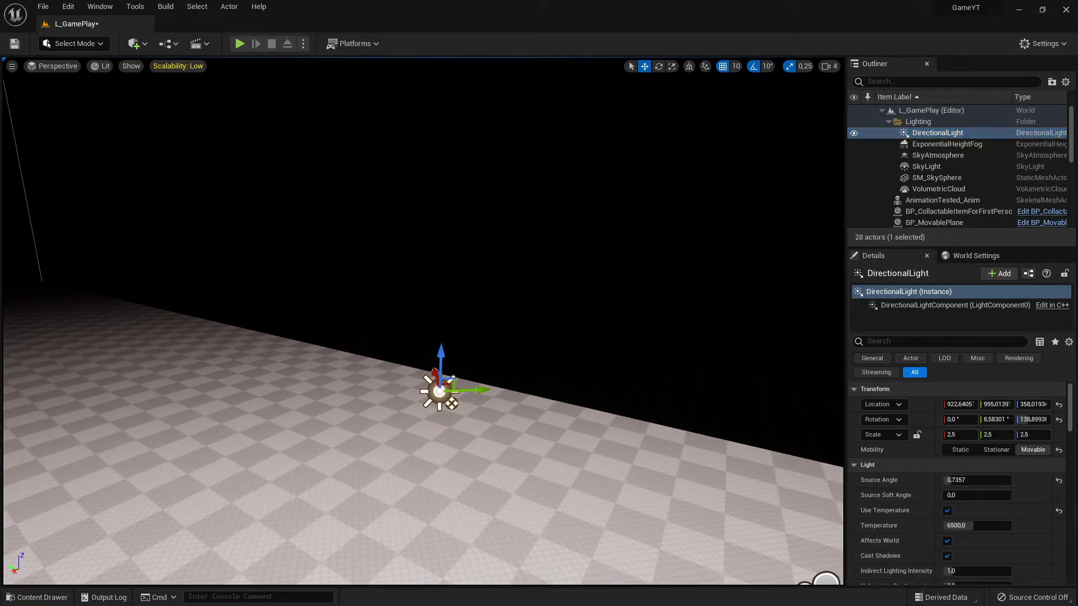
pyautogui.click(451, 393)
pyautogui.hotkey('ctrl', 'l')
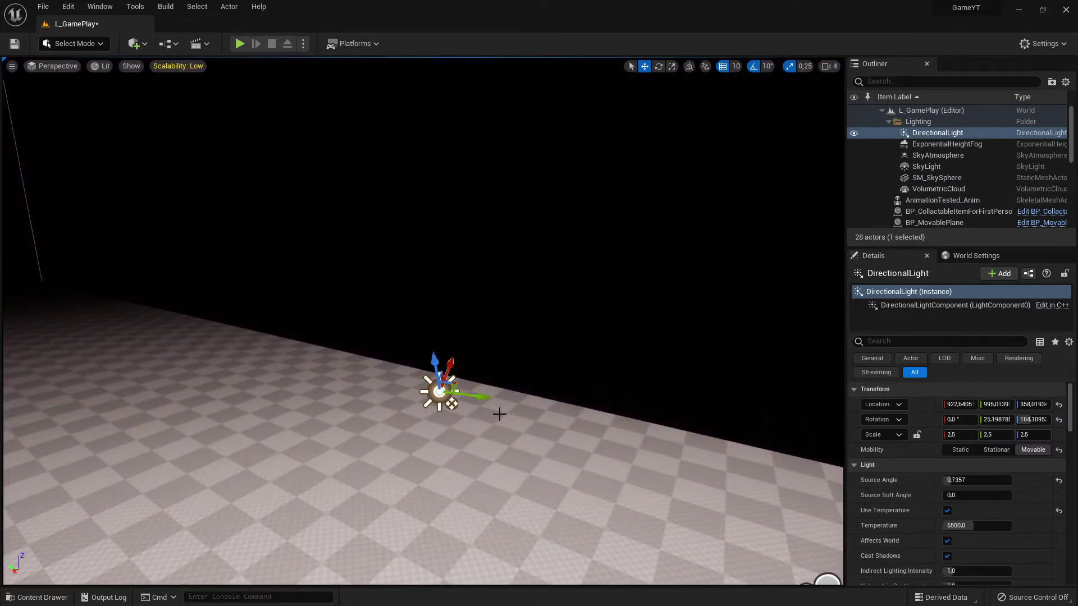
pyautogui.hotkey('ctrl', 'l')
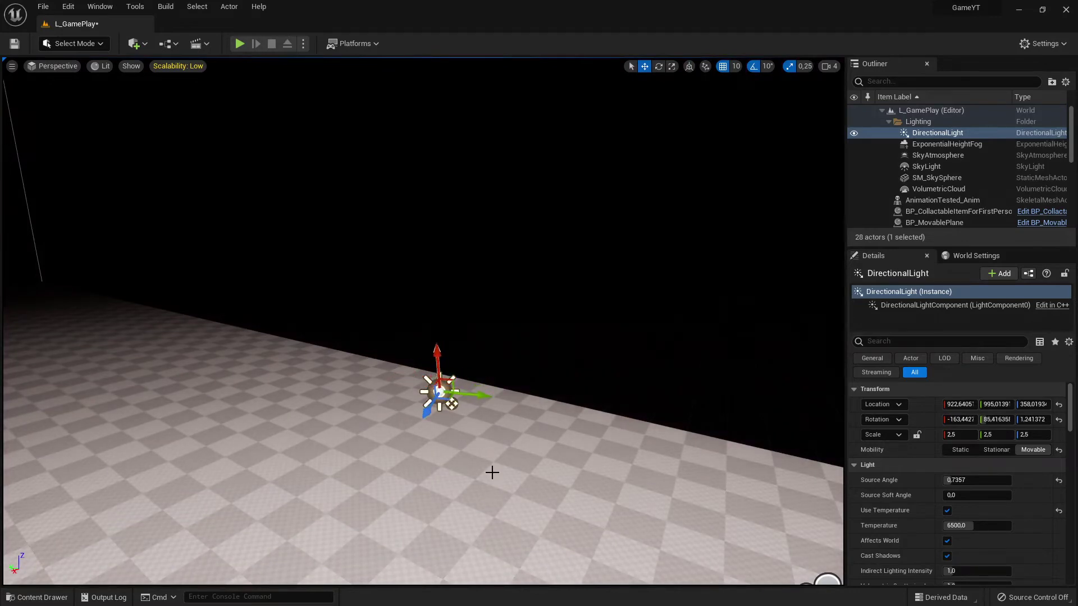
pyautogui.hotkey('ctrl', 'l')
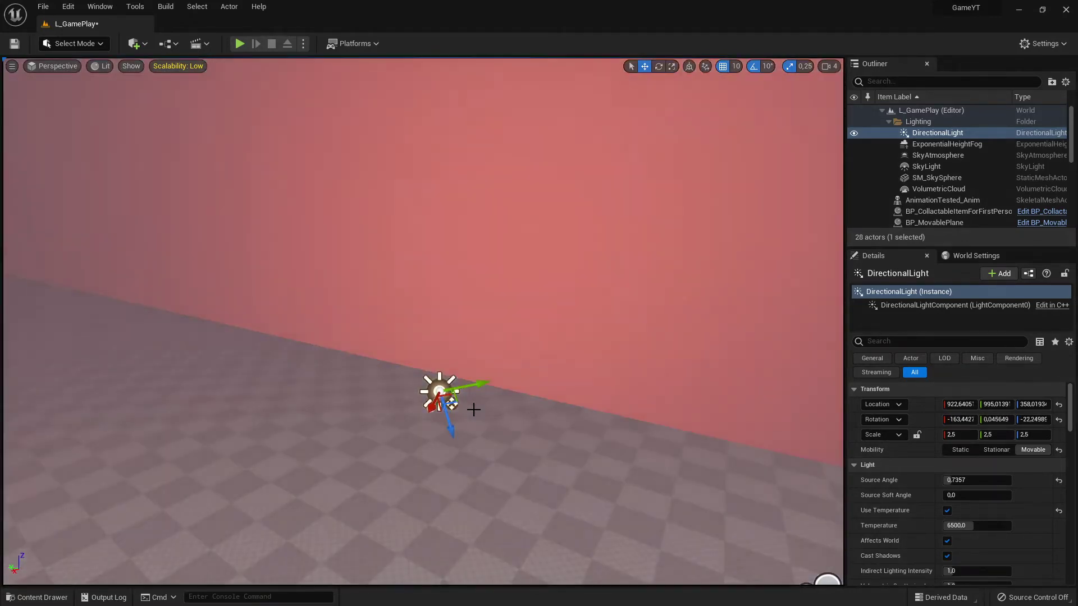
pyautogui.hotkey('ctrl', 'l')
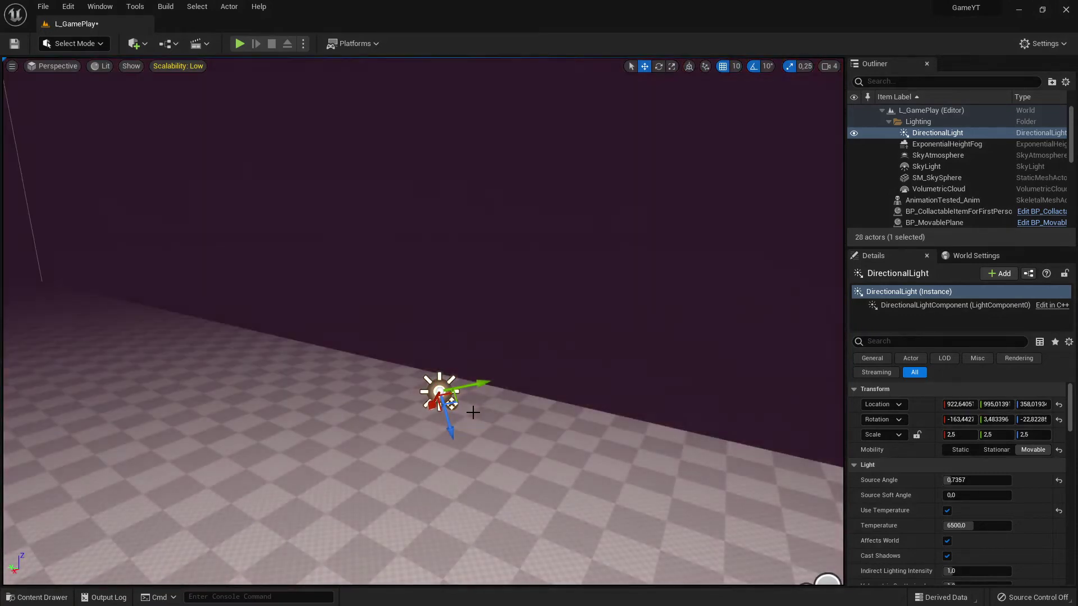
# - Select the Landscape, run the level briefly to check the new lighting in game, and look around the level
pyautogui.click(473, 413)
pyautogui.click(240, 44)
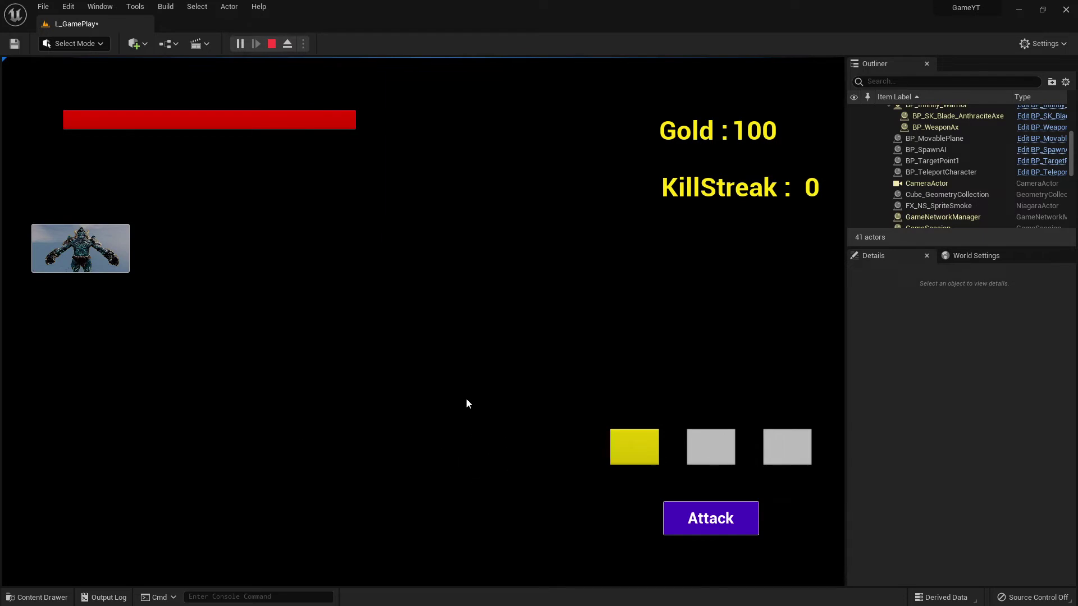
pyautogui.click(270, 44)
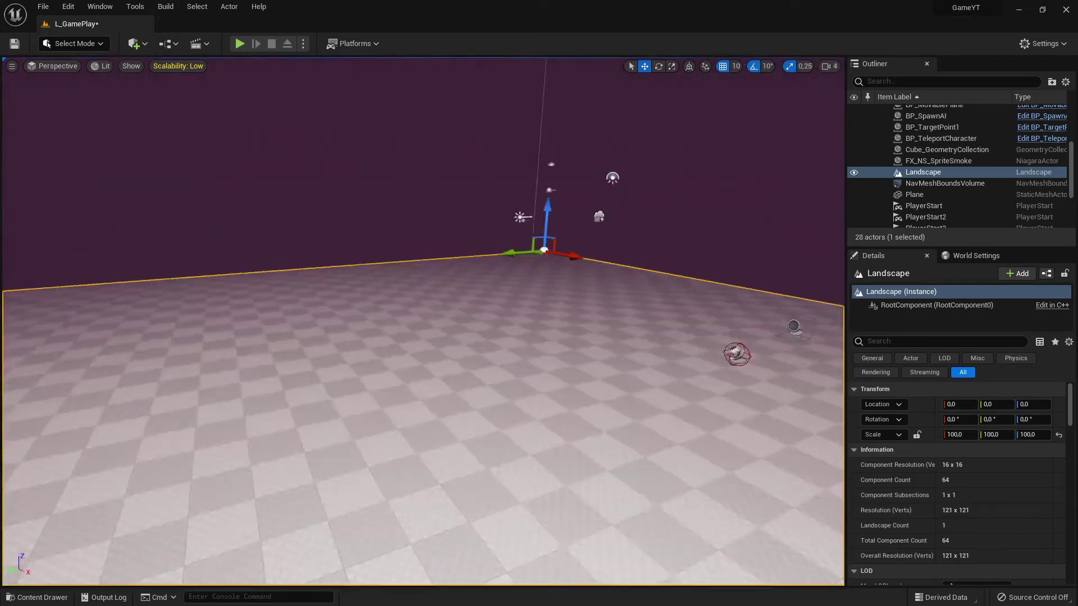
pyautogui.moveTo(539, 326); pyautogui.dragTo(730, 298, button='right')
# - Open the default pawn blueprint BP_Infintiy_Warrior from the world settings, show its 3D view and enlarge its component list
pyautogui.click(976, 255)
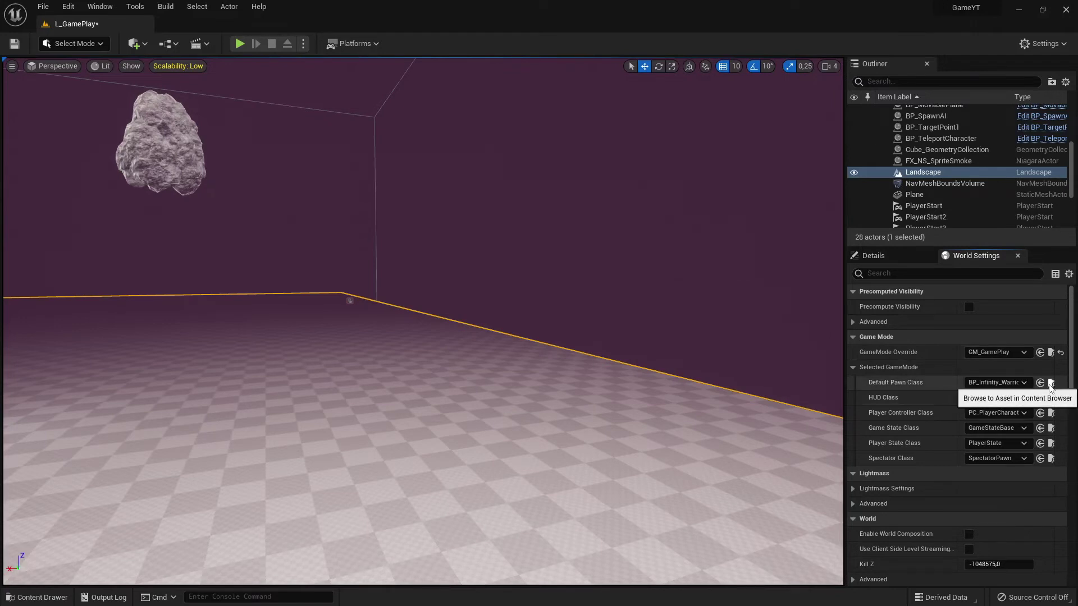
pyautogui.click(1051, 383)
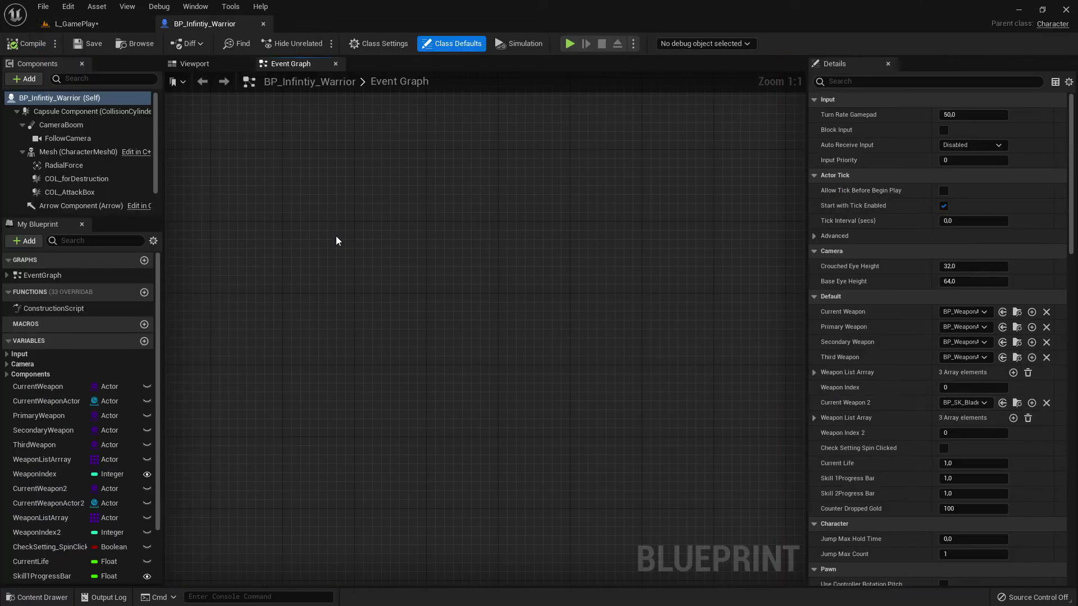
pyautogui.click(209, 66)
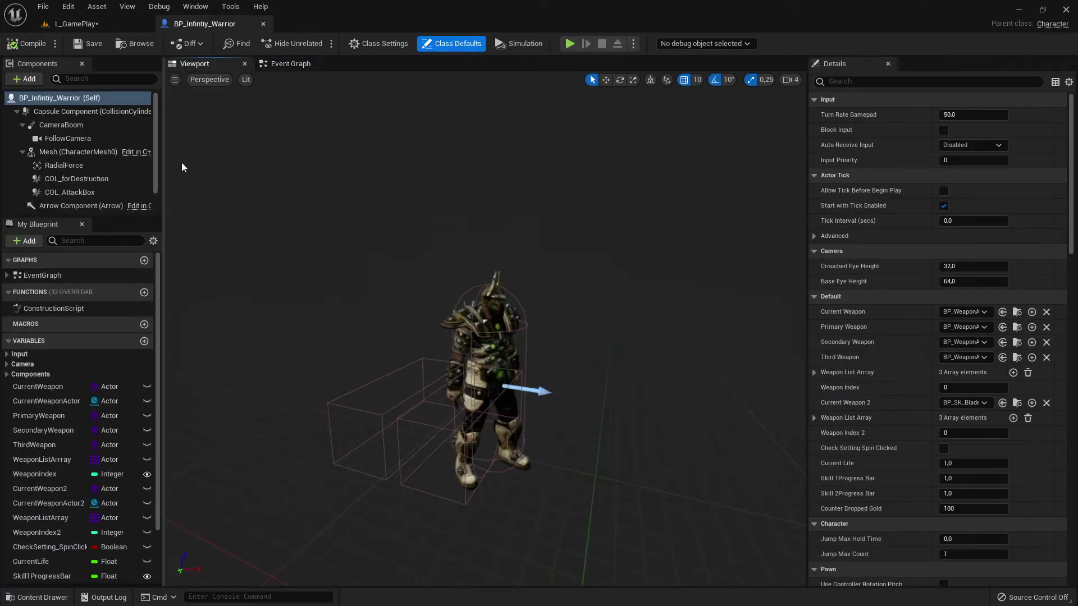
pyautogui.moveTo(164, 166); pyautogui.dragTo(231, 171)
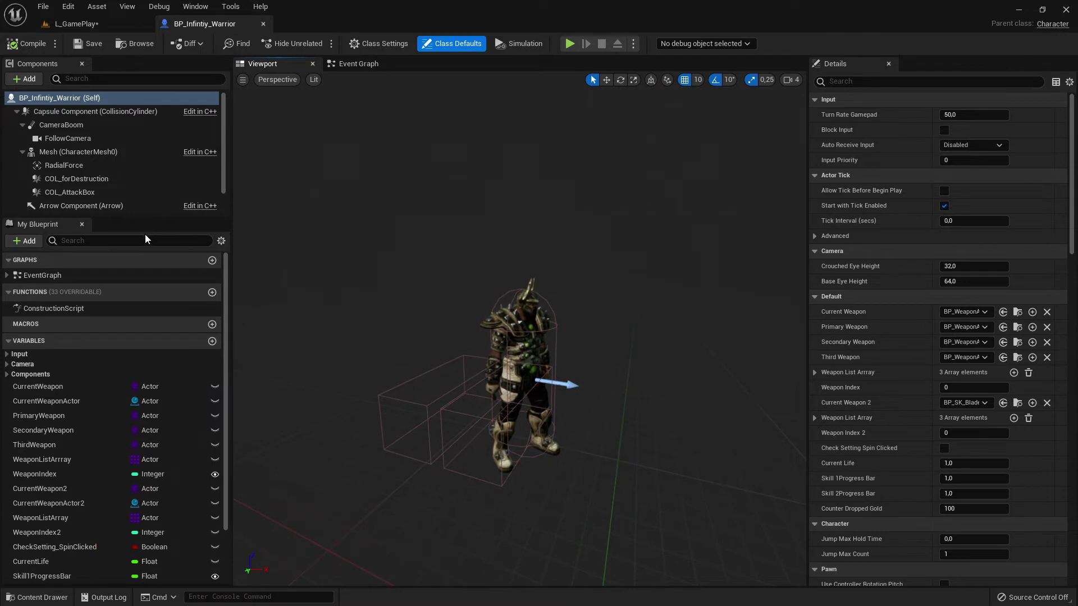
pyautogui.moveTo(142, 216); pyautogui.dragTo(142, 275)
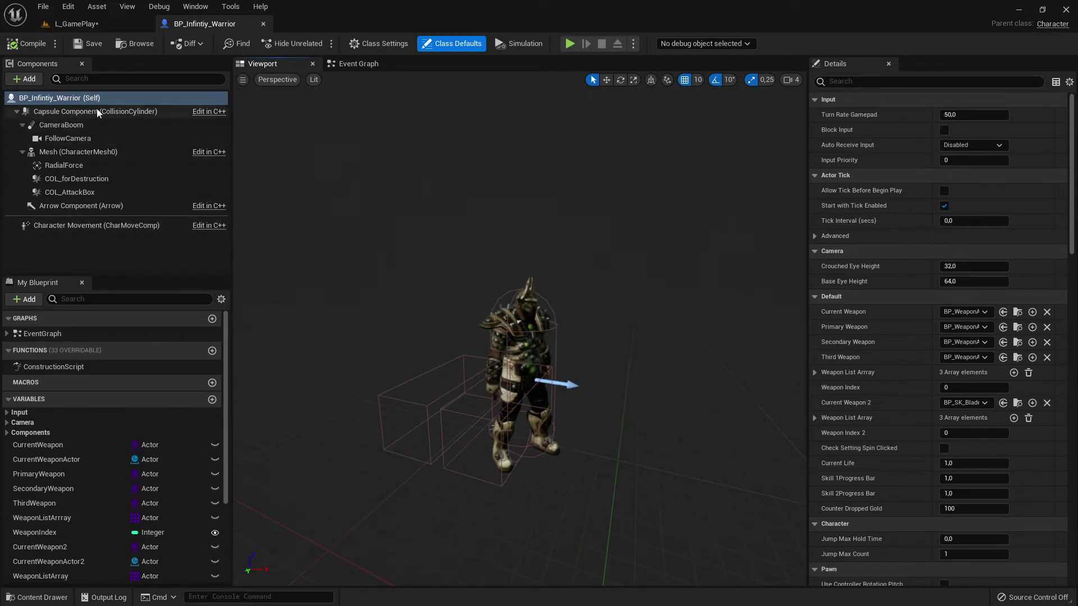
# - Add a Point Light component named PointLight under the character's Capsule Component and inspect its range around the character
pyautogui.click(26, 78)
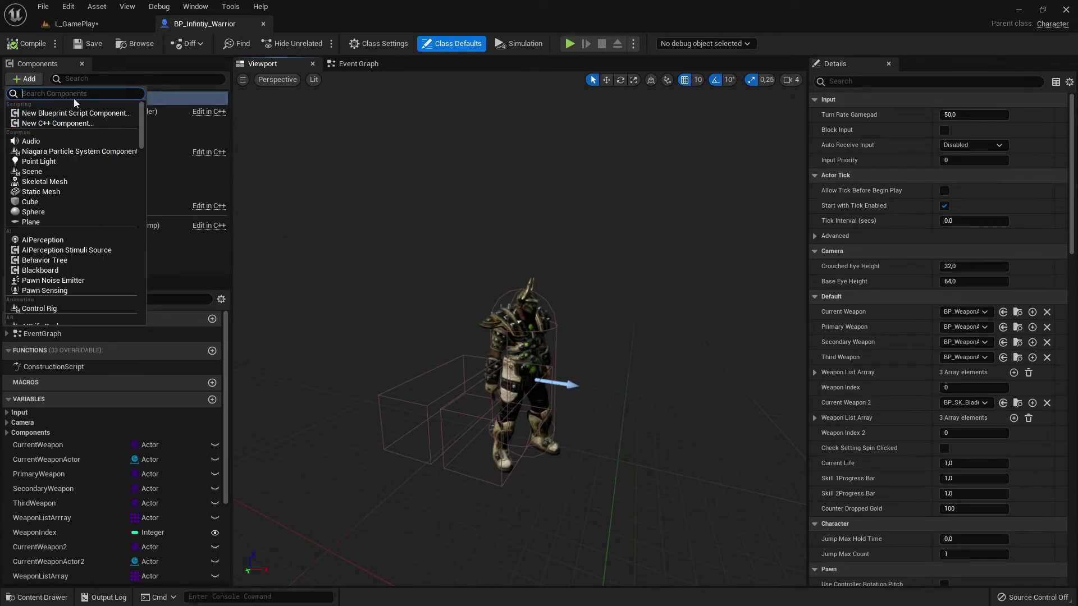
pyautogui.write('light')
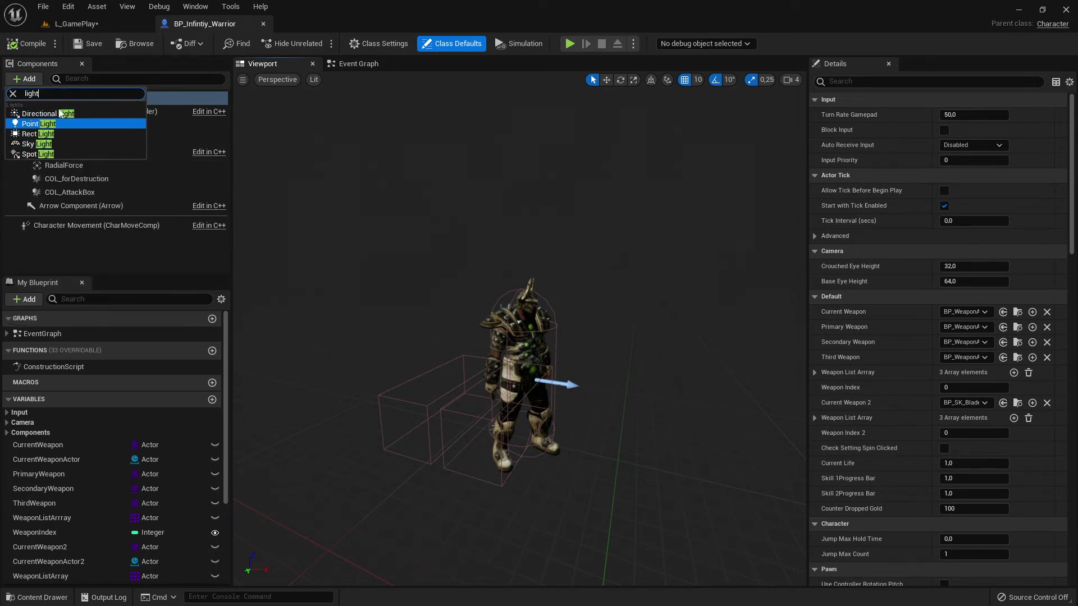
pyautogui.click(57, 126)
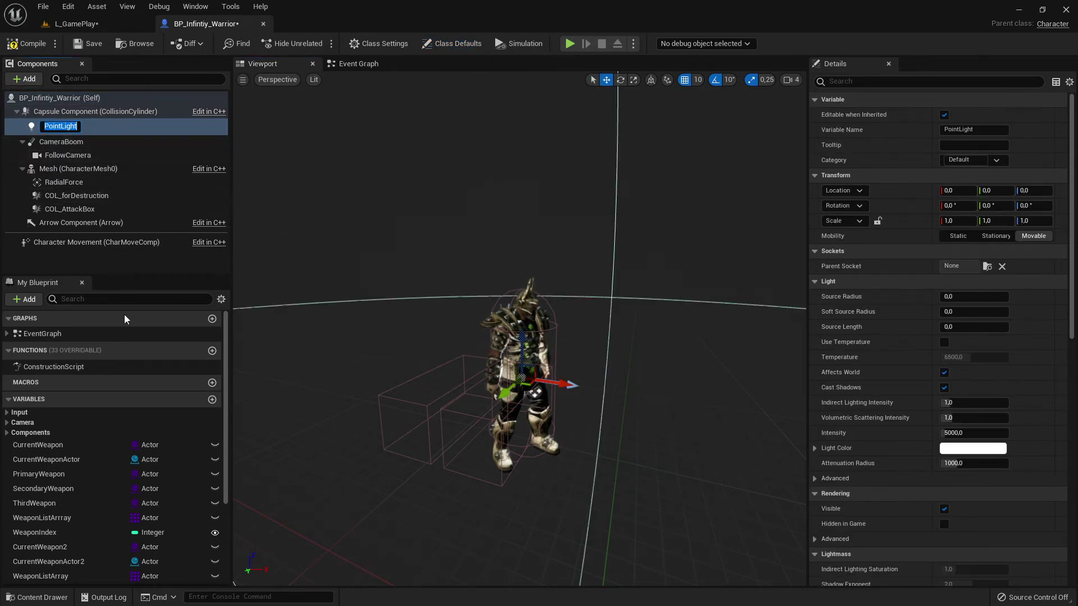
pyautogui.click(147, 271)
pyautogui.moveTo(382, 264)
pyautogui.mouseDown(button='right')
pyautogui.moveTo(365, 280)
pyautogui.moveTo(438, 241)
pyautogui.moveTo(382, 258)
pyautogui.mouseUp(button='right')
pyautogui.click(169, 125)
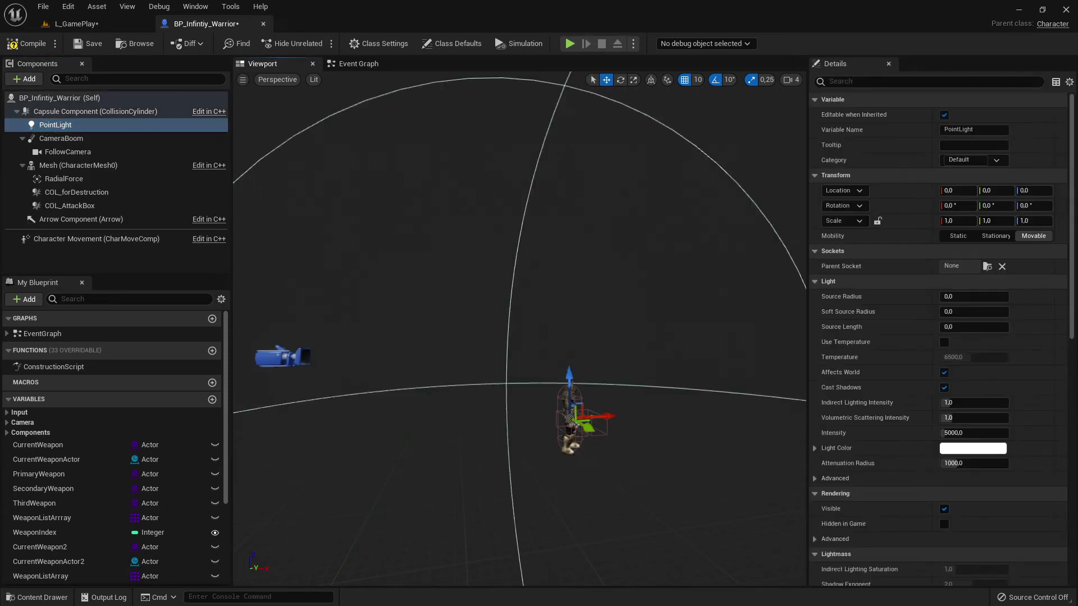
pyautogui.moveTo(686, 336)
pyautogui.mouseDown(button='right')
pyautogui.moveTo(702, 336)
pyautogui.moveTo(646, 339)
pyautogui.moveTo(708, 337)
pyautogui.mouseUp(button='right')
pyautogui.press('w')
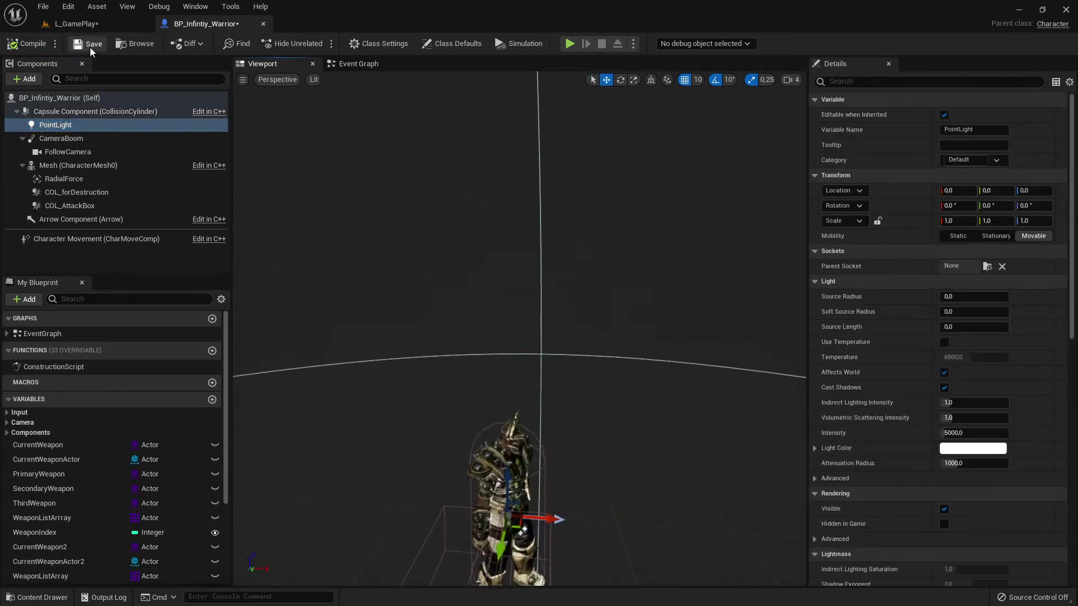
# - Play-test L_GamePlay by running the character through the fog with its new point light, and stop the session
pyautogui.click(84, 25)
pyautogui.click(240, 43)
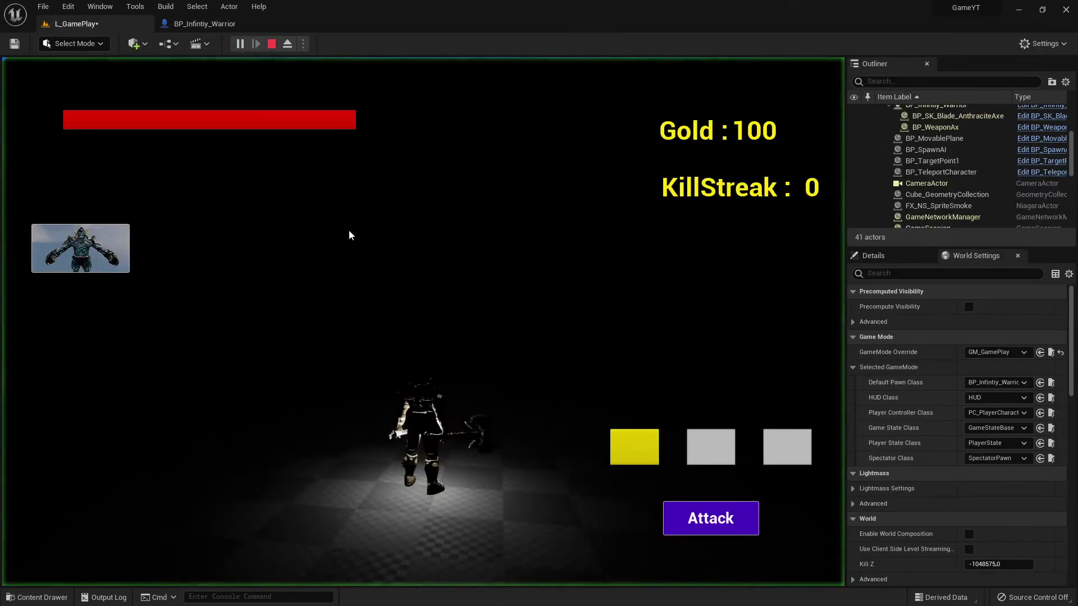
pyautogui.press('w')
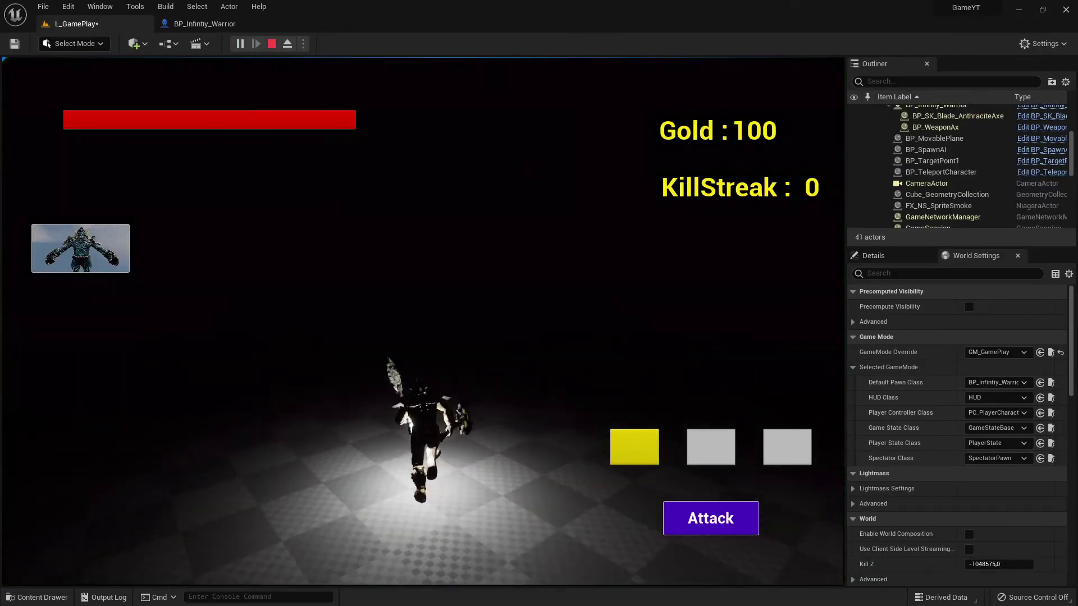
pyautogui.press('w')
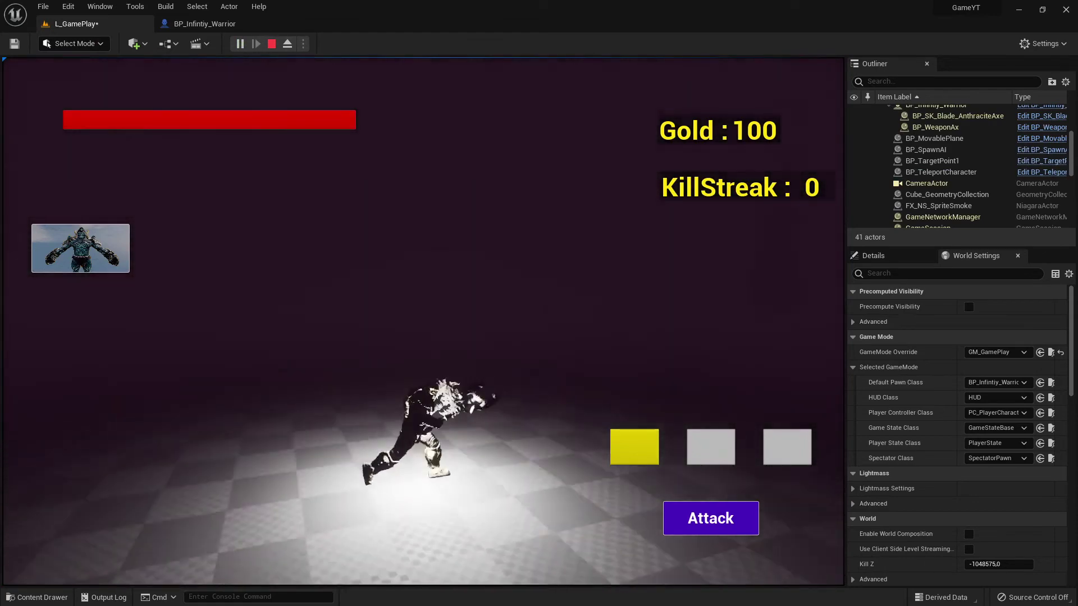
pyautogui.press('w')
pyautogui.press('d')
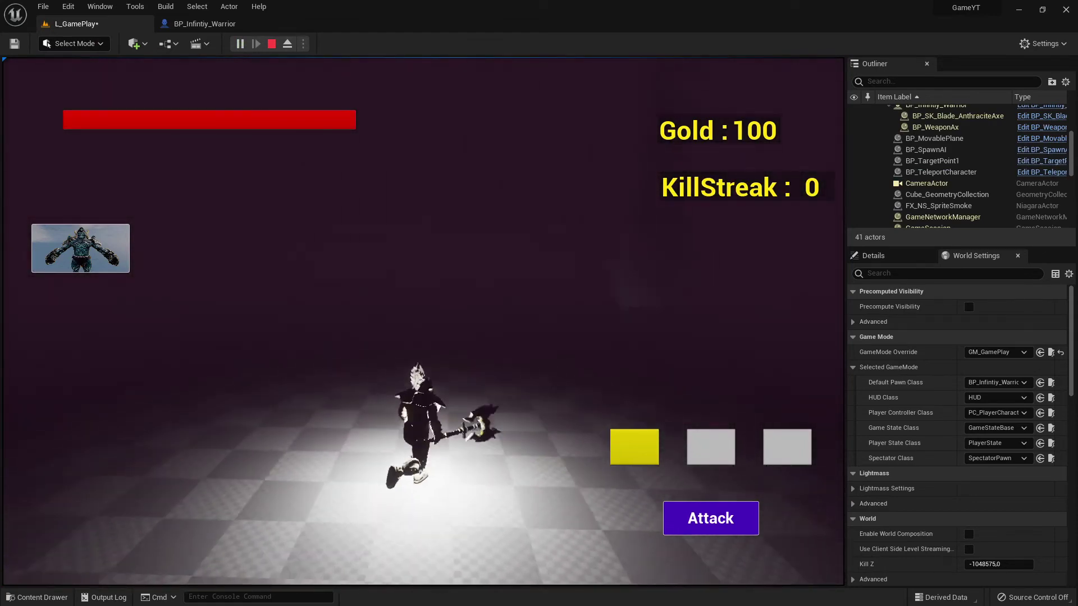
pyautogui.hotkey('shift', 'F1')
pyautogui.click(271, 45)
# - Raise the PointLight in BP_Infintiy_Warrior above the character to a Z location of 270 and save the blueprint
pyautogui.click(192, 26)
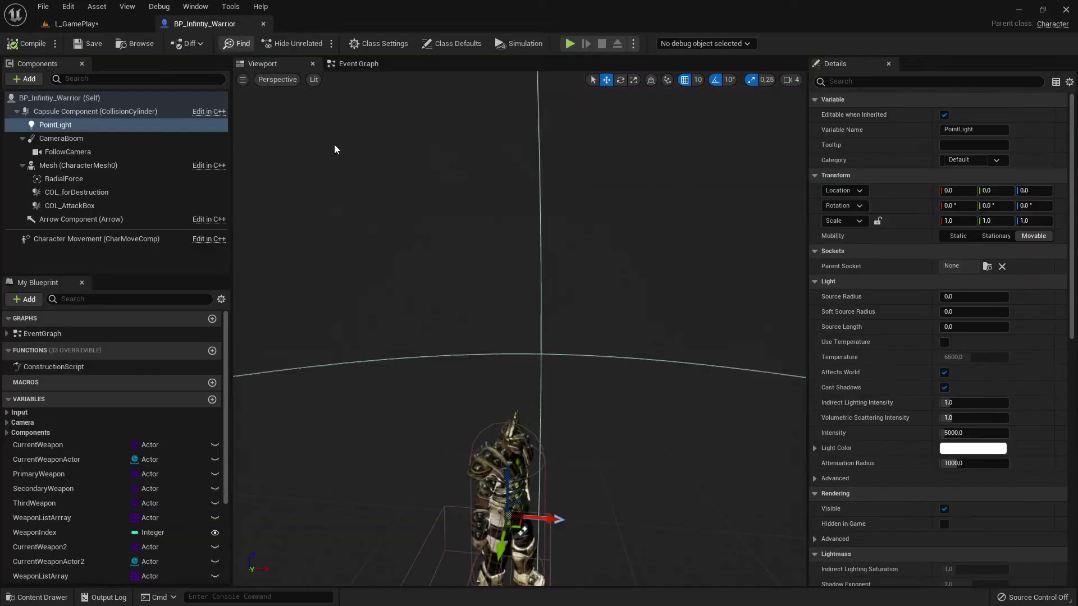
pyautogui.moveTo(550, 406); pyautogui.dragTo(571, 409, button='right')
pyautogui.press('s')
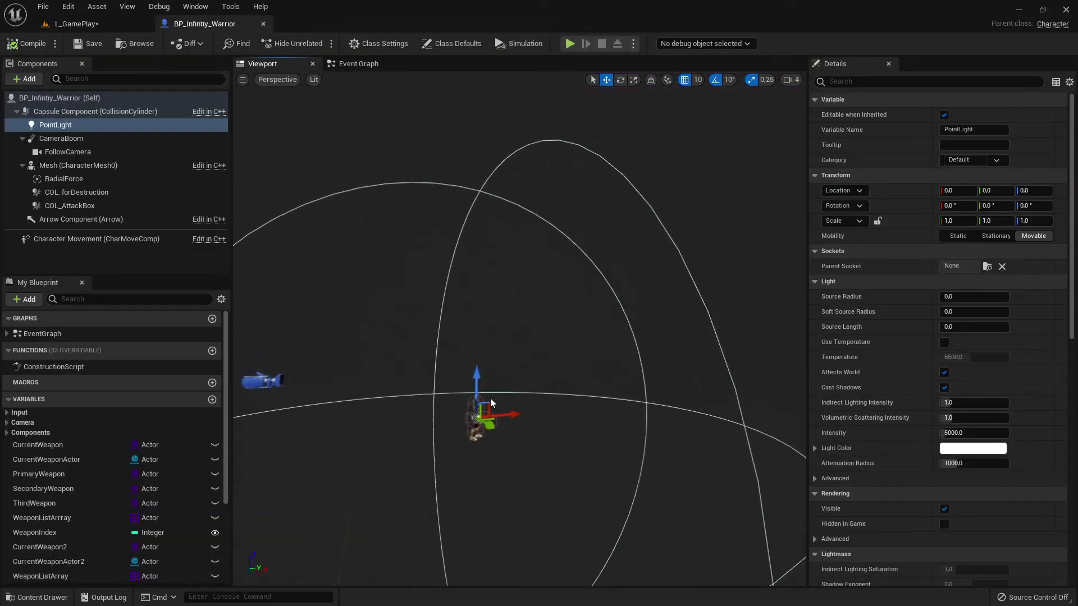
pyautogui.moveTo(470, 388); pyautogui.dragTo(494, 316)
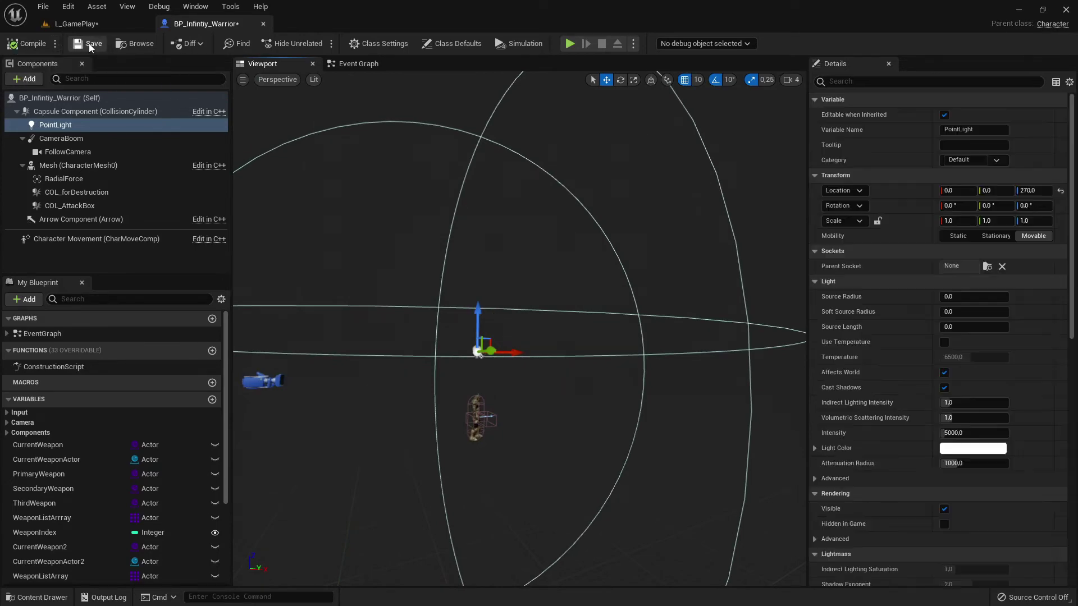
pyautogui.click(90, 46)
# - Play-test L_GamePlay by running the character through the fog with its raised point light, and stop the session
pyautogui.click(76, 27)
pyautogui.click(243, 44)
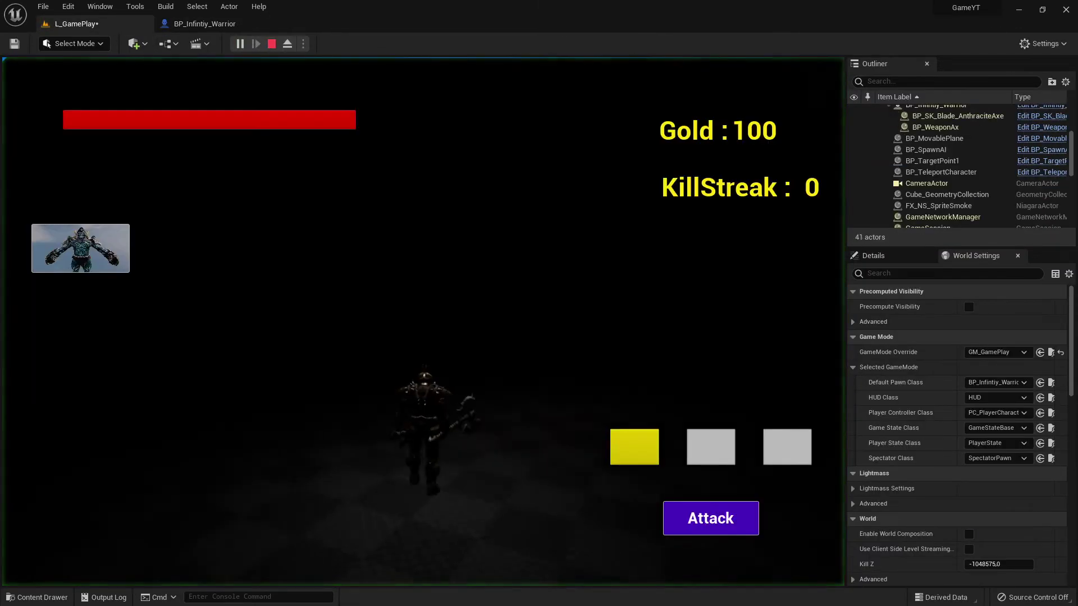
pyautogui.press('w')
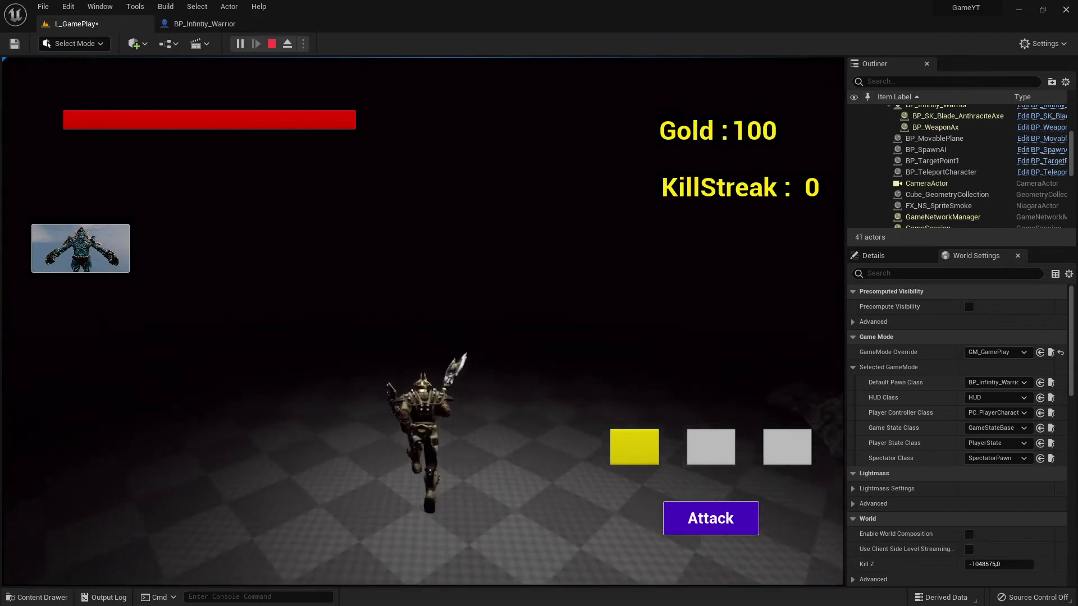
pyautogui.press('w')
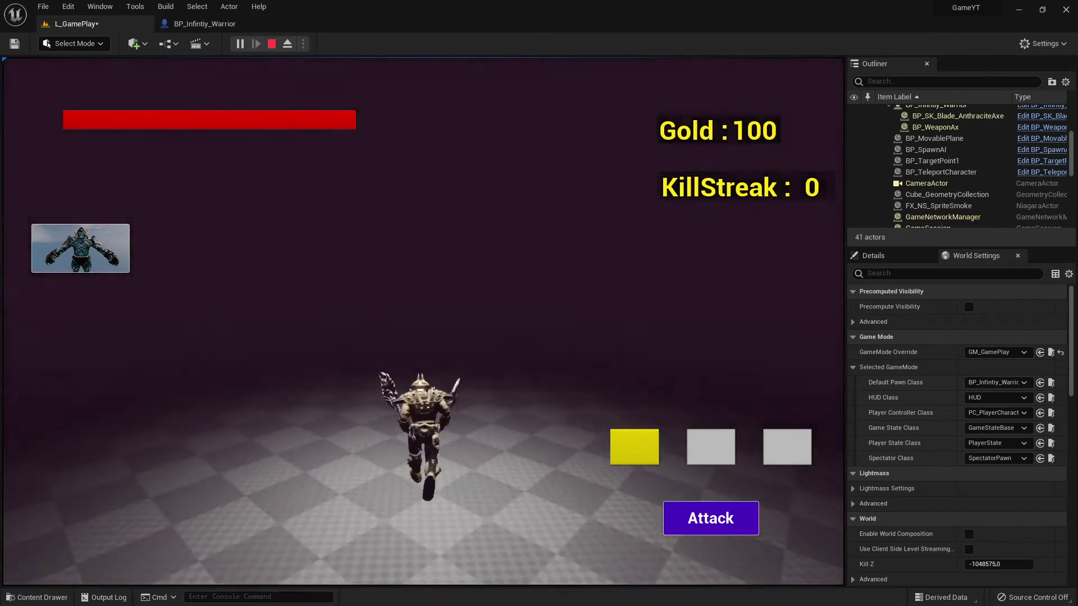
pyautogui.press('w')
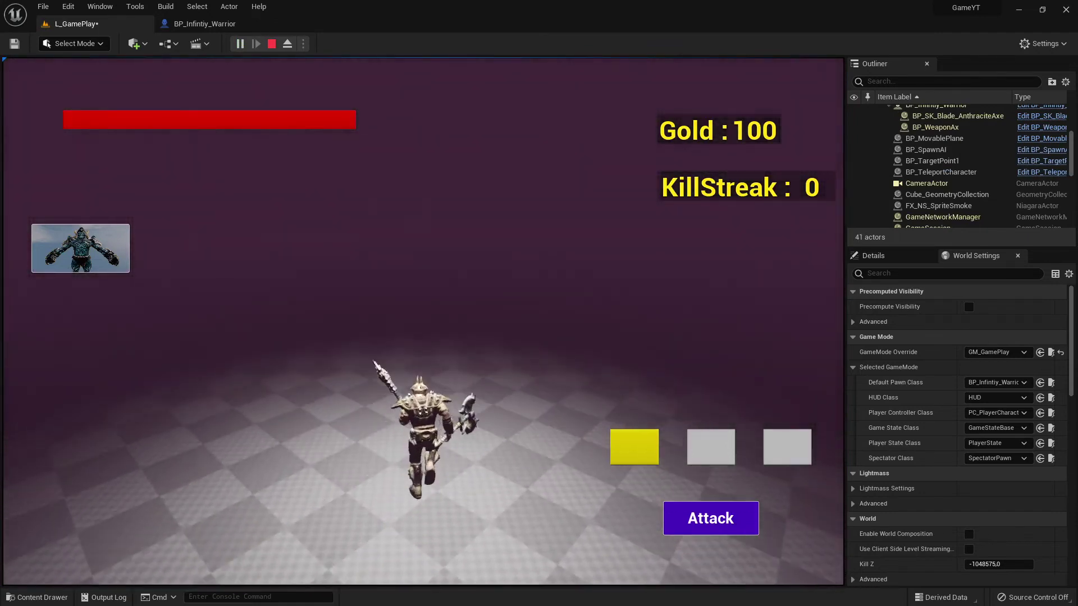
pyautogui.press('w')
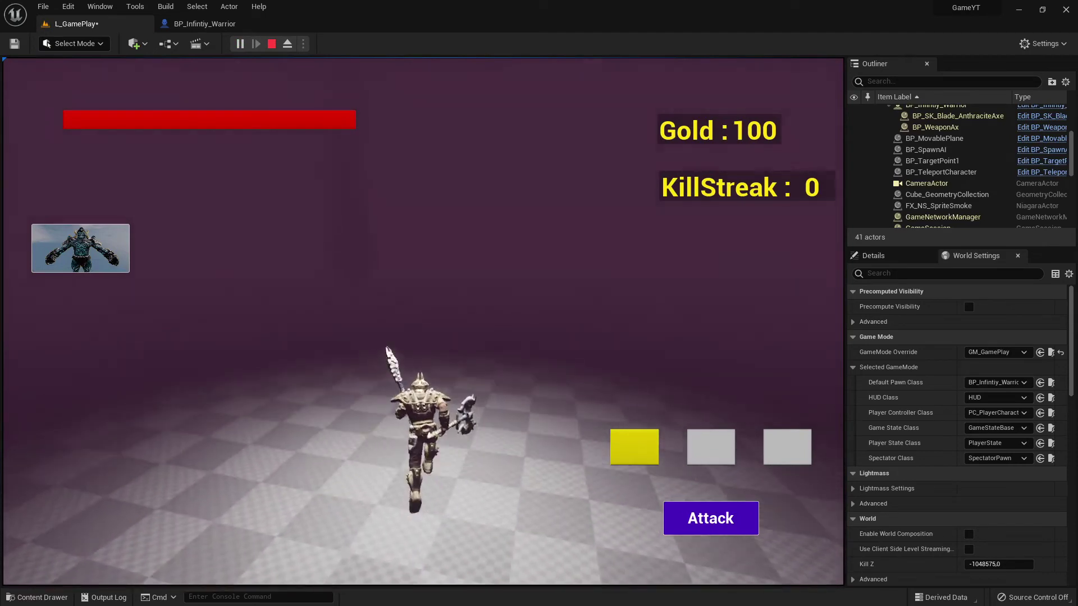
pyautogui.press('d')
pyautogui.press('a')
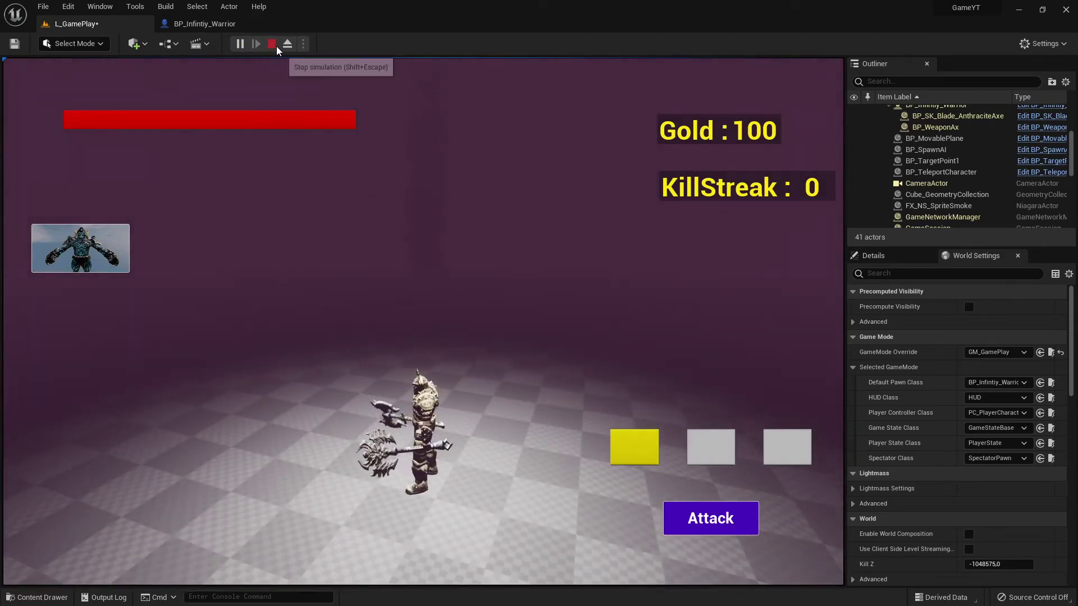
pyautogui.click(273, 45)
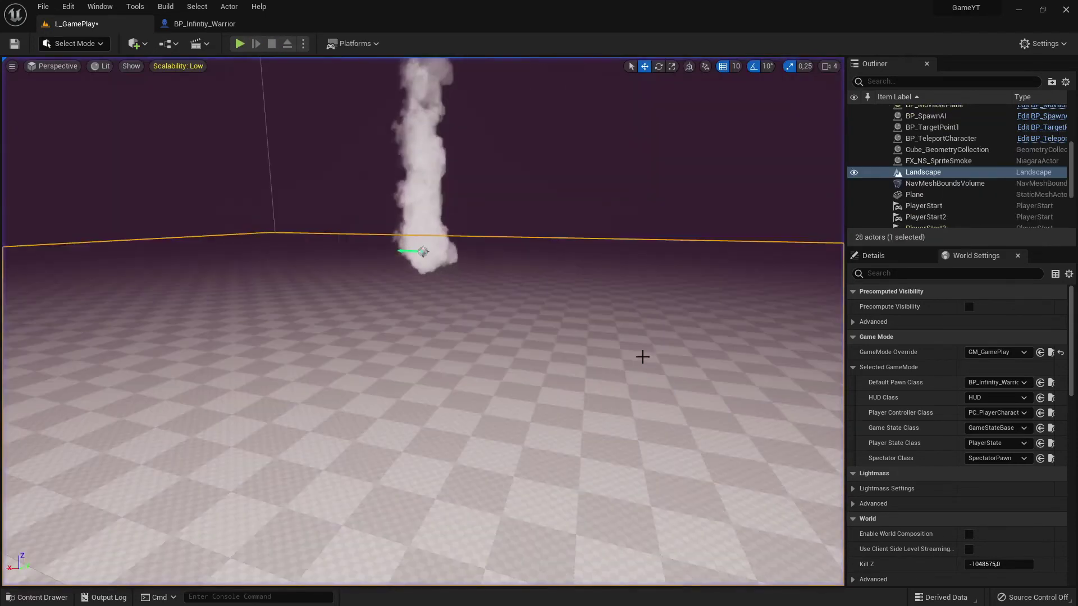
# - Delete the PointLight component from BP_Infintiy_Warrior, save the blueprint, and save the L_GamePlay level
pyautogui.click(187, 25)
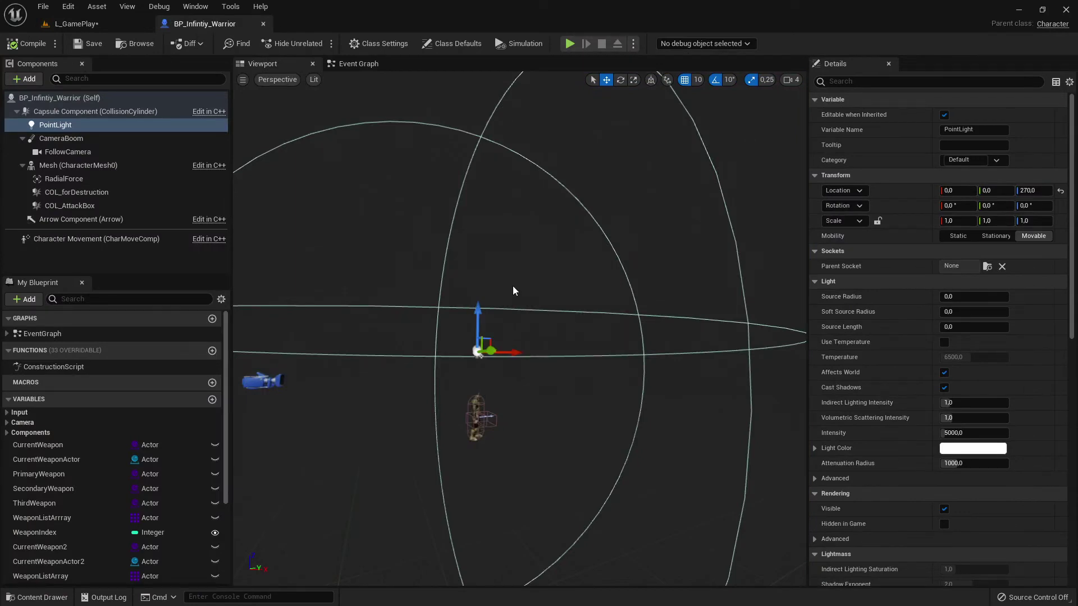
pyautogui.moveTo(554, 350); pyautogui.dragTo(538, 355, button='right')
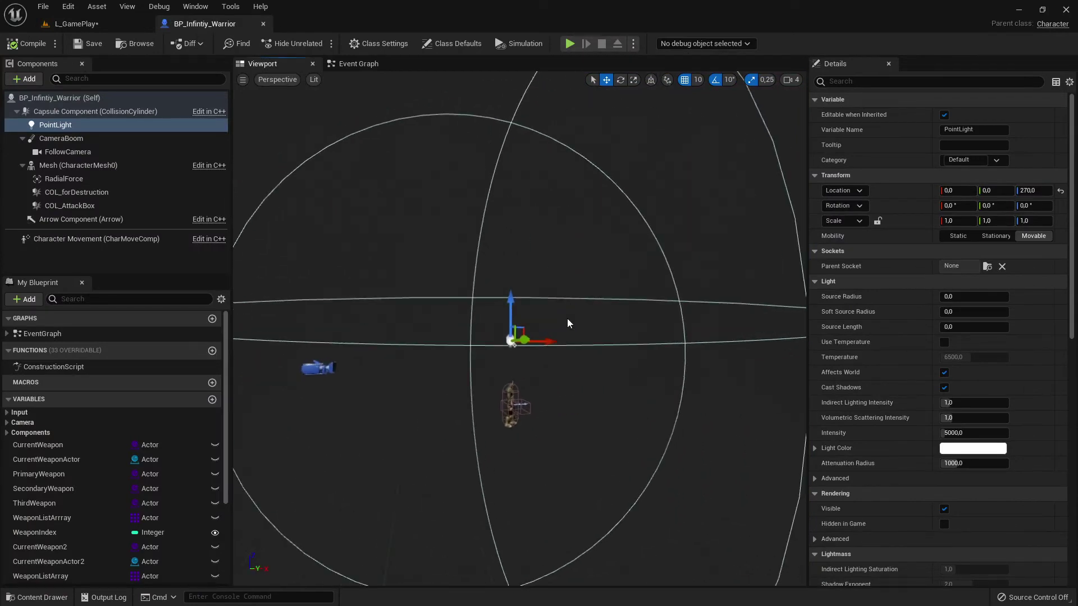
pyautogui.press('Delete')
pyautogui.click(90, 43)
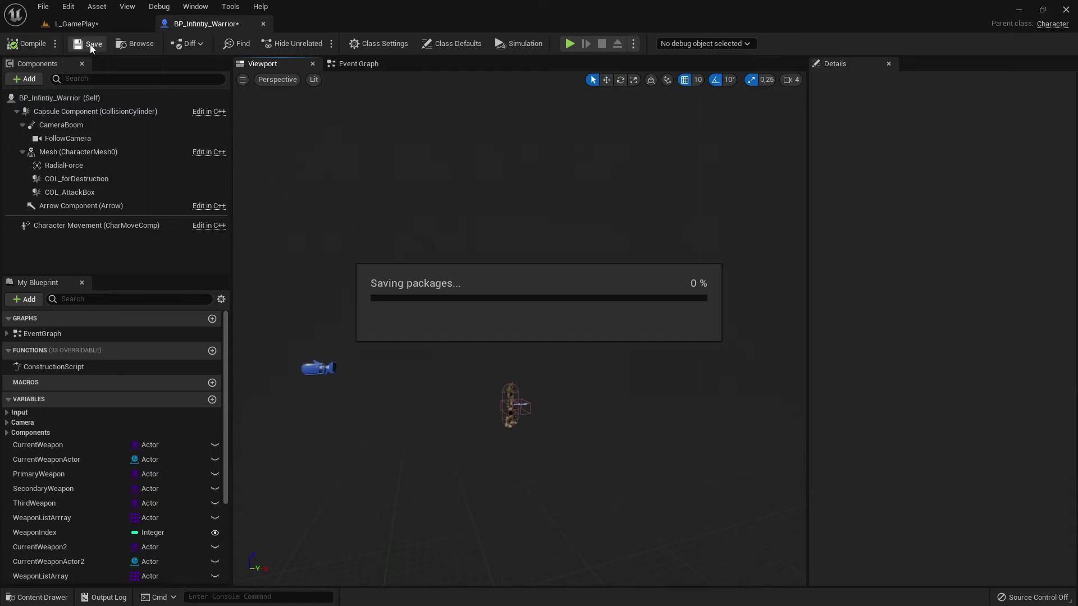
pyautogui.click(135, 24)
pyautogui.click(17, 45)
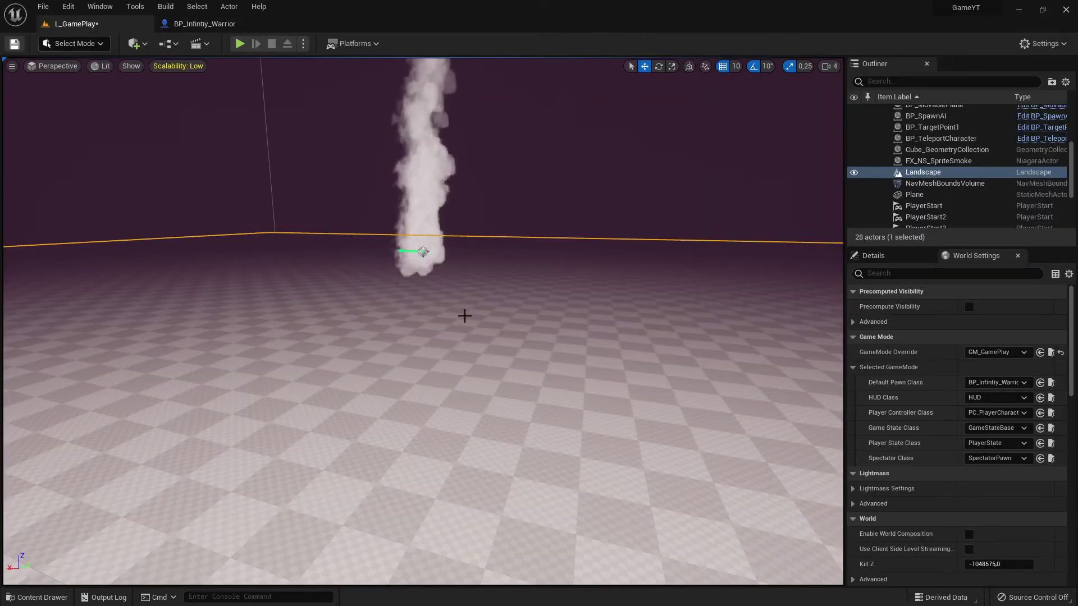
# - Select the ExponentialHeightFog actor in L_GamePlay's Lighting folder and focus the view on it
pyautogui.moveTo(707, 337); pyautogui.dragTo(741, 362, button='right')
pyautogui.moveTo(710, 229); pyautogui.dragTo(819, 194, button='right')
pyautogui.press('w')
pyautogui.scroll(5, 1003, 140)
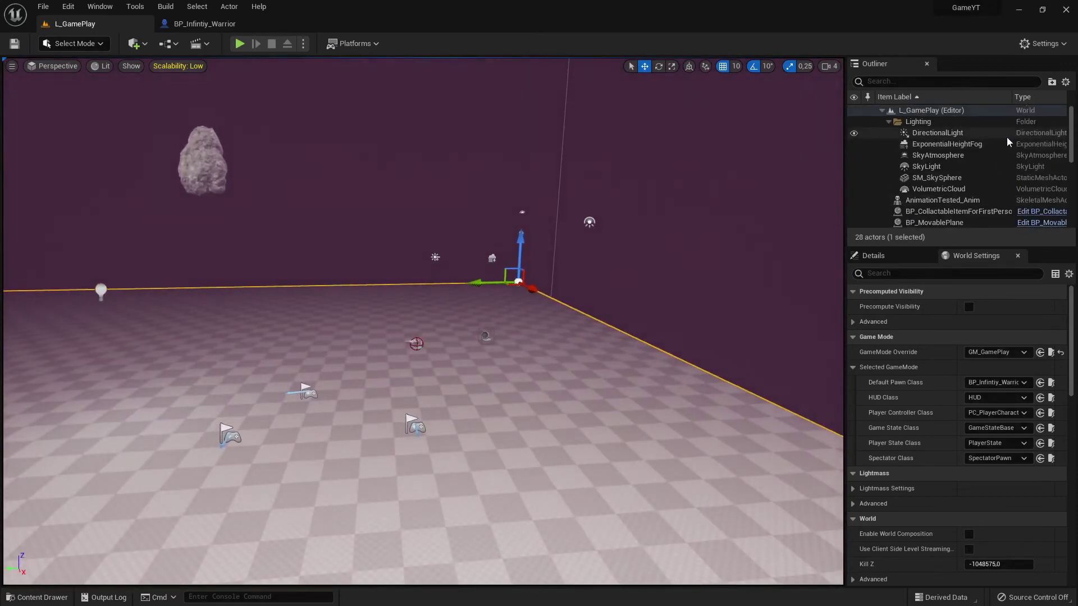
pyautogui.click(955, 135)
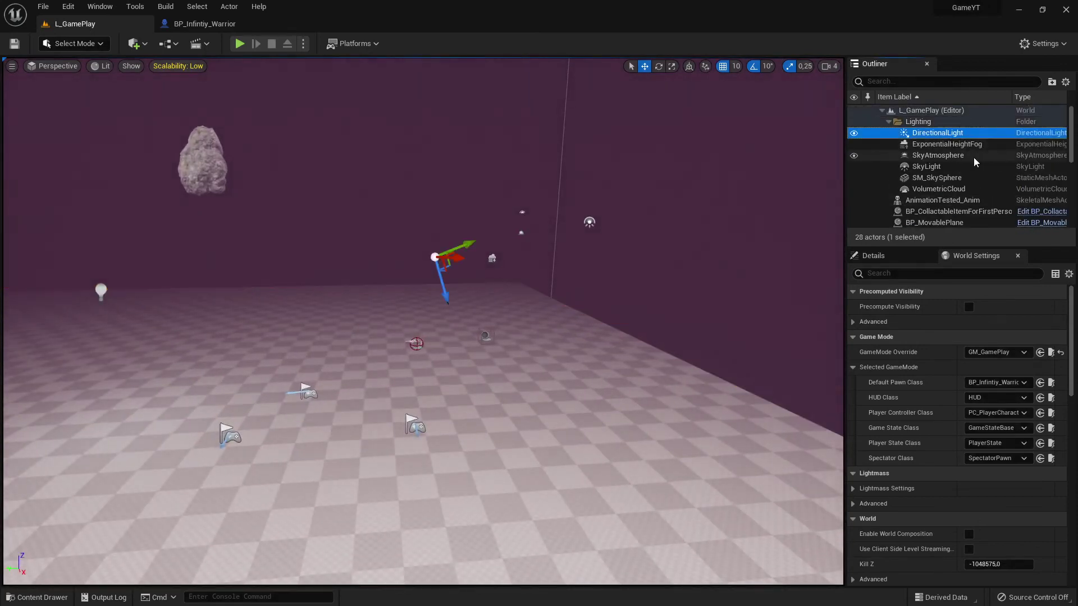
pyautogui.click(946, 147)
pyautogui.press('f')
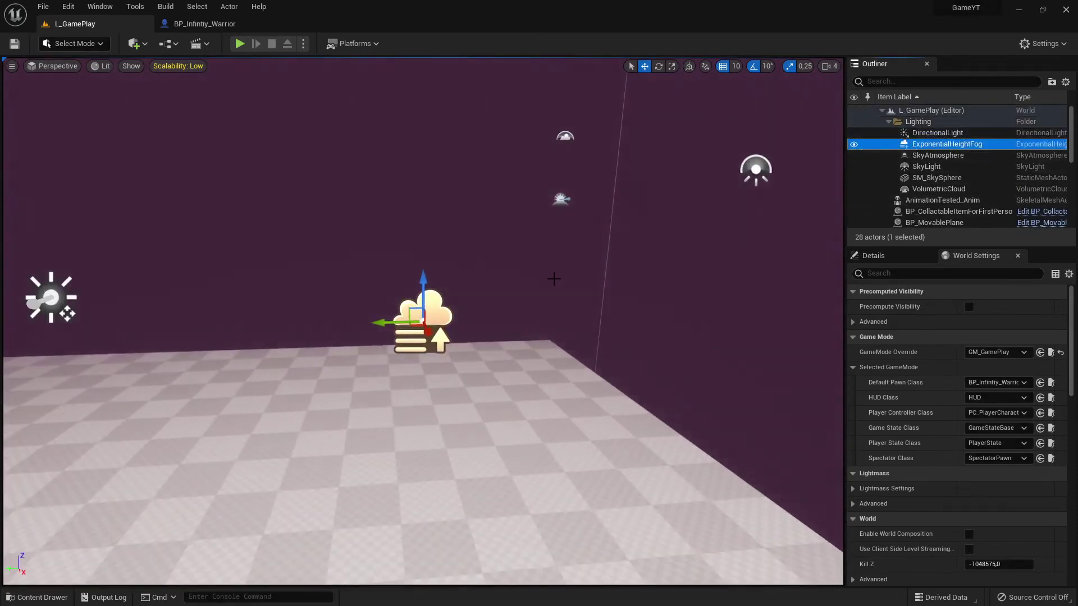
# - Rotate the level's sun light interactively to a low angle that tints the fog and sky bright pinkish red
pyautogui.press('d')
pyautogui.moveTo(477, 243); pyautogui.dragTo(360, 258, button='right')
pyautogui.press('d')
pyautogui.moveTo(516, 274); pyautogui.dragTo(626, 262, button='right')
pyautogui.press('a')
pyautogui.press('d')
pyautogui.press('a')
pyautogui.press('s')
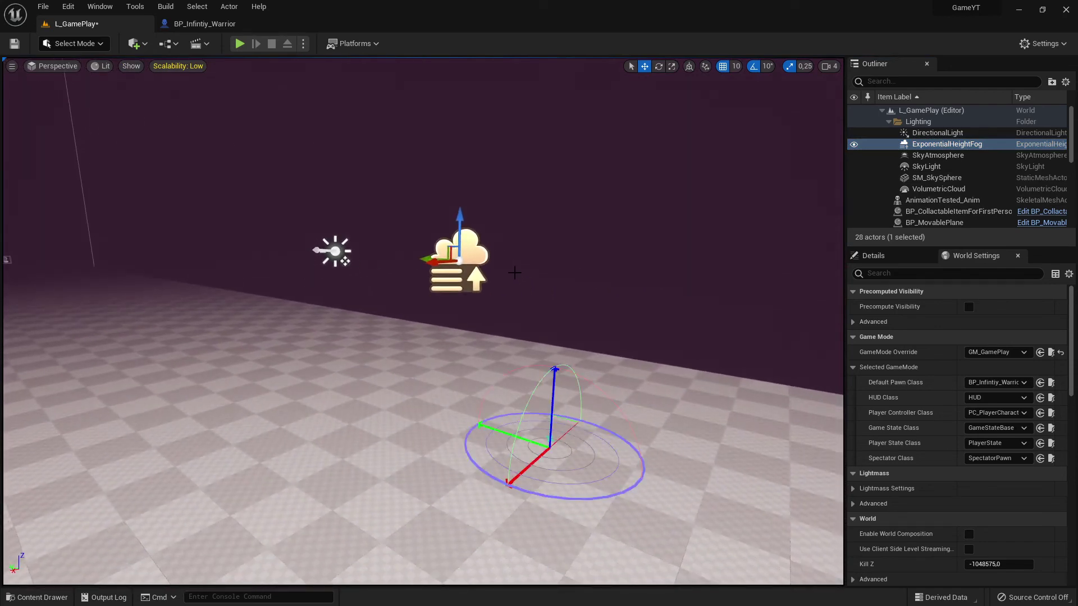
pyautogui.click(454, 264)
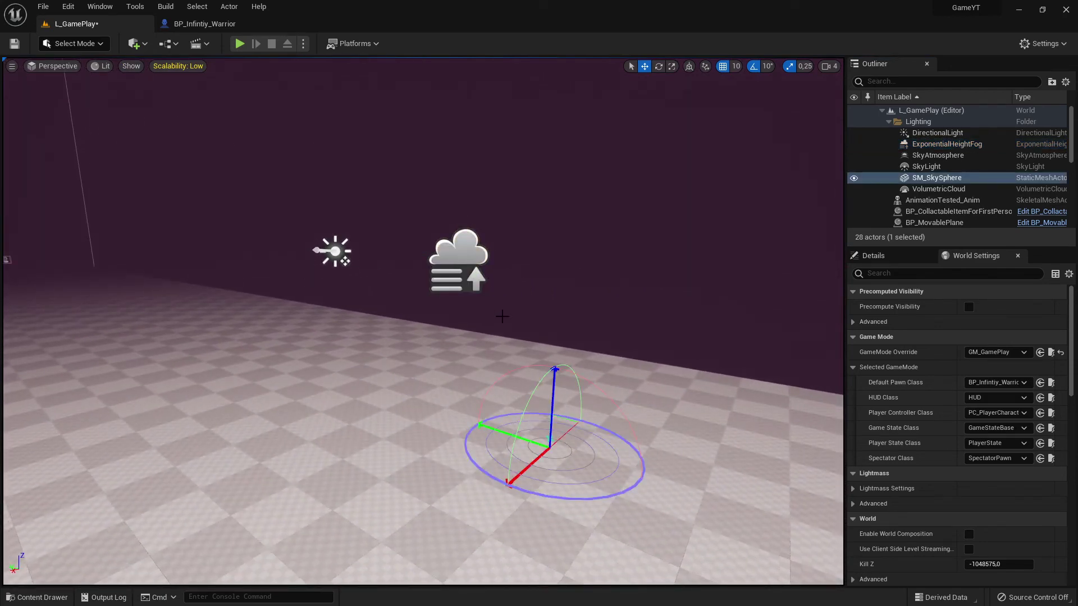
pyautogui.click(460, 257)
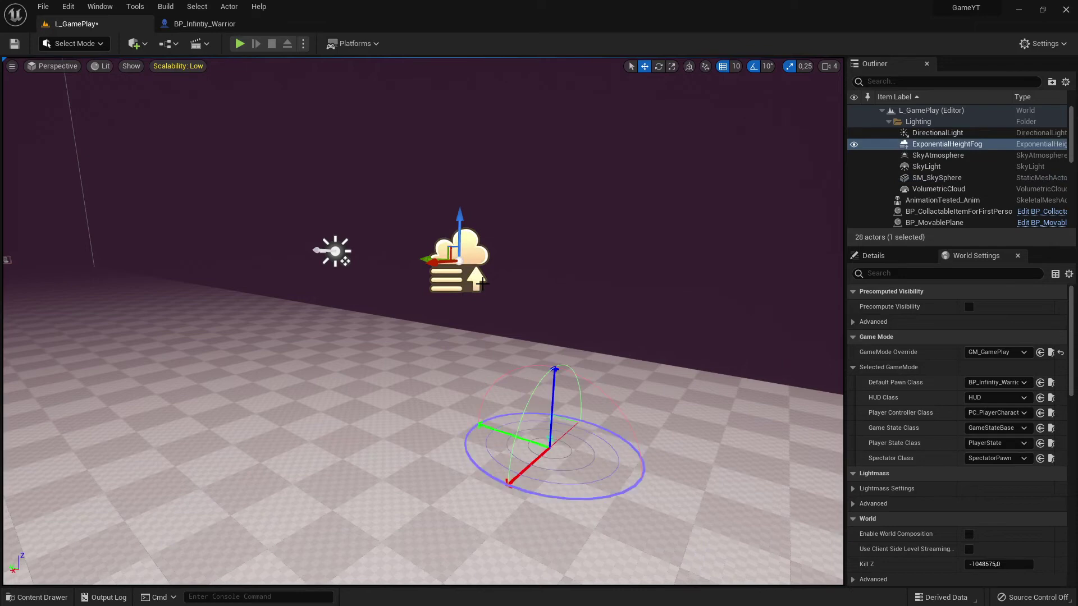
pyautogui.hotkey('ctrl', 'l')
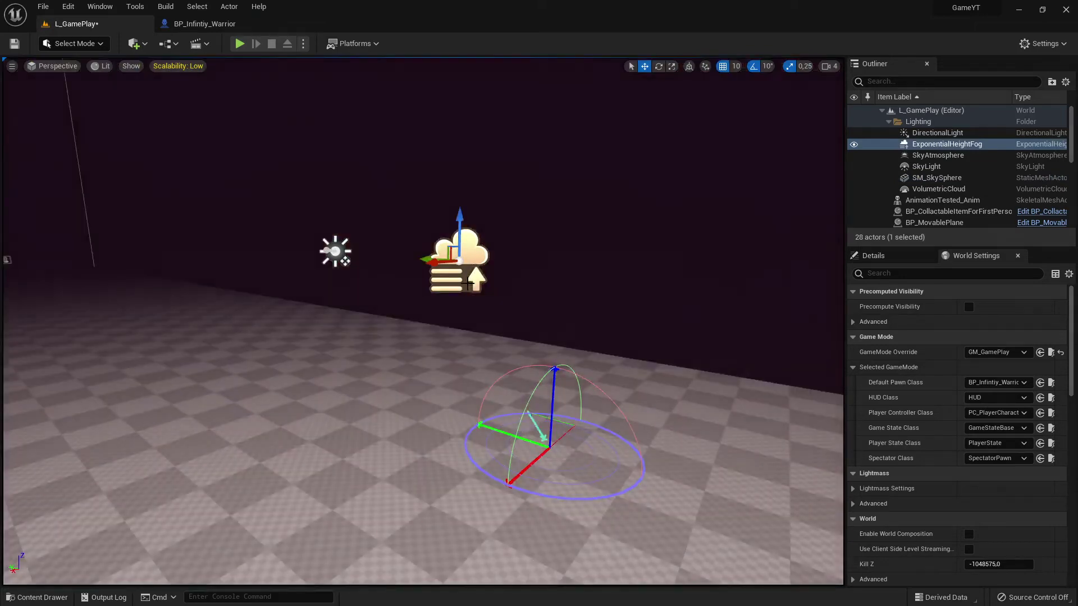
pyautogui.hotkey('ctrl', 'l')
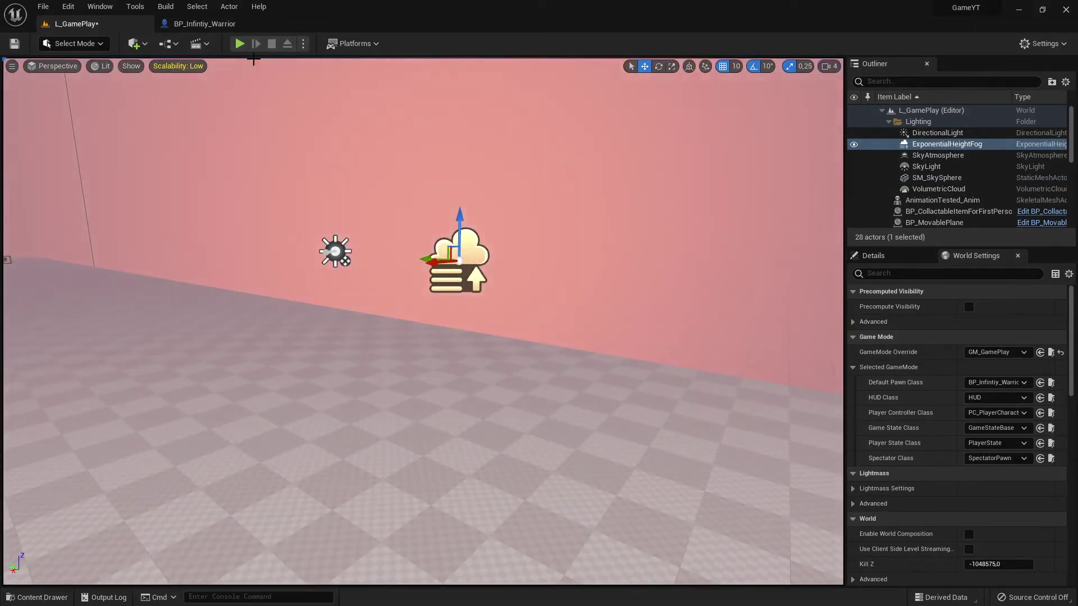
# - Play-test L_GamePlay by running the character through the red-tinted fog and looking around, and stop the session
pyautogui.click(240, 43)
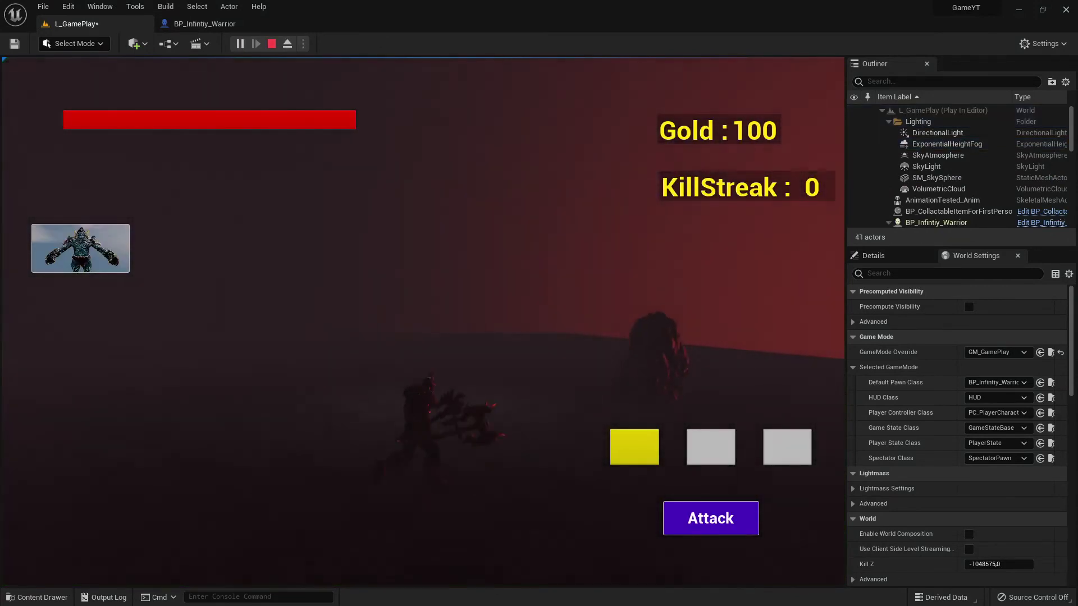
pyautogui.press('w')
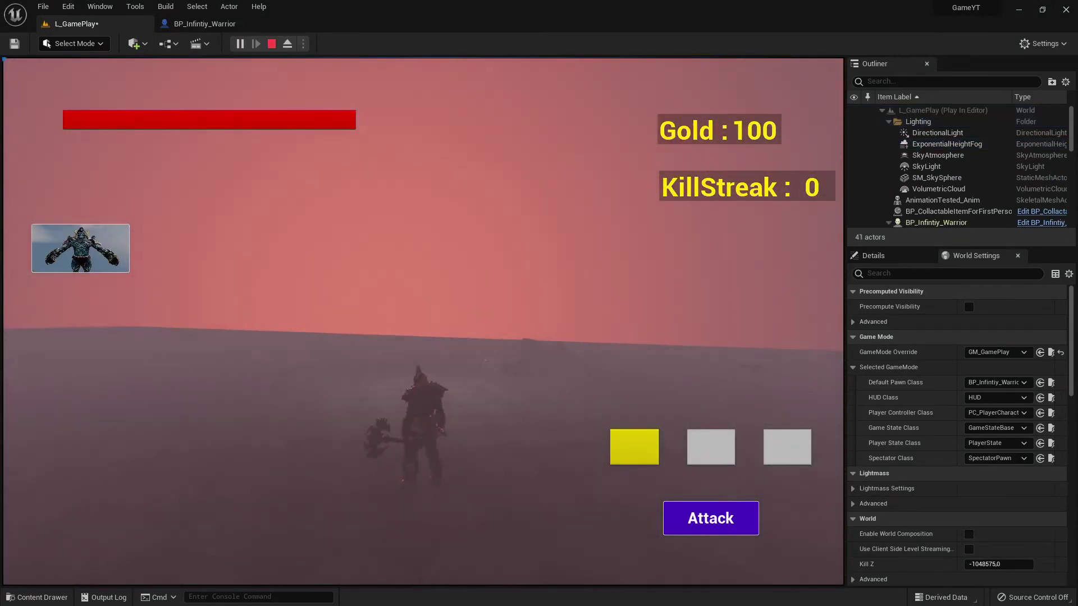
pyautogui.press('d')
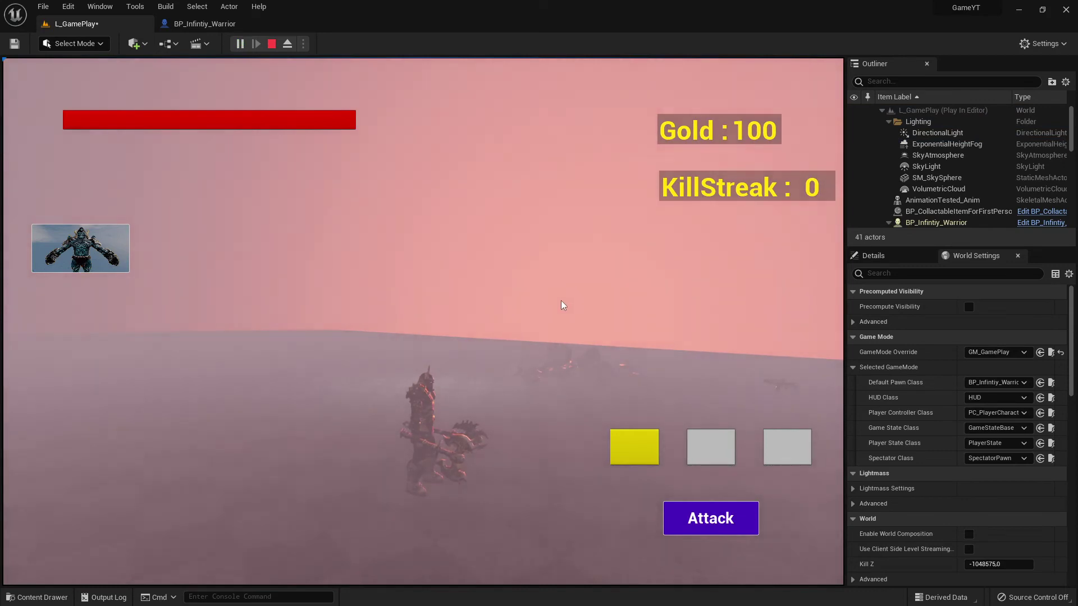
pyautogui.moveTo(564, 306); pyautogui.dragTo(393, 305)
pyautogui.press('w')
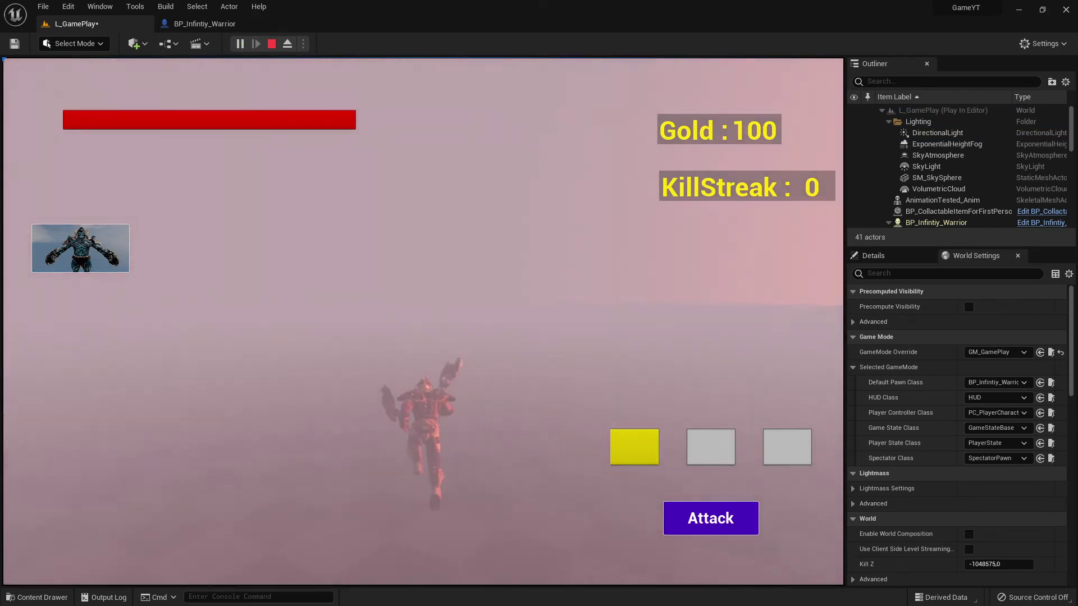
pyautogui.press('w')
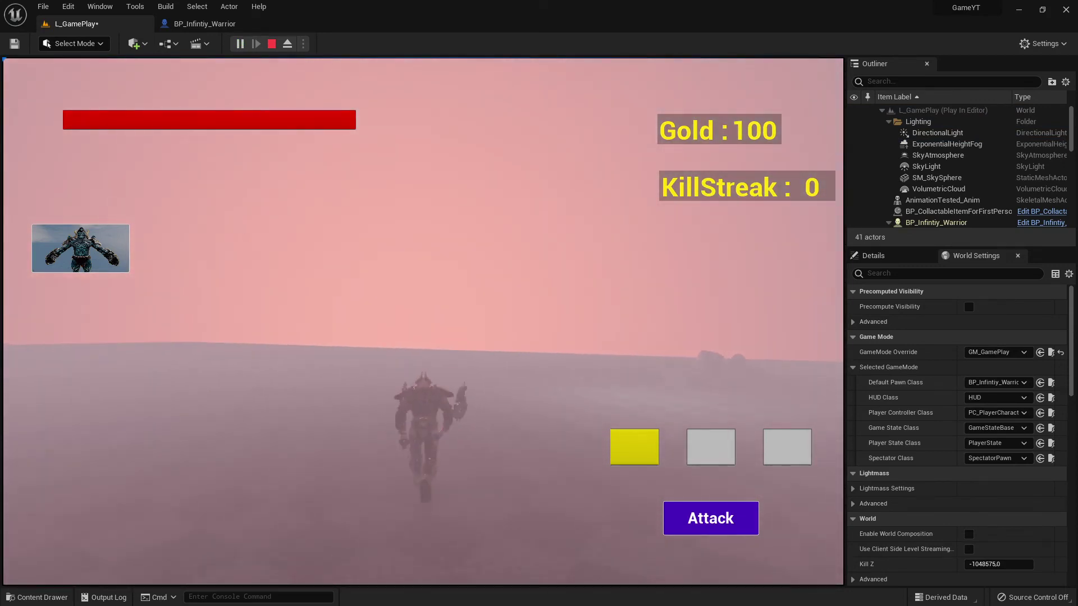
pyautogui.press('a')
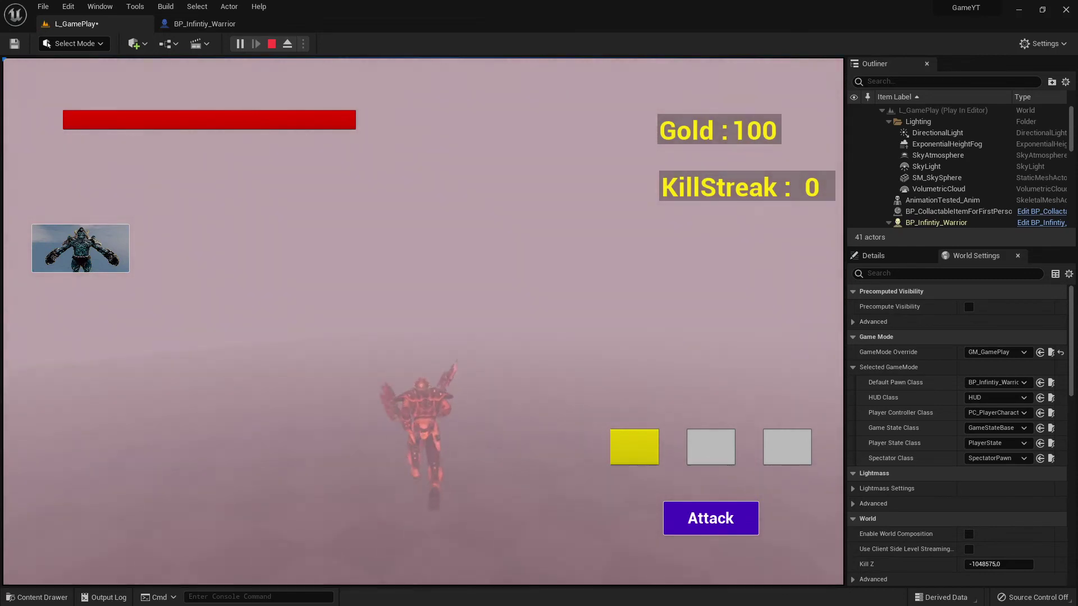
pyautogui.press('s')
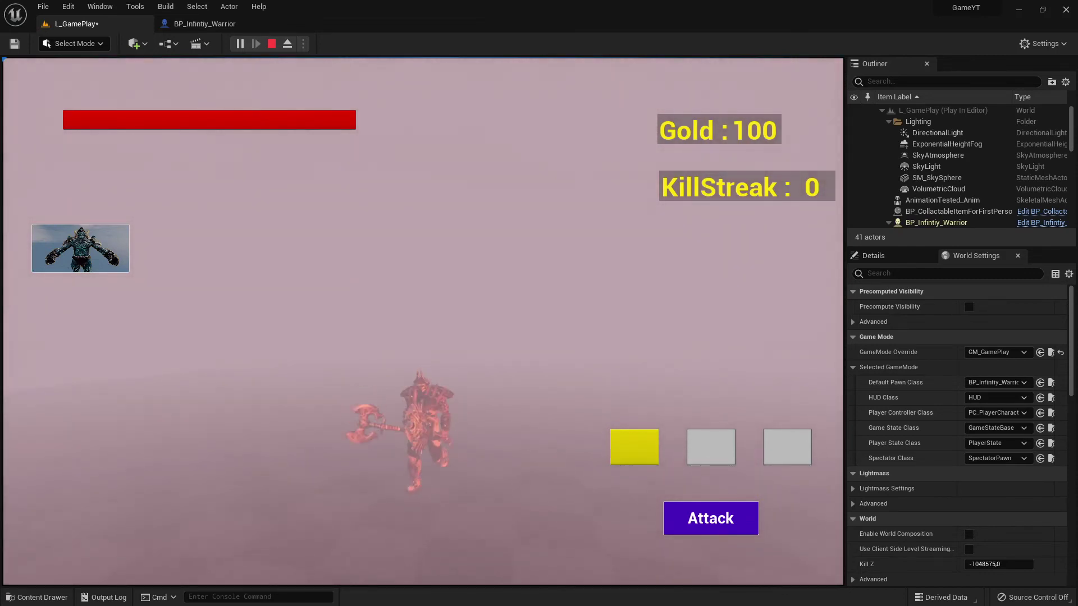
pyautogui.click(271, 44)
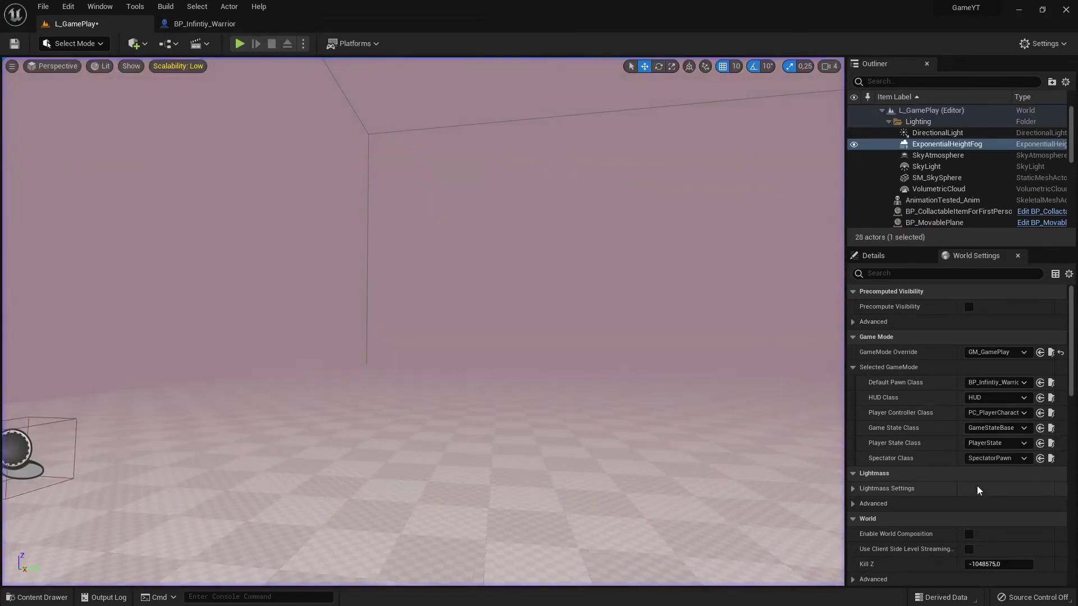
# - Set the Start Distance of the ExponentialHeightFog actor to 5000
pyautogui.scroll(-2, 961, 425)
pyautogui.scroll(2, 961, 424)
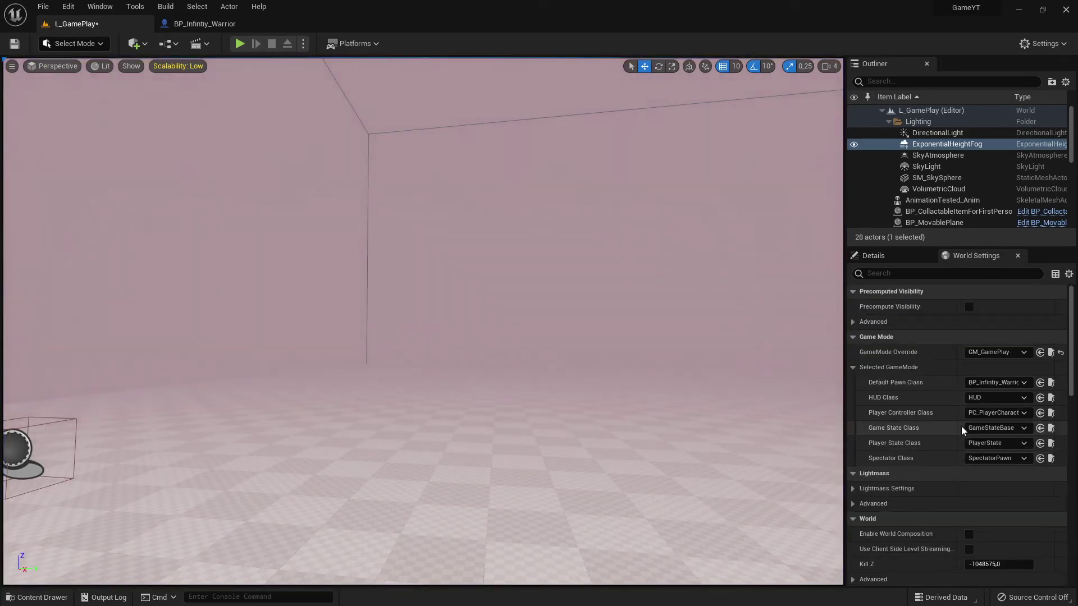
pyautogui.click(888, 256)
pyautogui.scroll(-4, 958, 460)
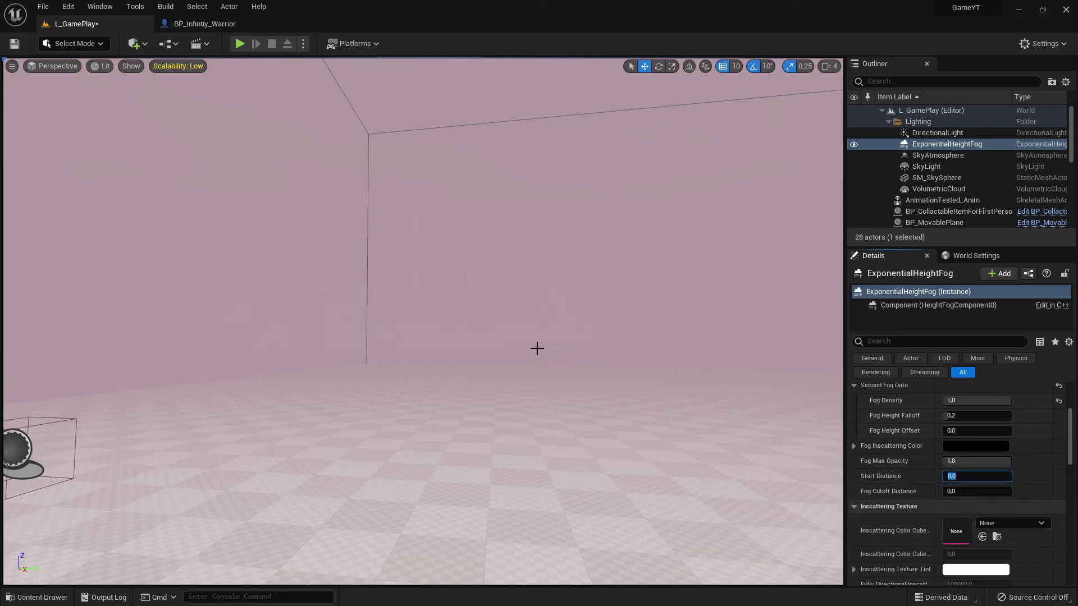
pyautogui.moveTo(531, 344)
pyautogui.mouseDown(button='right')
pyautogui.moveTo(509, 362)
pyautogui.moveTo(531, 345)
pyautogui.mouseUp(button='right')
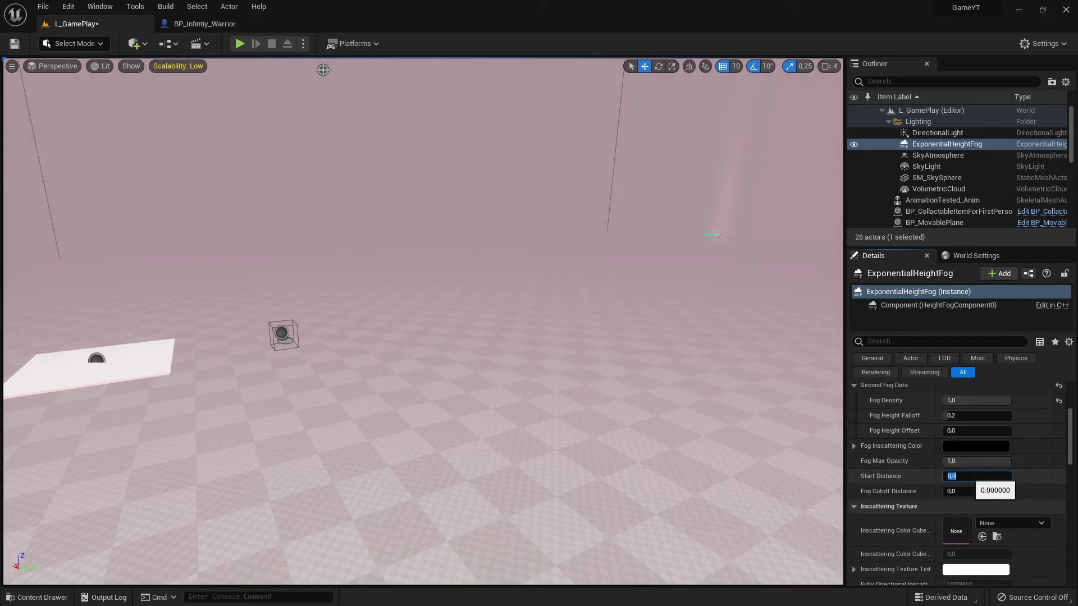
pyautogui.press('Return')
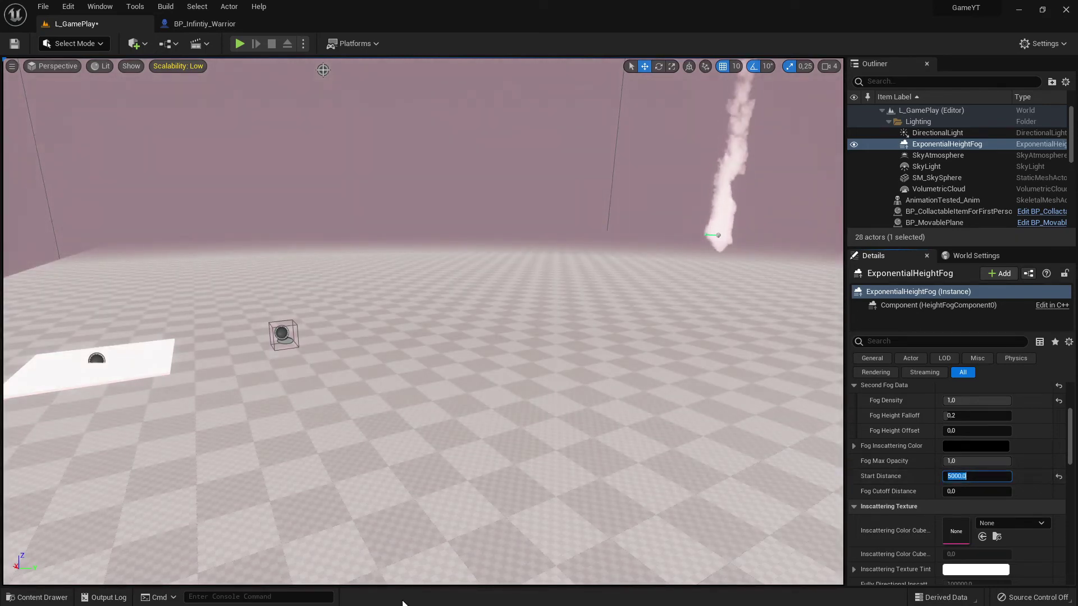
# - Play-test L_GamePlay by running the character across the checkered floor to check the fog at the new start distance, and stop the session
pyautogui.click(239, 44)
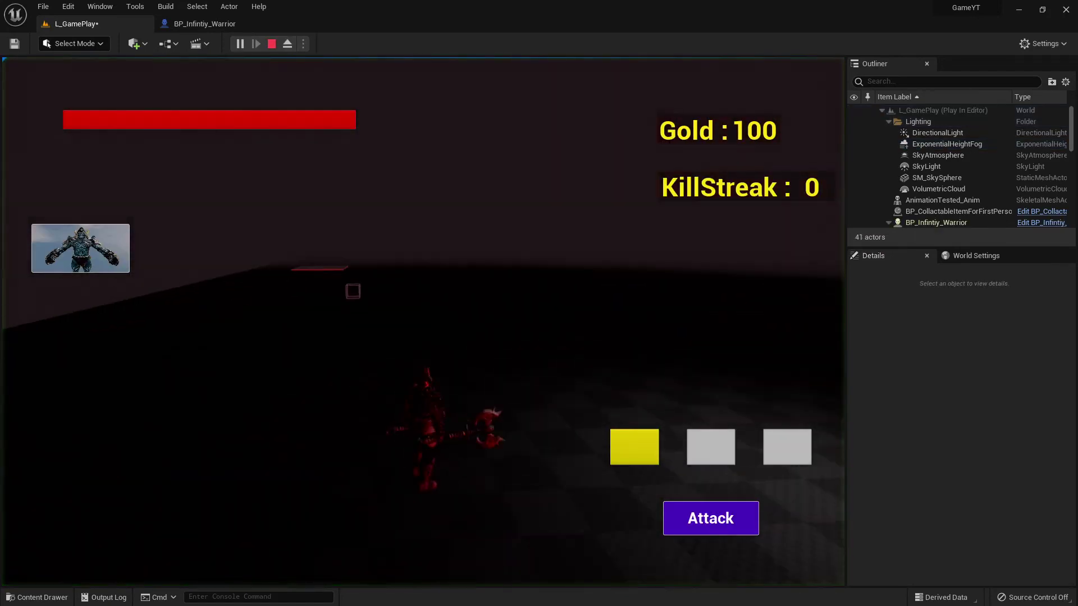
pyautogui.press('w')
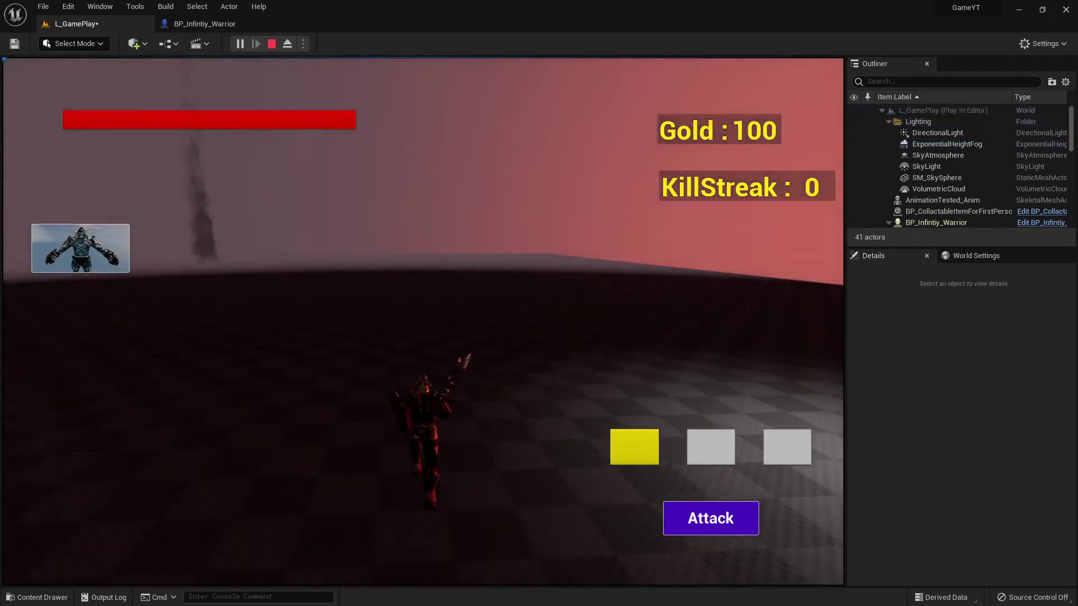
pyautogui.moveTo(302, 268); pyautogui.dragTo(189, 268)
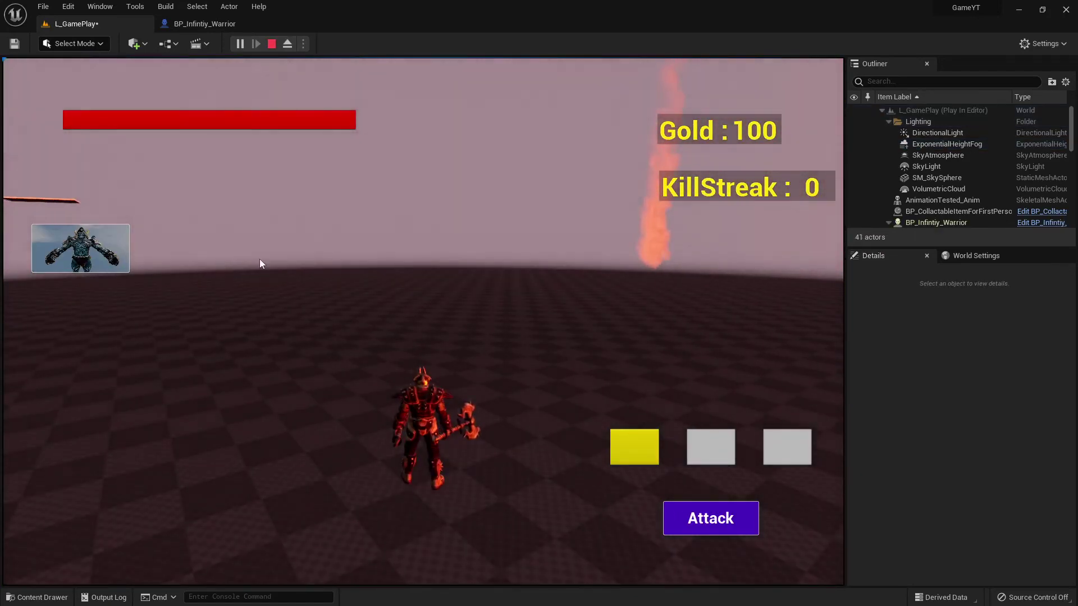
pyautogui.press('w')
pyautogui.moveTo(503, 312); pyautogui.dragTo(522, 303)
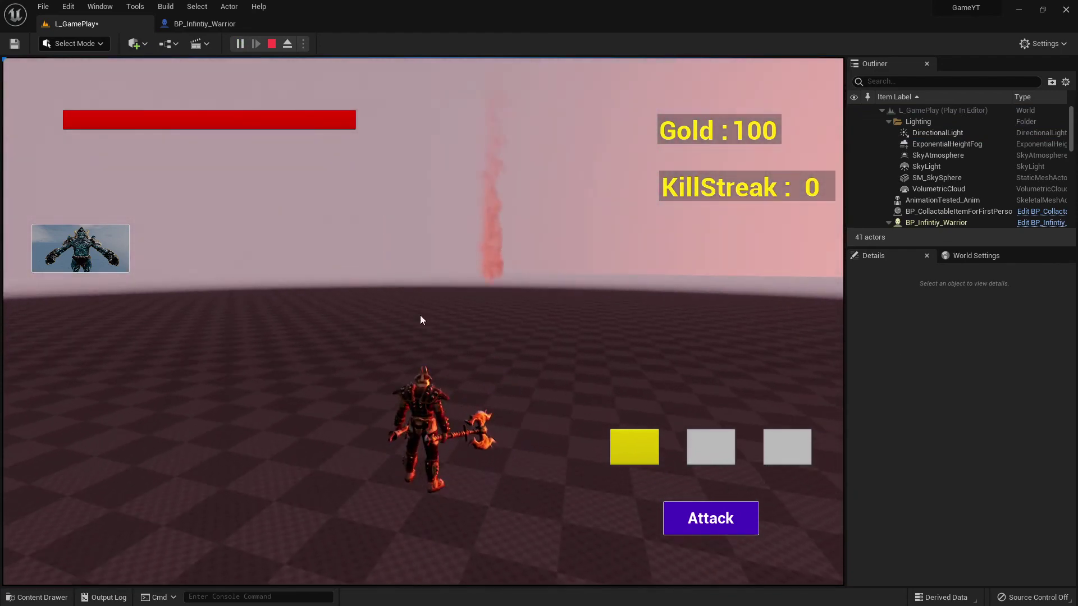
pyautogui.press('w')
pyautogui.moveTo(401, 212); pyautogui.dragTo(416, 186)
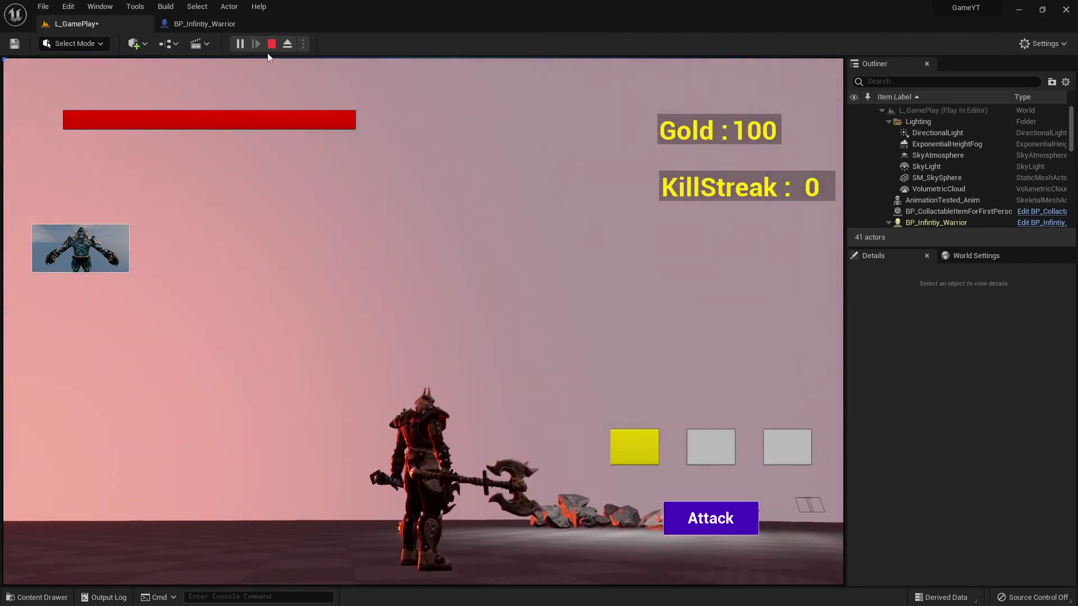
pyautogui.click(272, 44)
pyautogui.scroll(-5, 960, 522)
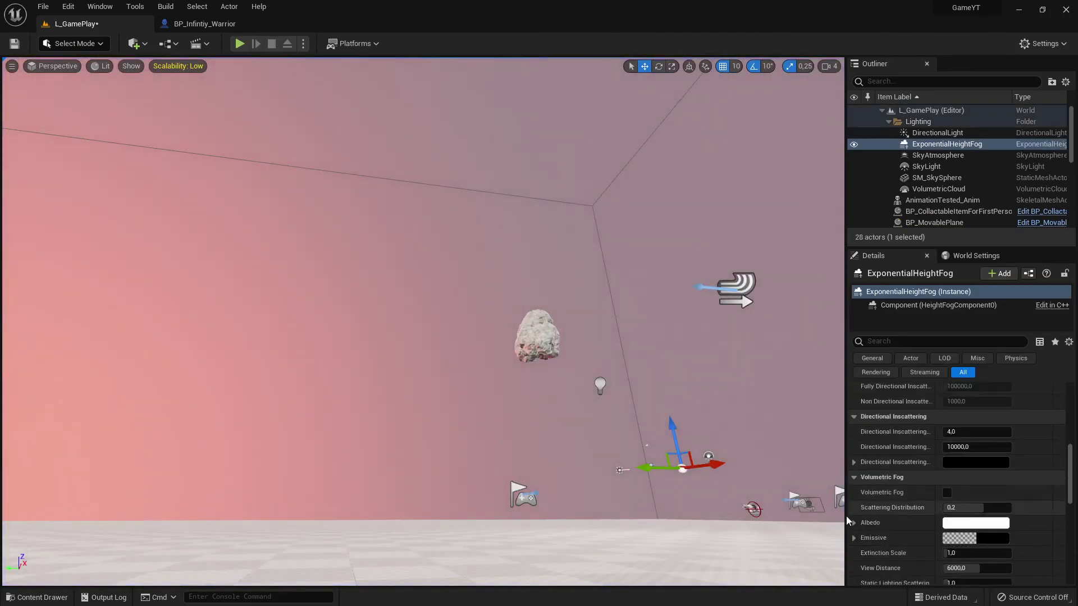
pyautogui.moveTo(747, 478); pyautogui.dragTo(713, 494, button='right')
pyautogui.moveTo(610, 332); pyautogui.dragTo(696, 388, button='right')
# - Switch to the browser's Volumetric Fog documentation and compare the Volumetric Scattering Intensity example images with their comparison slider
pyautogui.hotkey('alt', 'Tab')
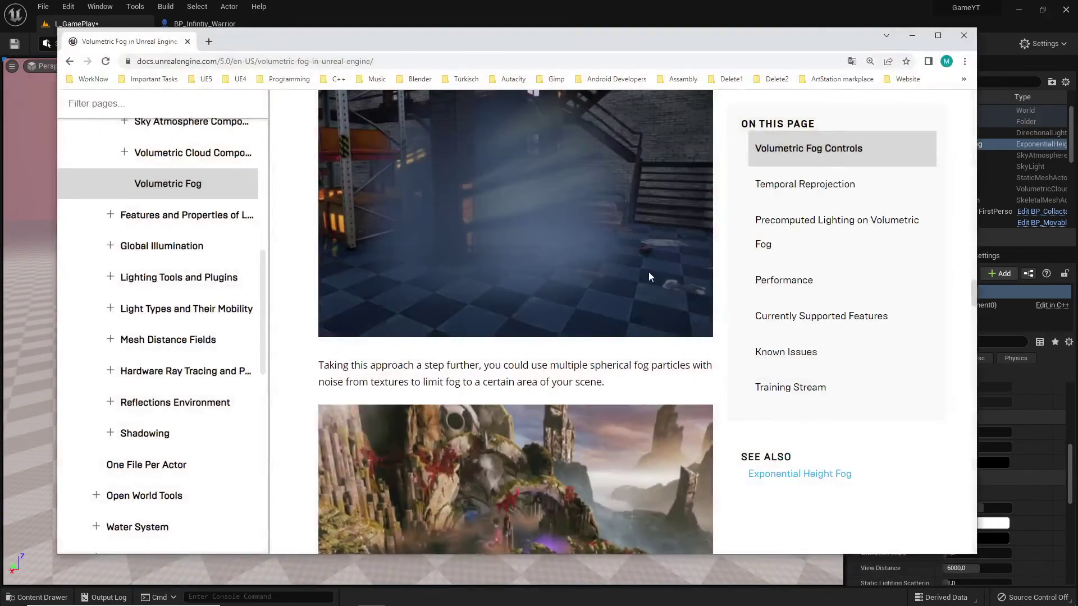
pyautogui.scroll(-4, 622, 384)
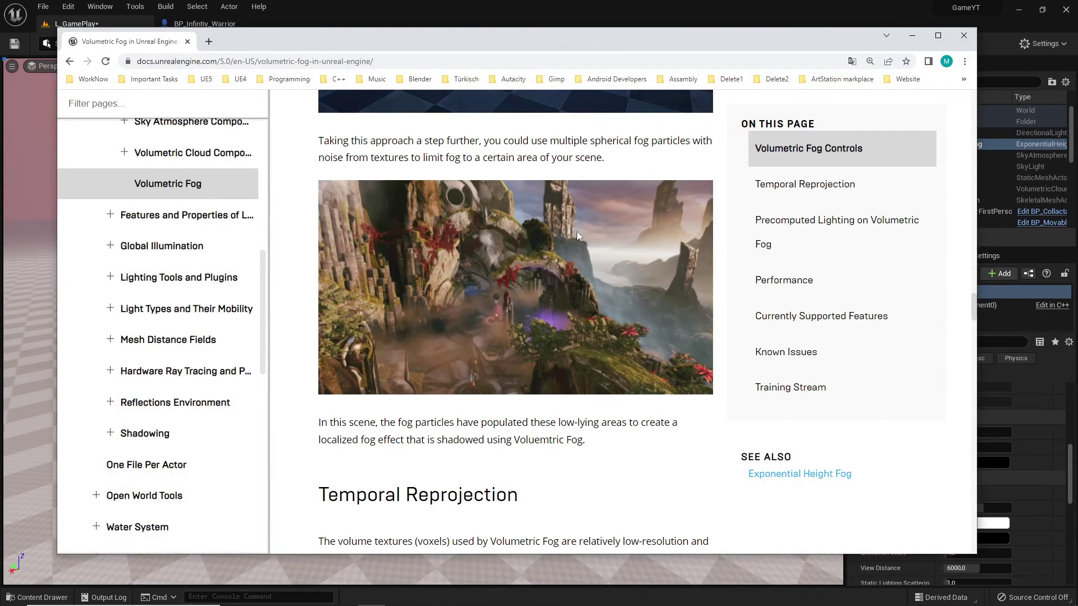
pyautogui.scroll(7, 602, 318)
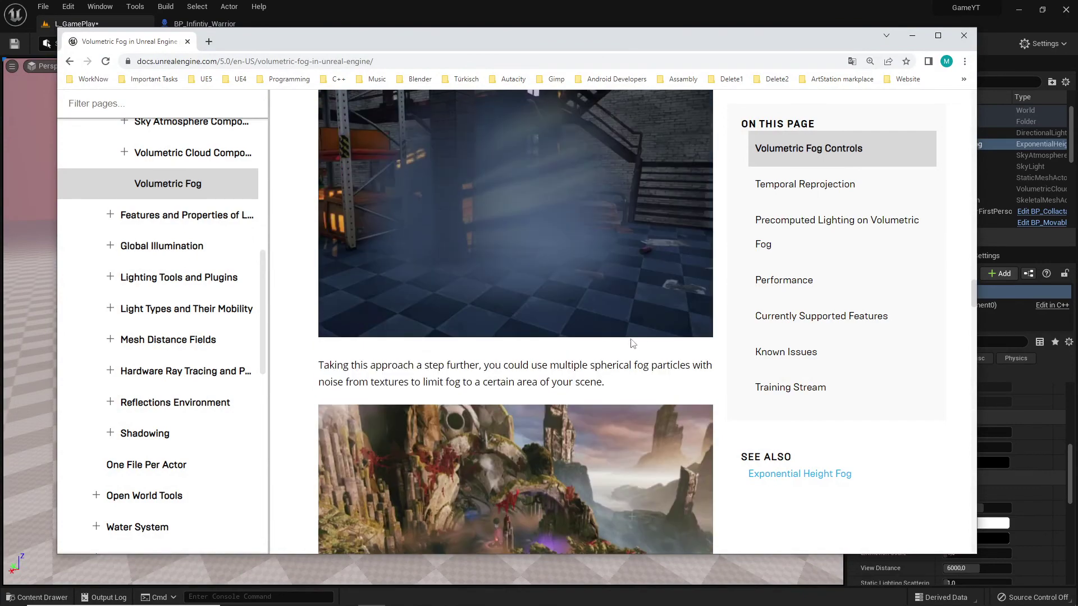
pyautogui.scroll(12, 643, 355)
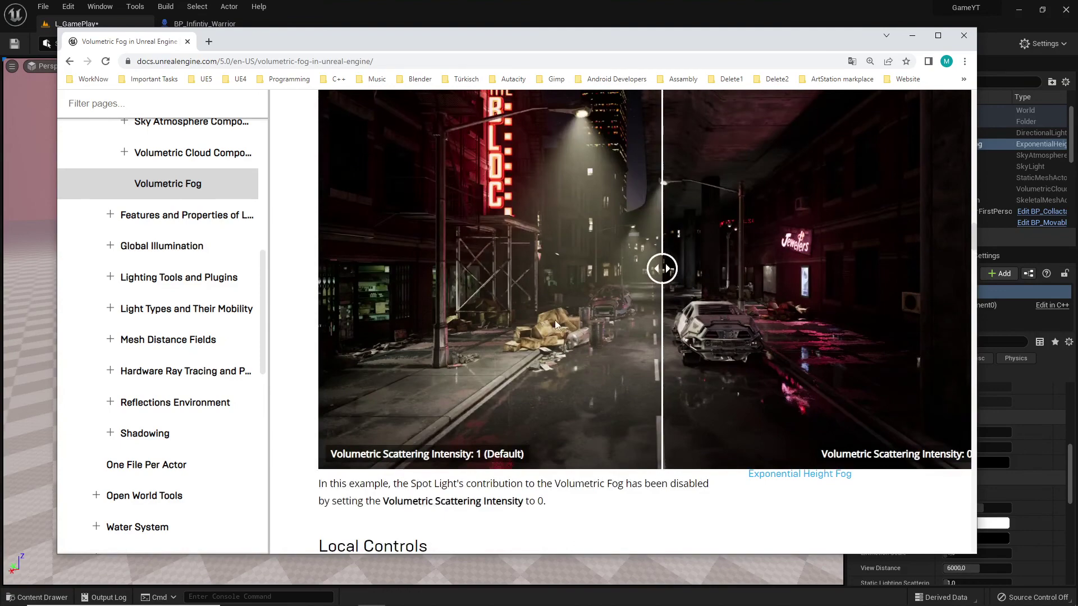
pyautogui.moveTo(664, 269); pyautogui.dragTo(600, 269)
# - Compare the spot light, sky light and indirect lighting example images in the Precomputed Lighting on Volumetric Fog section
pyautogui.scroll(-20, 642, 333)
pyautogui.scroll(-13, 655, 368)
pyautogui.scroll(4, 665, 368)
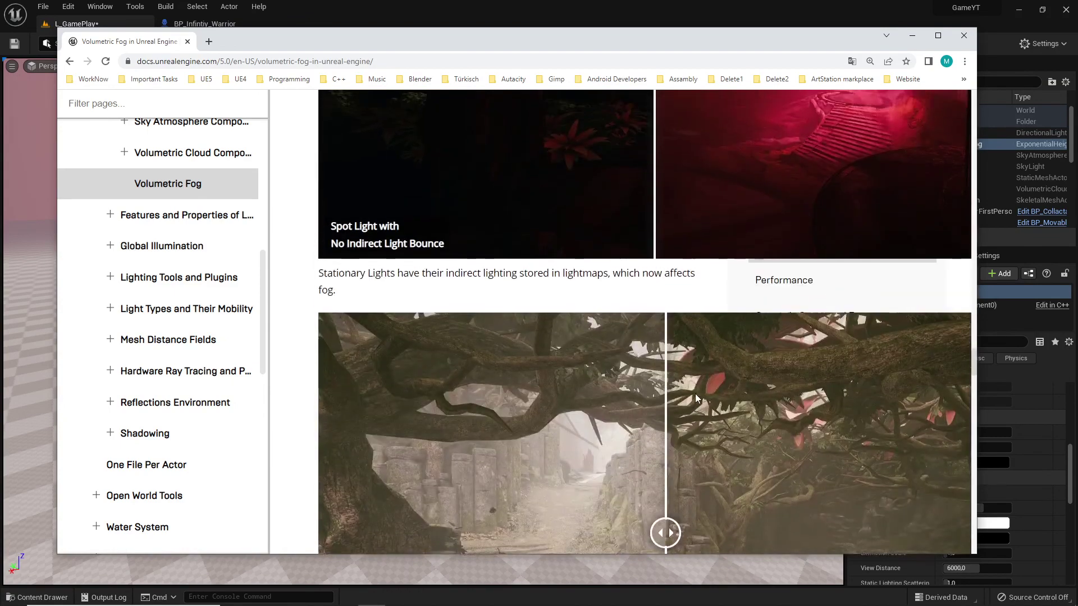
pyautogui.moveTo(656, 242); pyautogui.dragTo(614, 278)
pyautogui.scroll(-8, 730, 292)
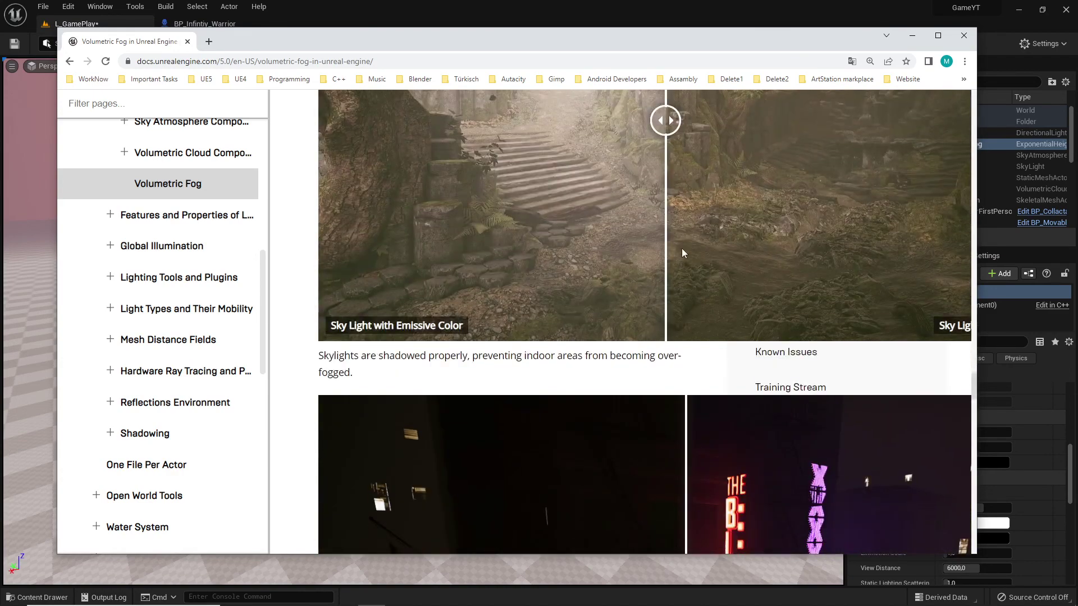
pyautogui.scroll(4, 673, 259)
pyautogui.moveTo(666, 347); pyautogui.dragTo(634, 376)
pyautogui.scroll(-7, 683, 412)
pyautogui.scroll(-4, 684, 413)
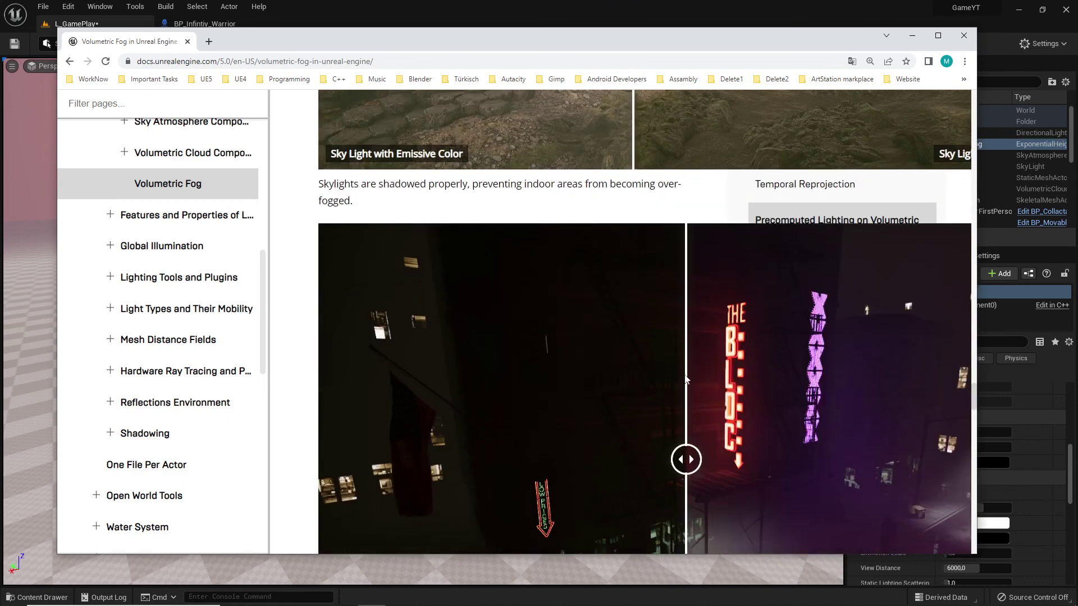
pyautogui.moveTo(684, 256); pyautogui.dragTo(618, 272)
# - Read through the Performance and Currently Supported Features sections of the documentation and return to Unreal Editor
pyautogui.scroll(-4, 664, 312)
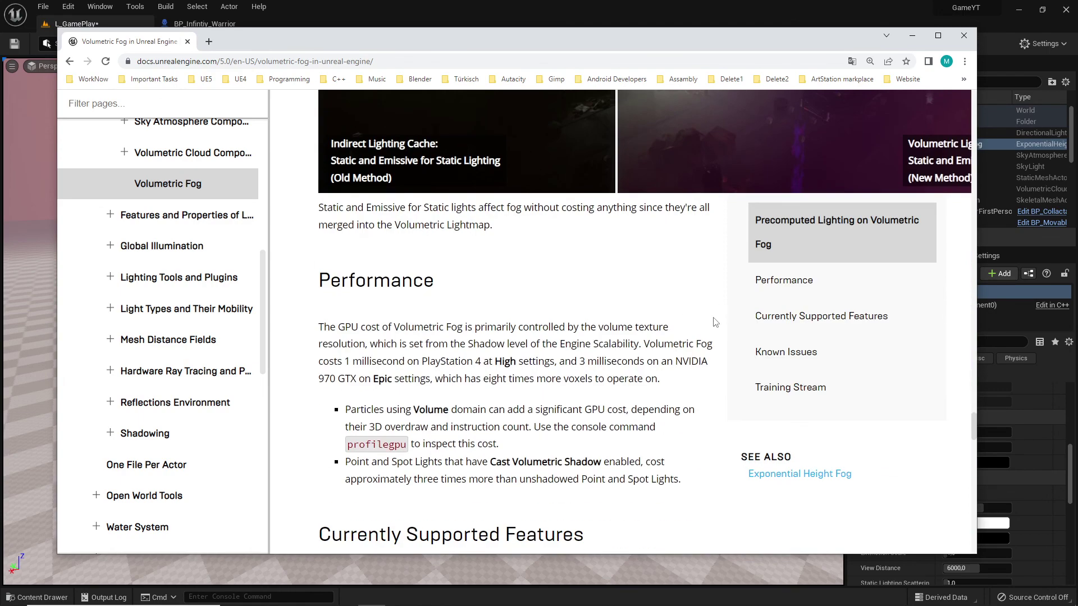
pyautogui.scroll(-4, 713, 323)
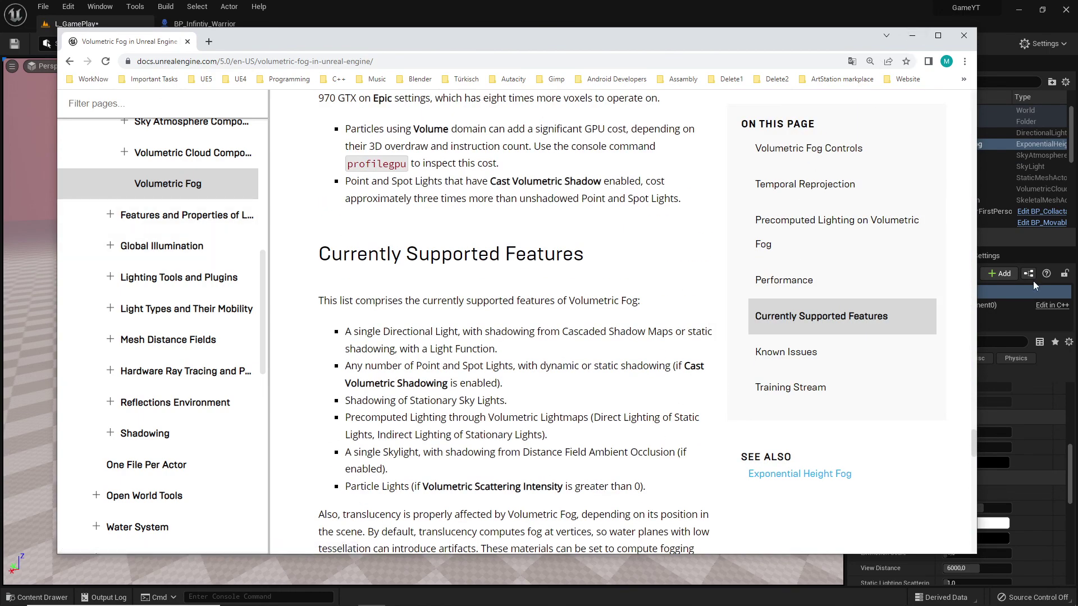
pyautogui.click(912, 36)
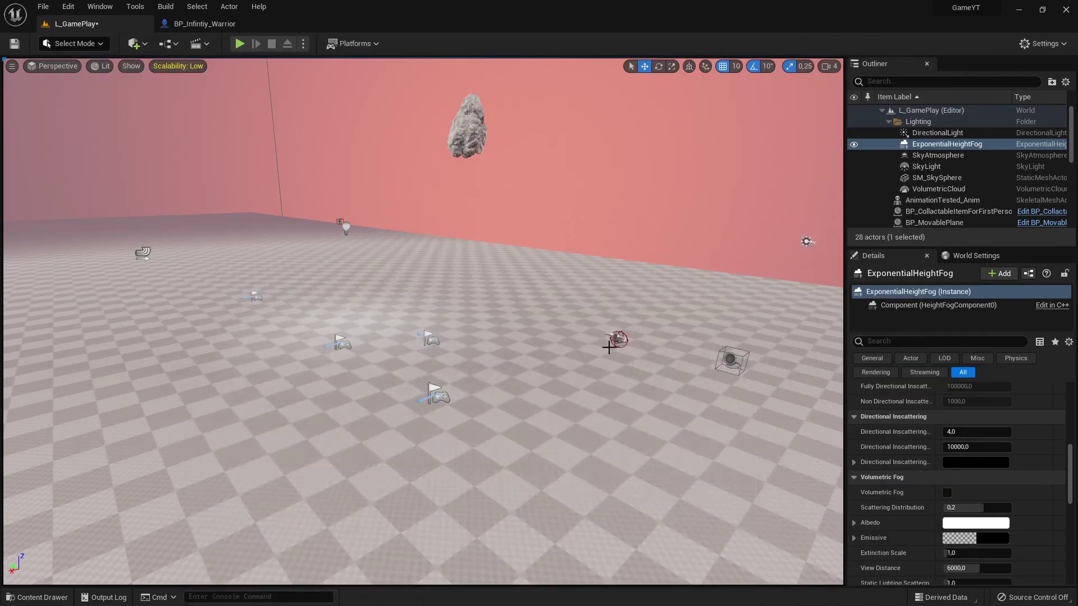
pyautogui.moveTo(608, 347); pyautogui.dragTo(463, 333, button='right')
pyautogui.press('w')
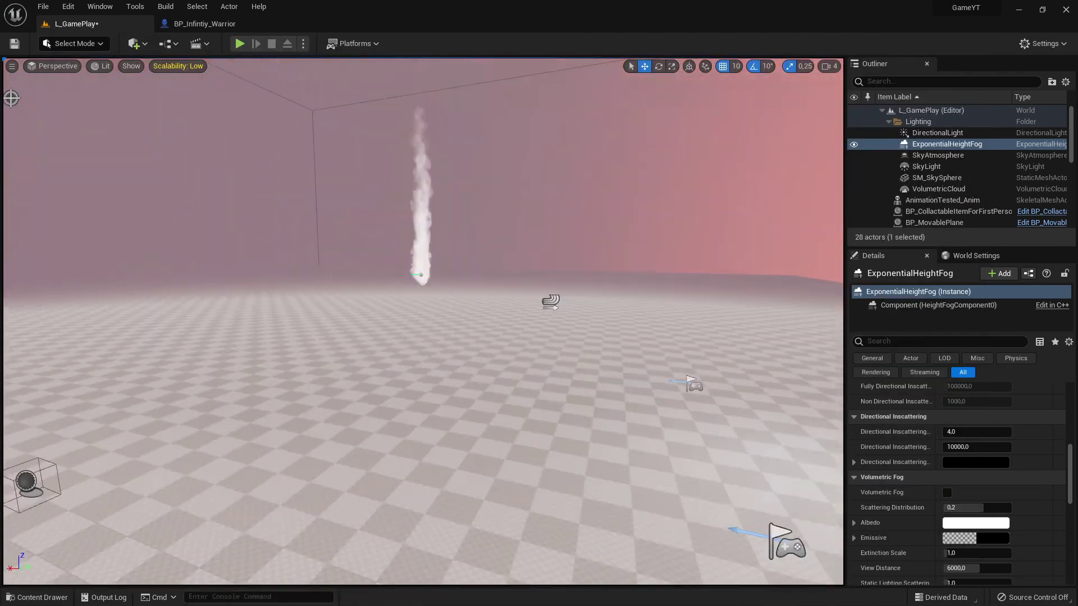
pyautogui.moveTo(629, 332); pyautogui.dragTo(591, 337, button='right')
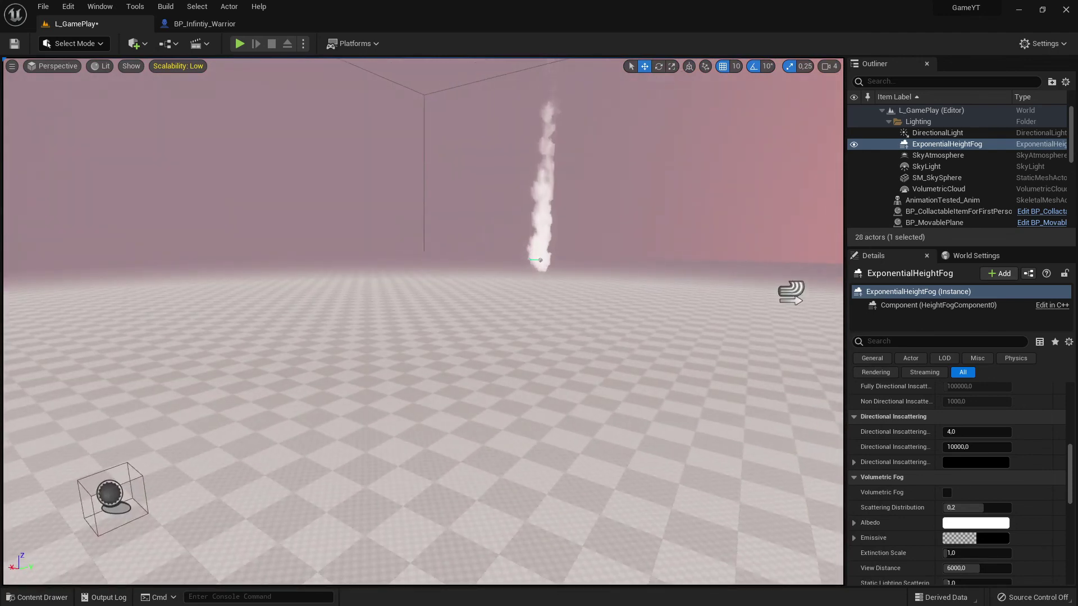
pyautogui.press('w')
pyautogui.moveTo(583, 338)
pyautogui.mouseDown(button='right')
pyautogui.moveTo(583, 289)
pyautogui.moveTo(602, 342)
pyautogui.mouseUp(button='right')
pyautogui.press('s')
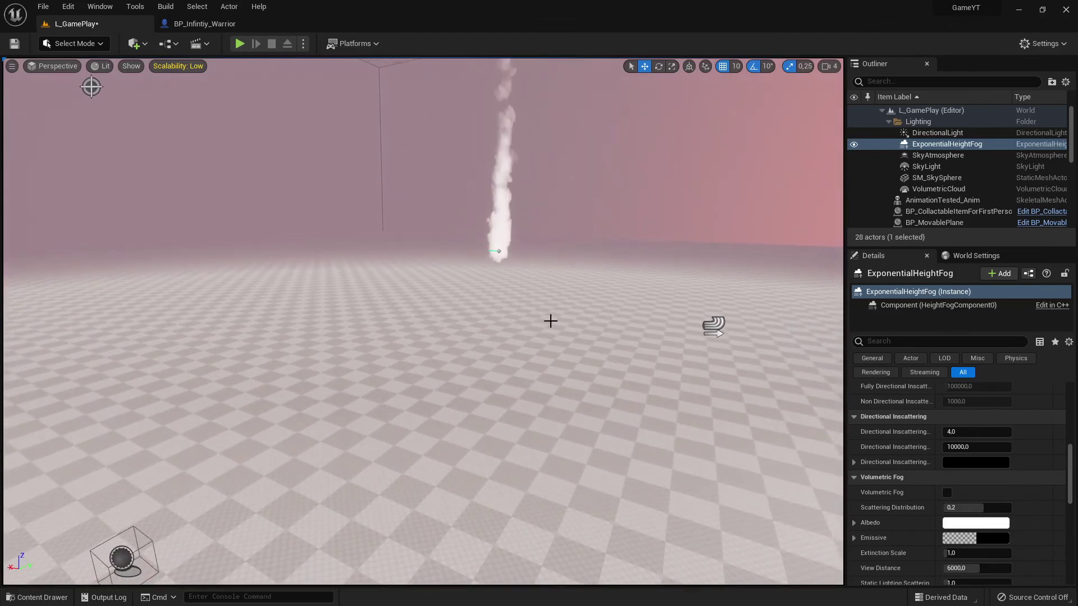